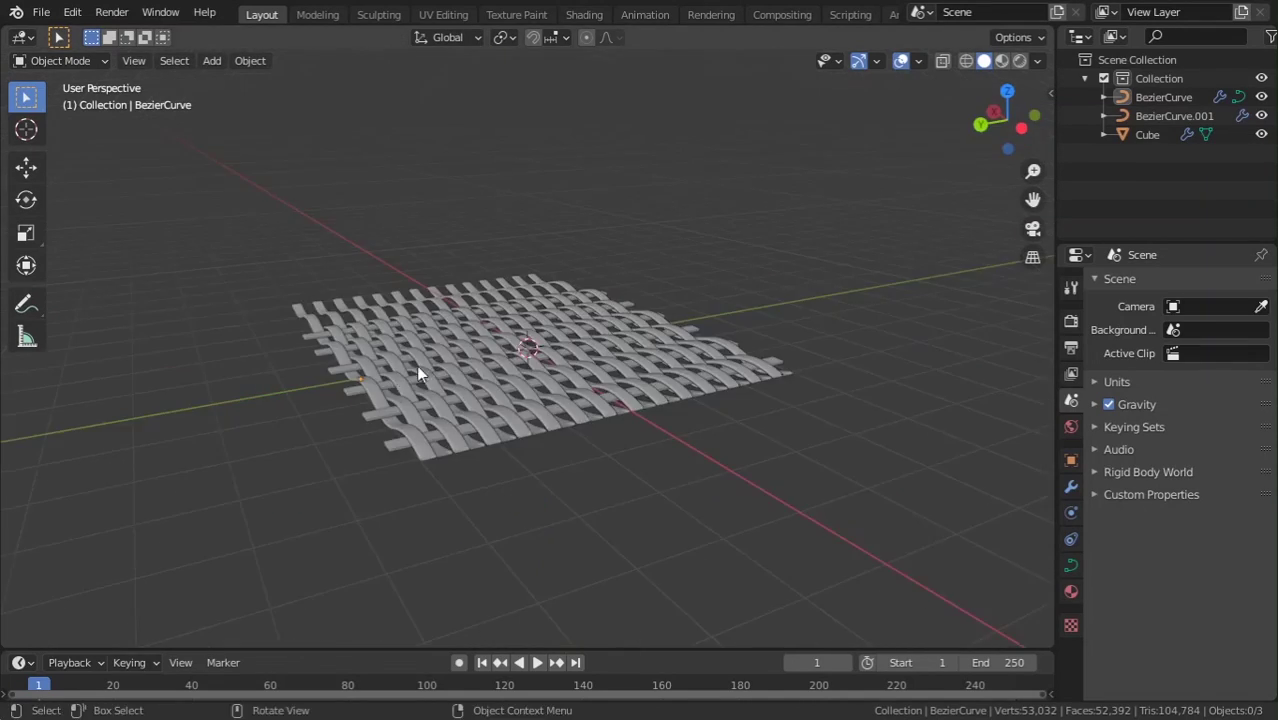
# Step: Orbit and zoom around the woven mesh to inspect it from several angles
pyautogui.scroll(3, 554, 380)
pyautogui.moveTo(540, 335); pyautogui.dragTo(328, 288, button='middle')
pyautogui.scroll(-3, 328, 288)
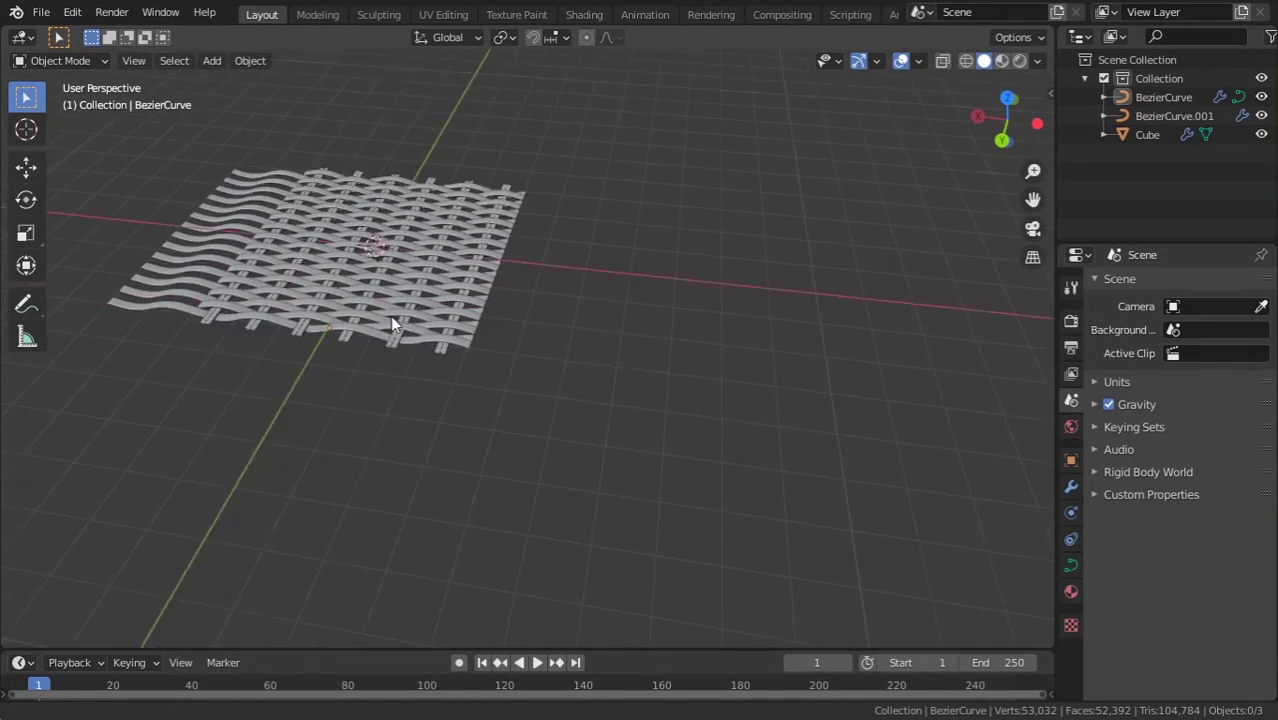
pyautogui.moveTo(390, 316)
pyautogui.mouseDown(button='middle')
pyautogui.moveTo(401, 392)
pyautogui.moveTo(479, 446)
pyautogui.moveTo(480, 412)
pyautogui.moveTo(457, 420)
pyautogui.mouseUp(button='middle')
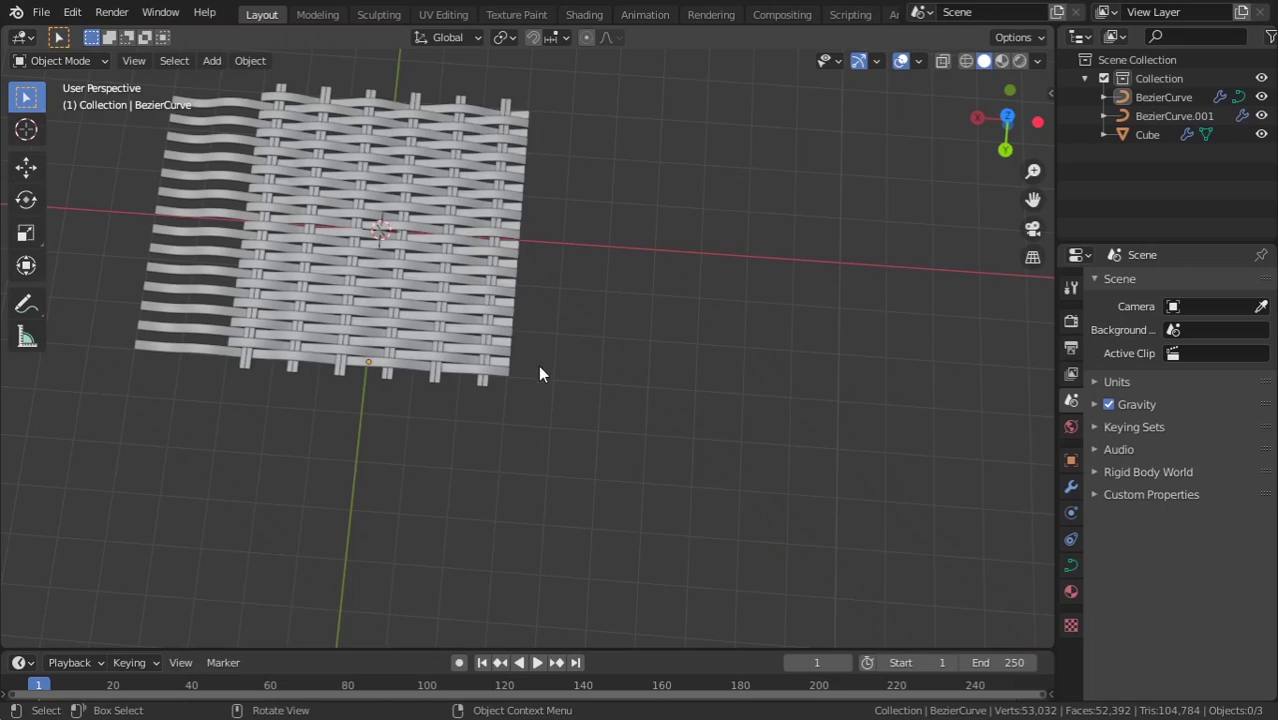
pyautogui.moveTo(538, 373)
pyautogui.mouseDown(button='middle')
pyautogui.moveTo(474, 414)
pyautogui.moveTo(442, 385)
pyautogui.moveTo(451, 354)
pyautogui.moveTo(457, 505)
pyautogui.moveTo(458, 454)
pyautogui.moveTo(495, 486)
pyautogui.mouseUp(button='middle')
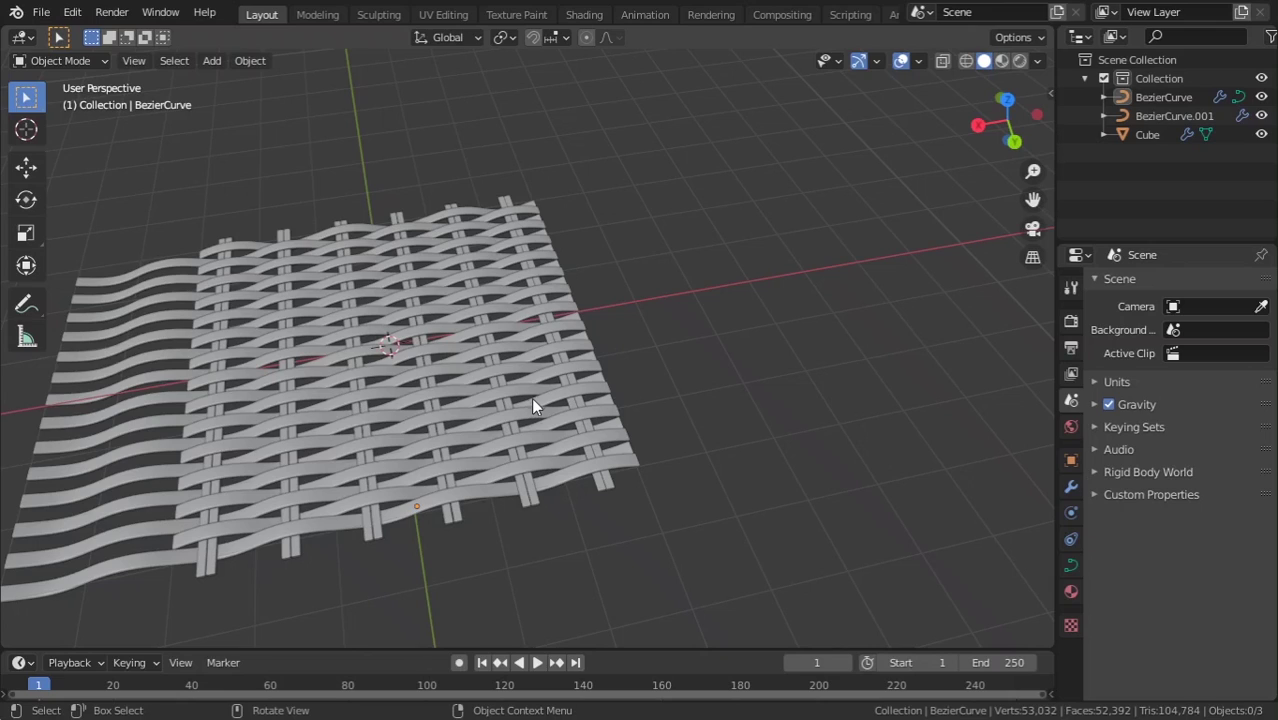
pyautogui.moveTo(498, 433)
pyautogui.mouseDown(button='middle')
pyautogui.moveTo(490, 474)
pyautogui.moveTo(540, 465)
pyautogui.moveTo(462, 442)
pyautogui.moveTo(581, 476)
pyautogui.moveTo(548, 488)
pyautogui.moveTo(856, 414)
pyautogui.mouseUp(button='middle')
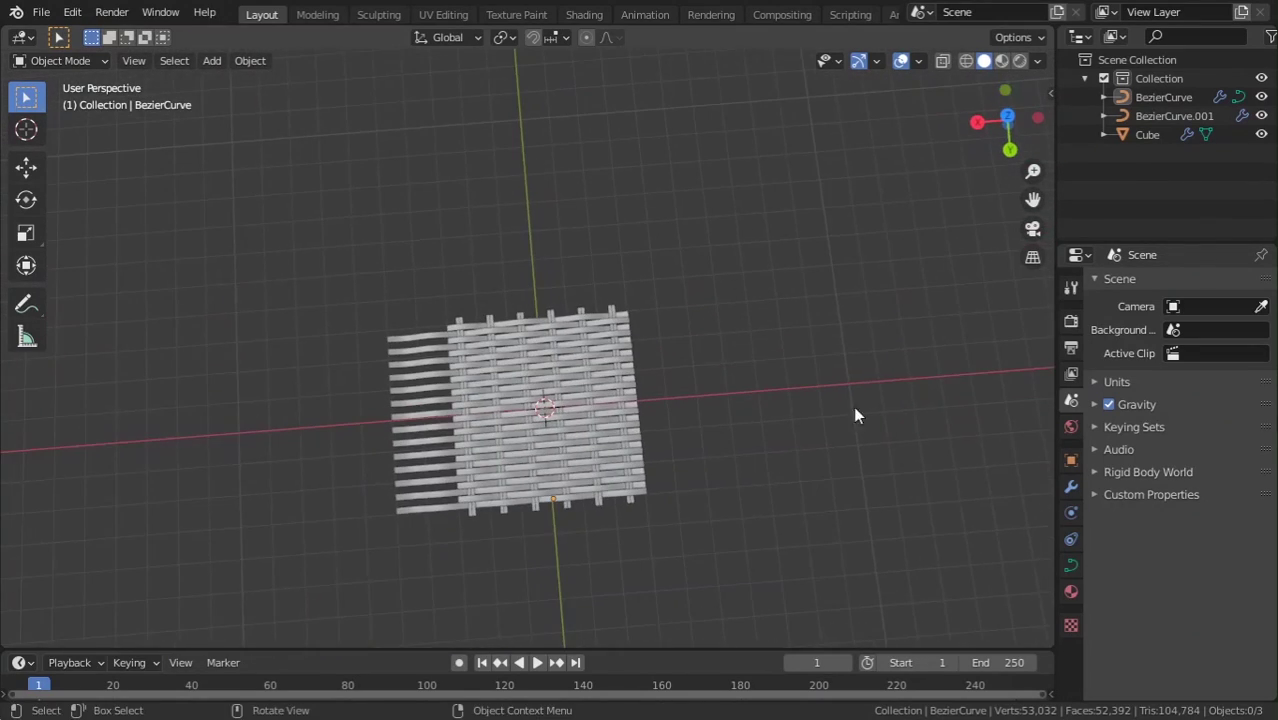
# Step: Orbit the weave to a new angle and bring up the Add menu for a speaker
pyautogui.scroll(2, 640, 495)
pyautogui.moveTo(617, 505); pyautogui.dragTo(607, 466, button='middle')
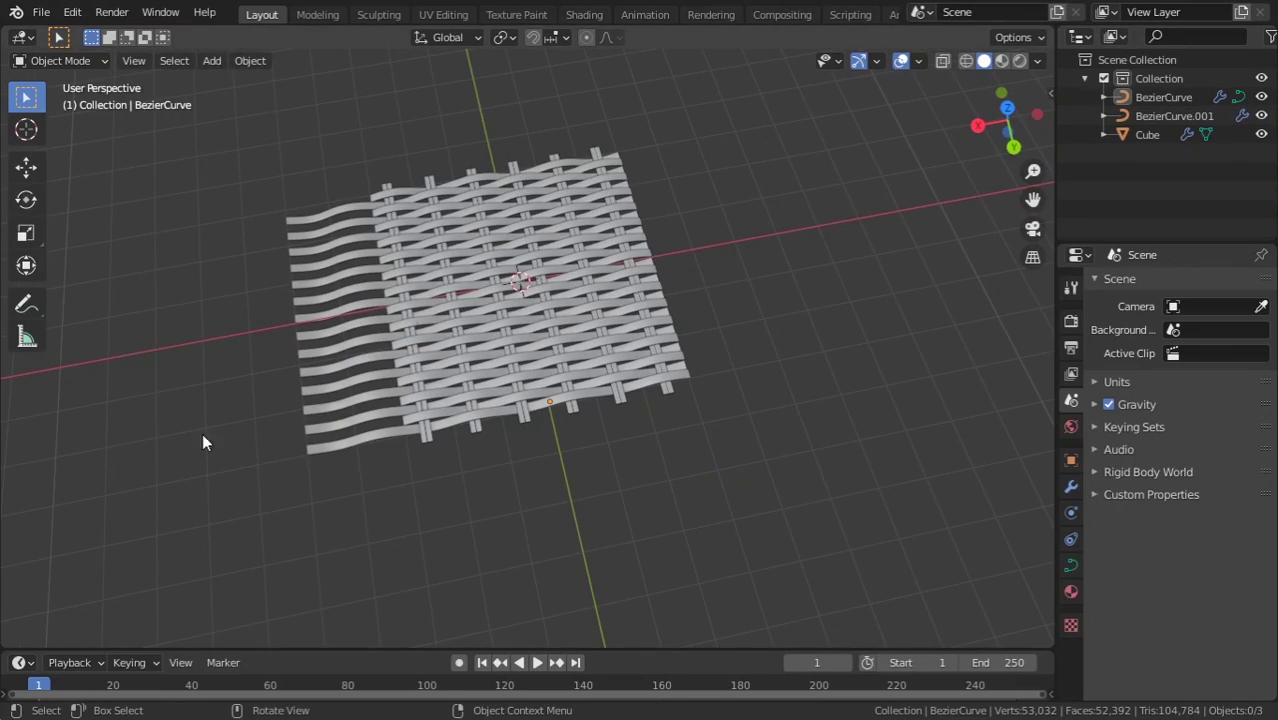
pyautogui.moveTo(202, 433)
pyautogui.mouseDown(button='middle')
pyautogui.moveTo(428, 285)
pyautogui.moveTo(513, 434)
pyautogui.moveTo(391, 451)
pyautogui.moveTo(228, 355)
pyautogui.moveTo(541, 357)
pyautogui.moveTo(487, 479)
pyautogui.moveTo(451, 395)
pyautogui.mouseUp(button='middle')
pyautogui.hotkey('shift', 'a')
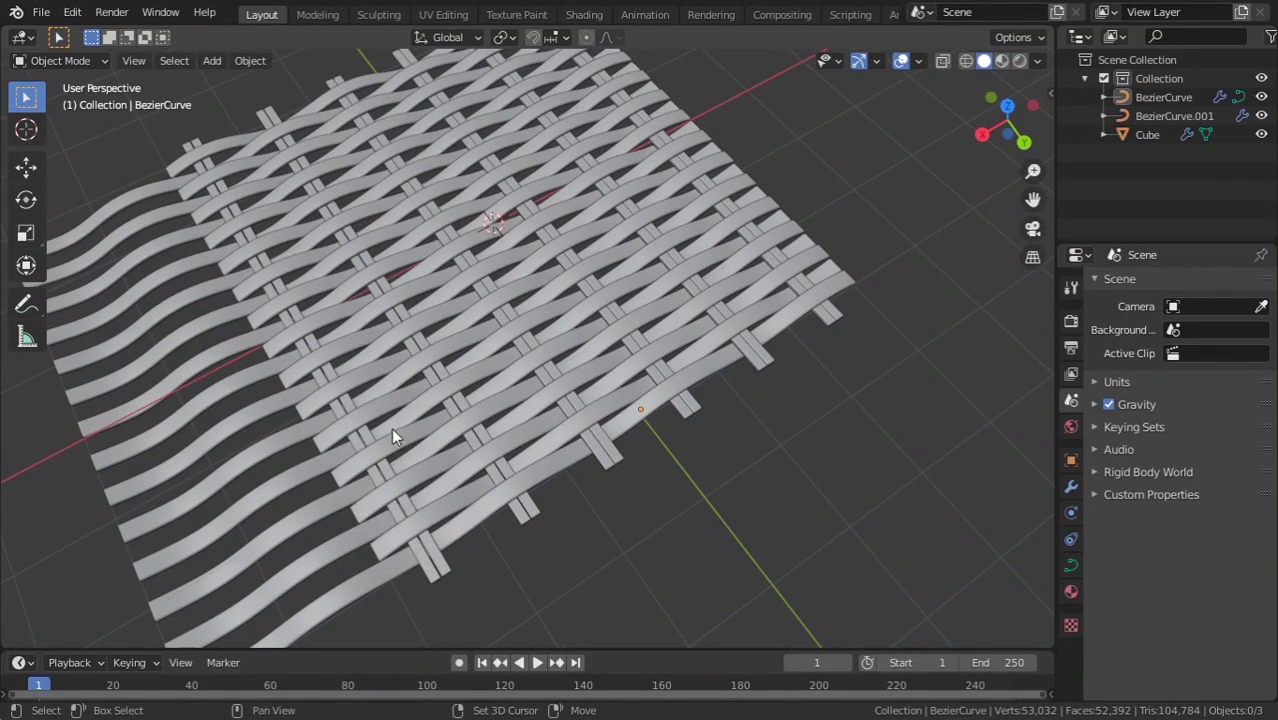
pyautogui.hotkey('shift', 'a')
# Step: Add a speaker at the weave's centre, then delete it again
pyautogui.click(322, 456)
pyautogui.moveTo(322, 456)
pyautogui.mouseDown(button='middle')
pyautogui.moveTo(557, 293)
pyautogui.moveTo(490, 338)
pyautogui.moveTo(446, 300)
pyautogui.moveTo(497, 312)
pyautogui.mouseUp(button='middle')
pyautogui.press('x')
pyautogui.click(493, 332)
pyautogui.scroll(3, 446, 300)
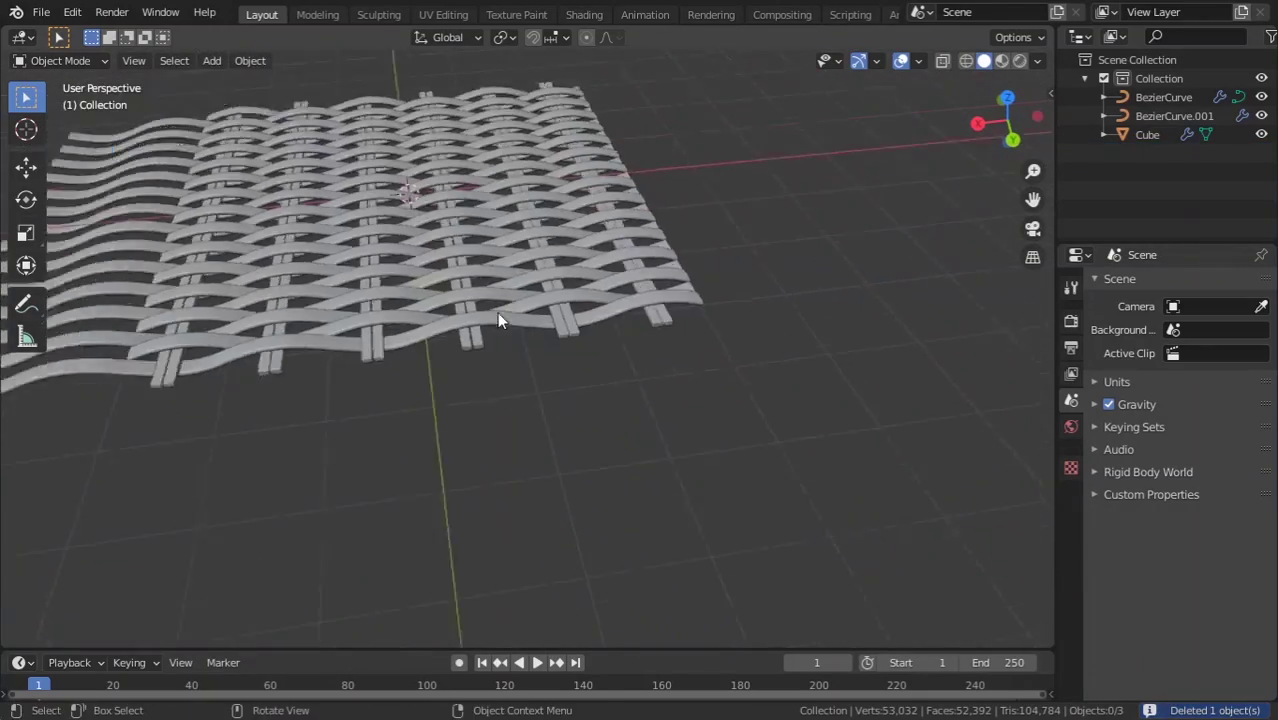
pyautogui.scroll(-5, 497, 312)
pyautogui.scroll(2, 585, 465)
pyautogui.scroll(3, 516, 488)
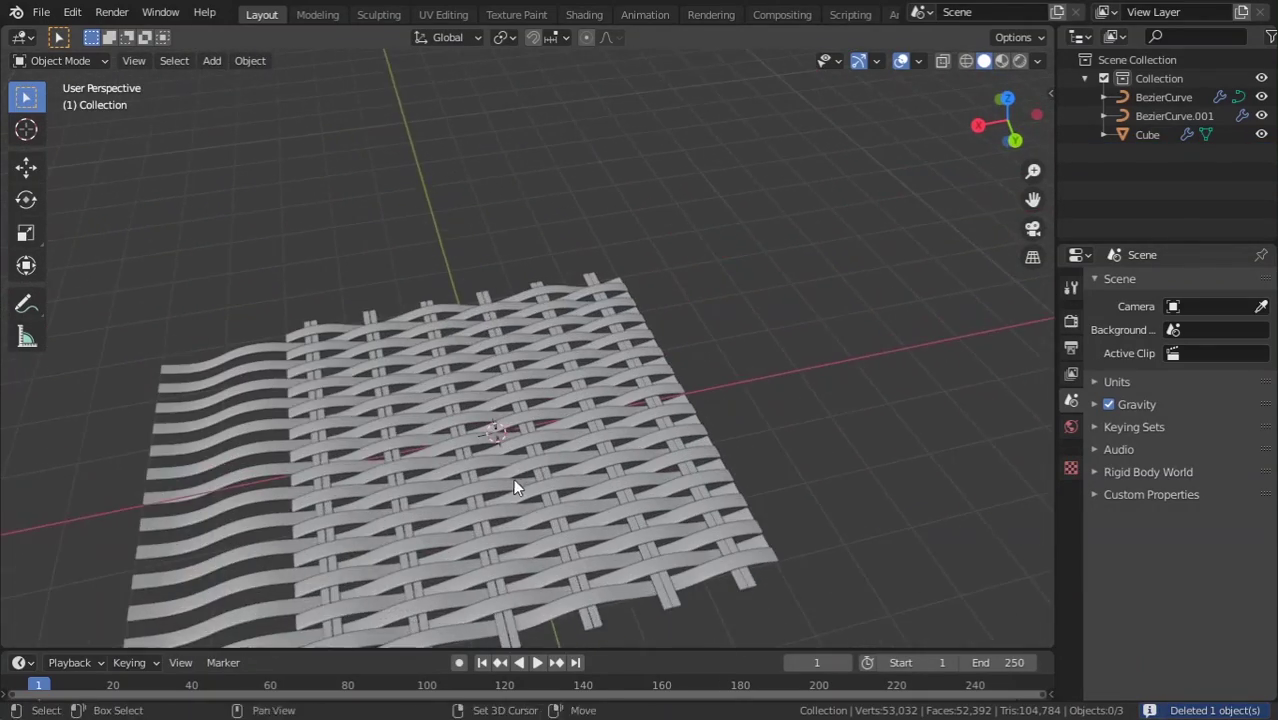
pyautogui.moveTo(516, 488)
pyautogui.mouseDown(button='middle')
pyautogui.moveTo(530, 425)
pyautogui.moveTo(501, 425)
pyautogui.mouseUp(button='middle')
pyautogui.hotkey('shift', 'a')
pyautogui.click(501, 425)
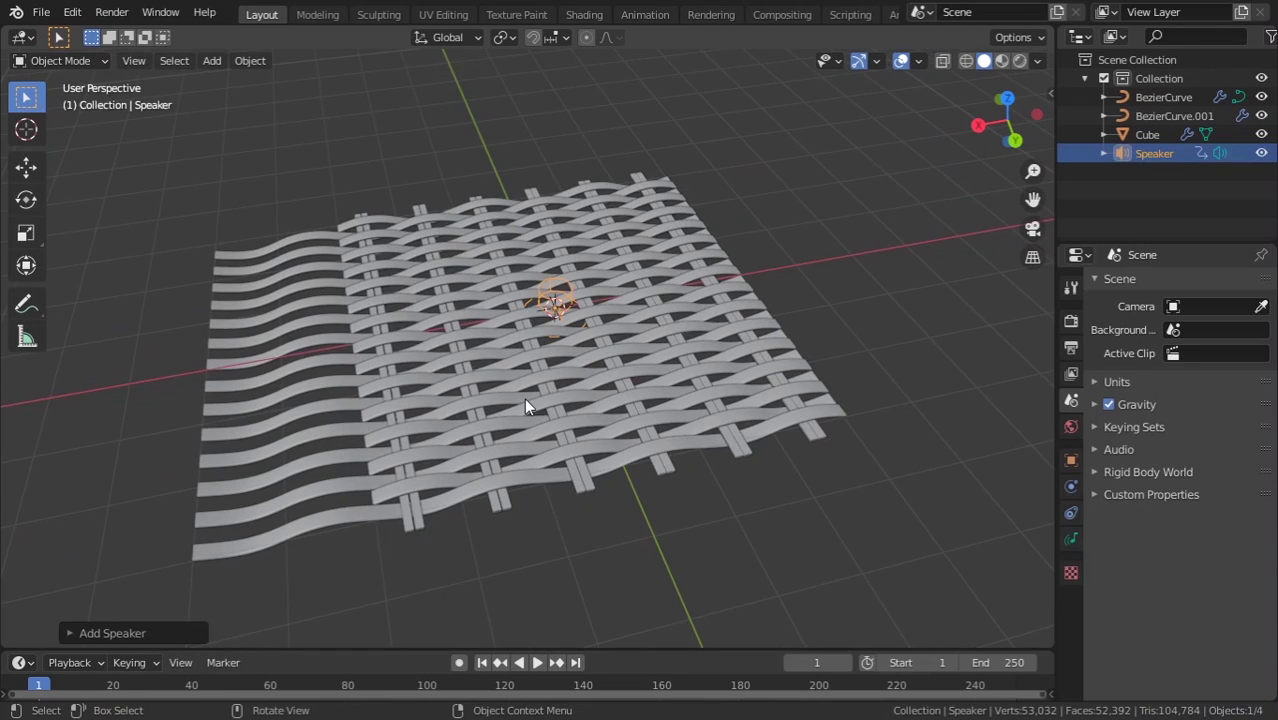
pyautogui.press('Delete')
# Step: Add a camera with its rotation cleared to zero, showing transforms in the N panel
pyautogui.hotkey('shift', 'a')
pyautogui.click(483, 367)
pyautogui.scroll(-3, 577, 391)
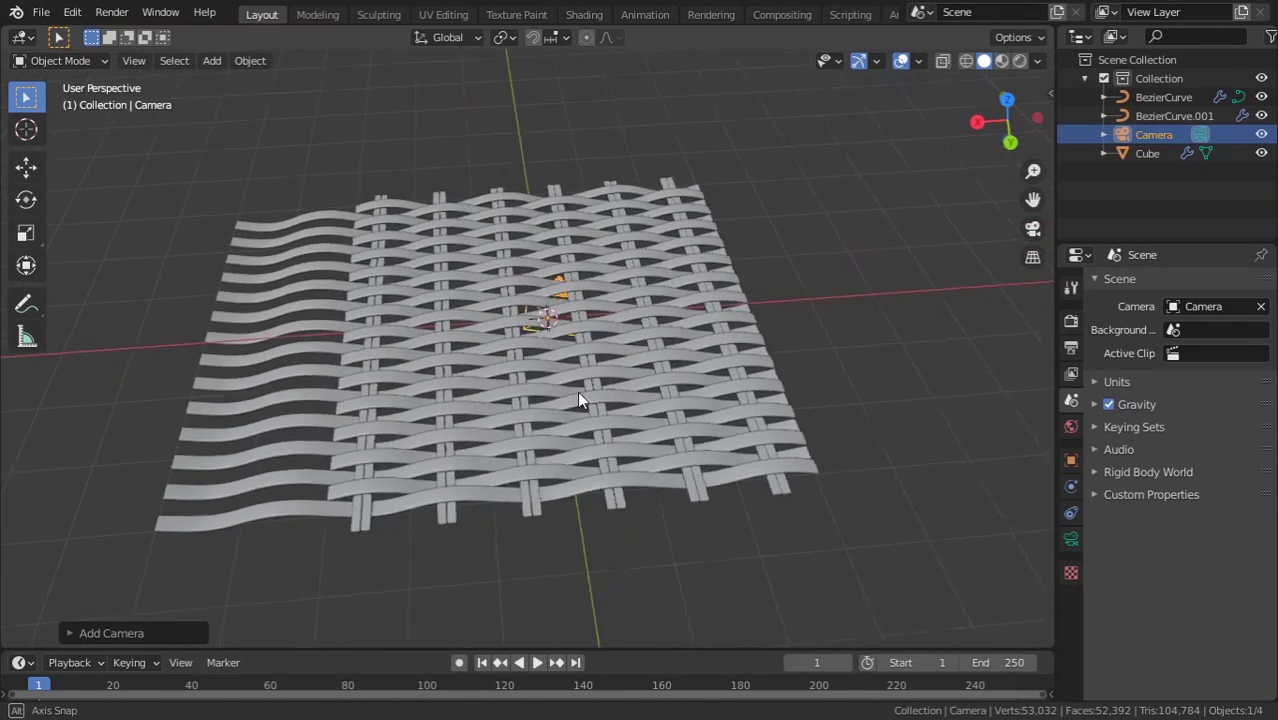
pyautogui.moveTo(577, 391)
pyautogui.mouseDown(button='middle')
pyautogui.moveTo(580, 374)
pyautogui.moveTo(648, 387)
pyautogui.moveTo(1004, 254)
pyautogui.mouseUp(button='middle')
pyautogui.hotkey('alt', 'r')
pyautogui.press('n')
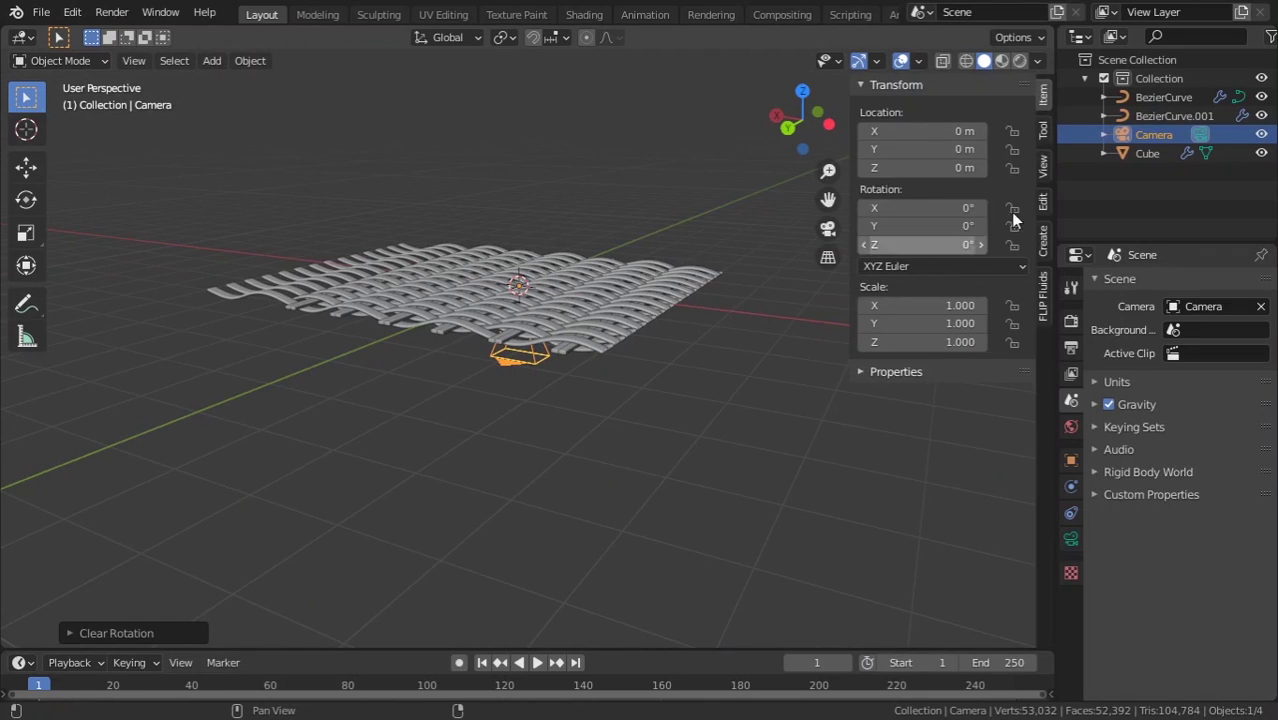
pyautogui.moveTo(910, 207); pyautogui.dragTo(912, 205)
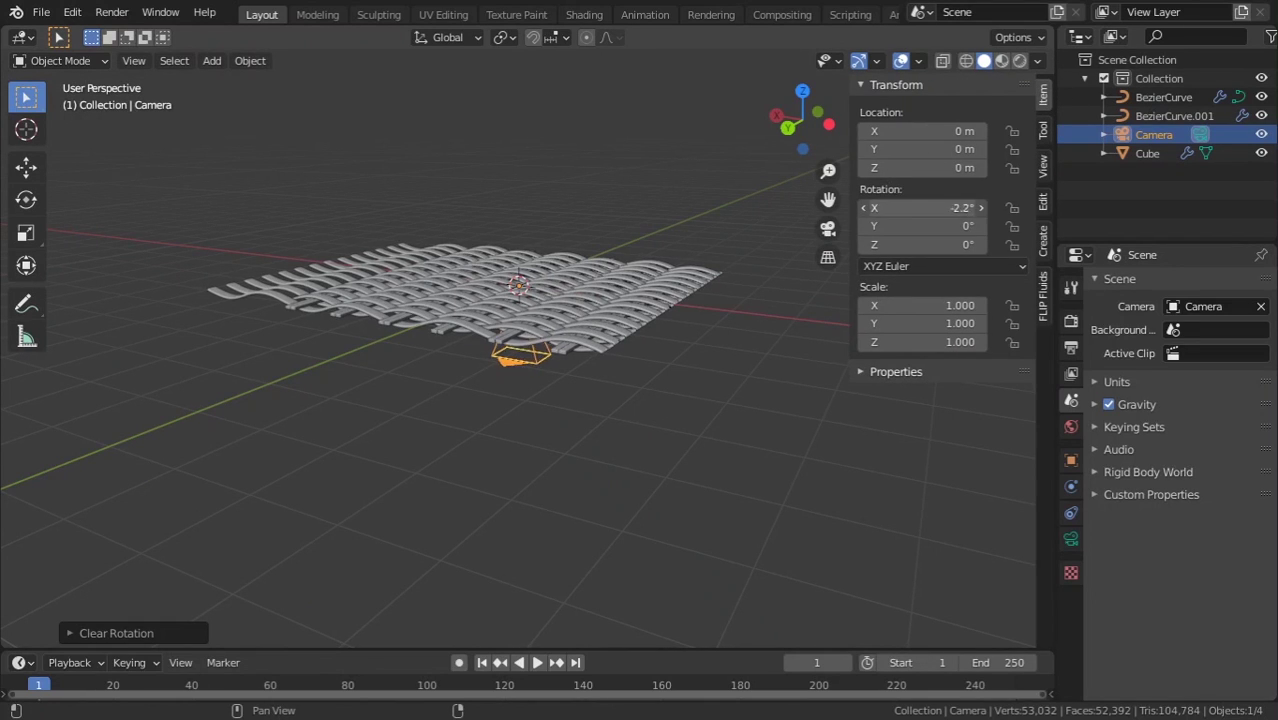
pyautogui.hotkey('ctrl', 'z')
# Step: Raise the camera to Z = 1 m and show its Camera data lens settings
pyautogui.moveTo(502, 371)
pyautogui.mouseDown(button='middle')
pyautogui.moveTo(530, 337)
pyautogui.moveTo(600, 320)
pyautogui.mouseUp(button='middle')
pyautogui.click(930, 168)
pyautogui.write('1')
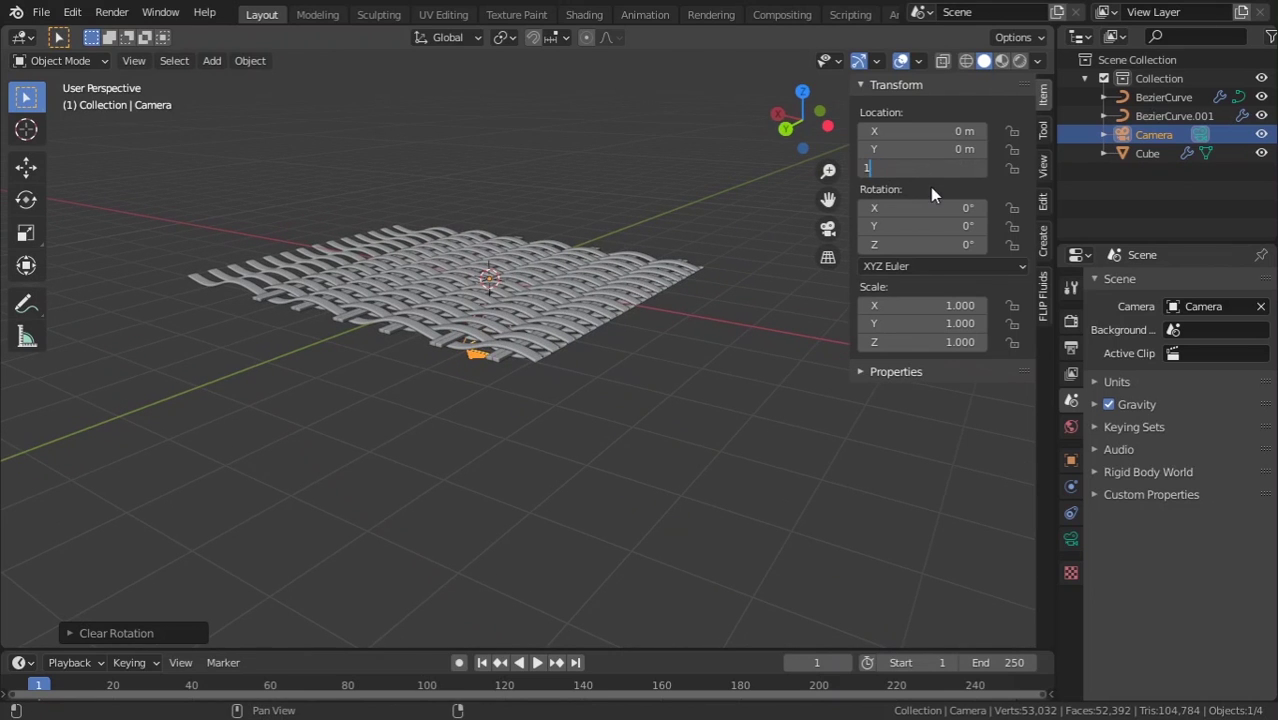
pyautogui.press('Return')
pyautogui.moveTo(503, 225); pyautogui.dragTo(520, 330, button='middle')
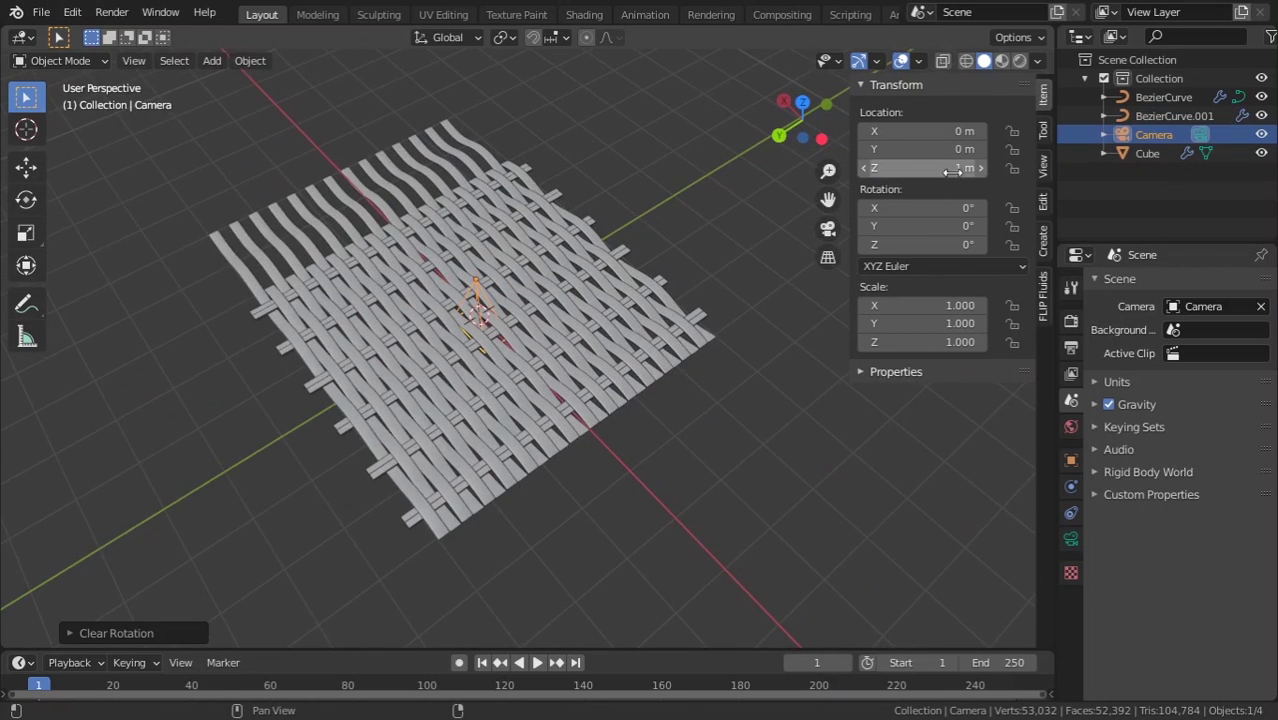
pyautogui.click(1071, 539)
pyautogui.moveTo(545, 345)
pyautogui.mouseDown(button='middle')
pyautogui.moveTo(560, 356)
pyautogui.moveTo(419, 321)
pyautogui.mouseUp(button='middle')
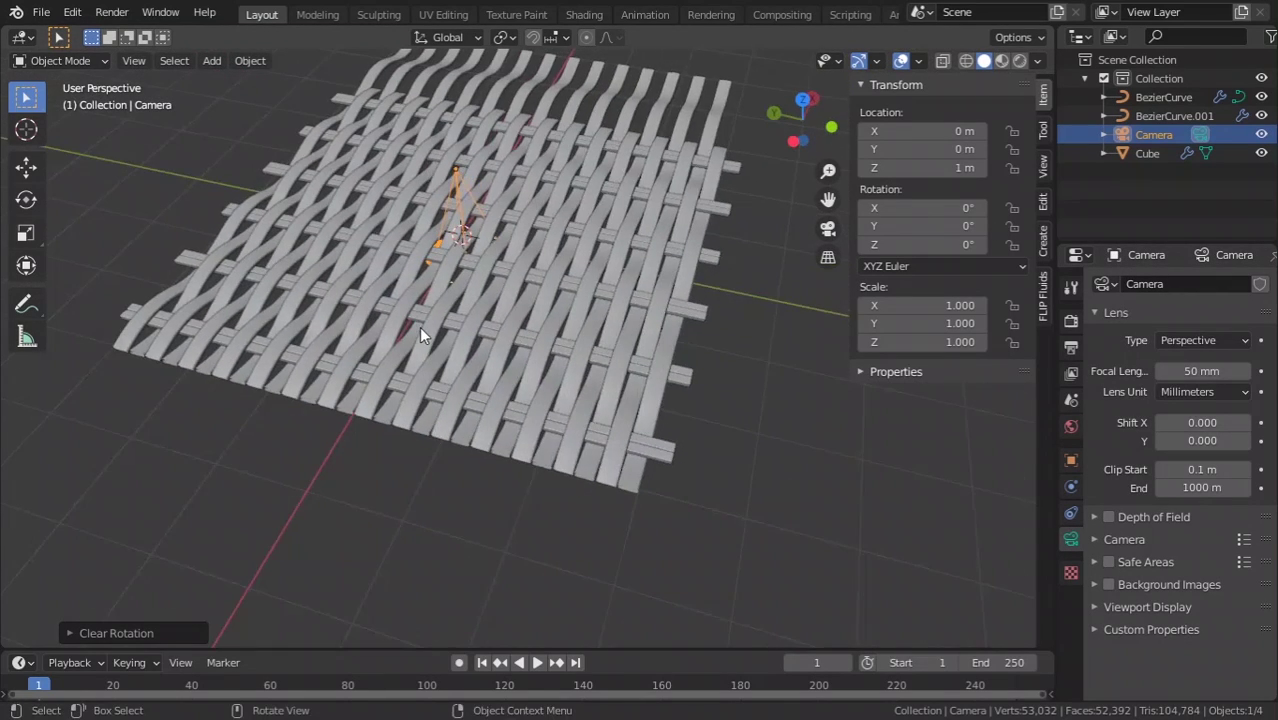
# Step: Look through the camera and set its Lens Type to Orthographic
pyautogui.press('KP_0')
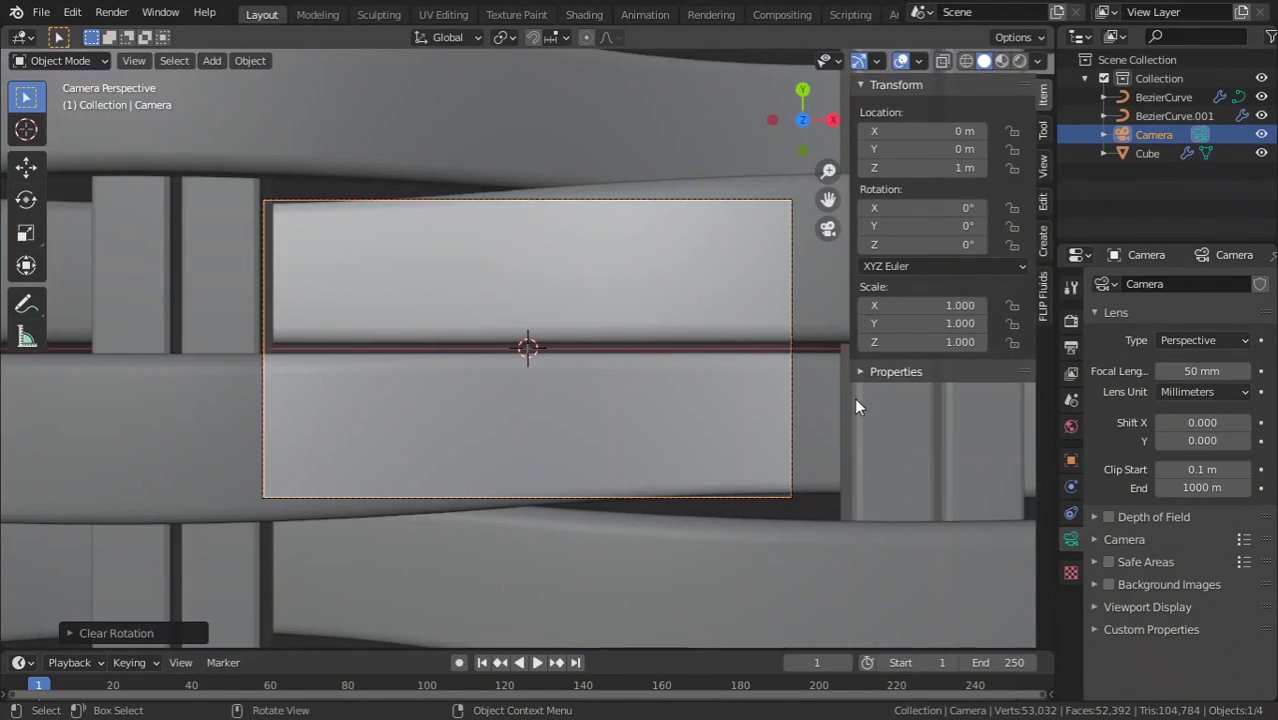
pyautogui.click(1204, 341)
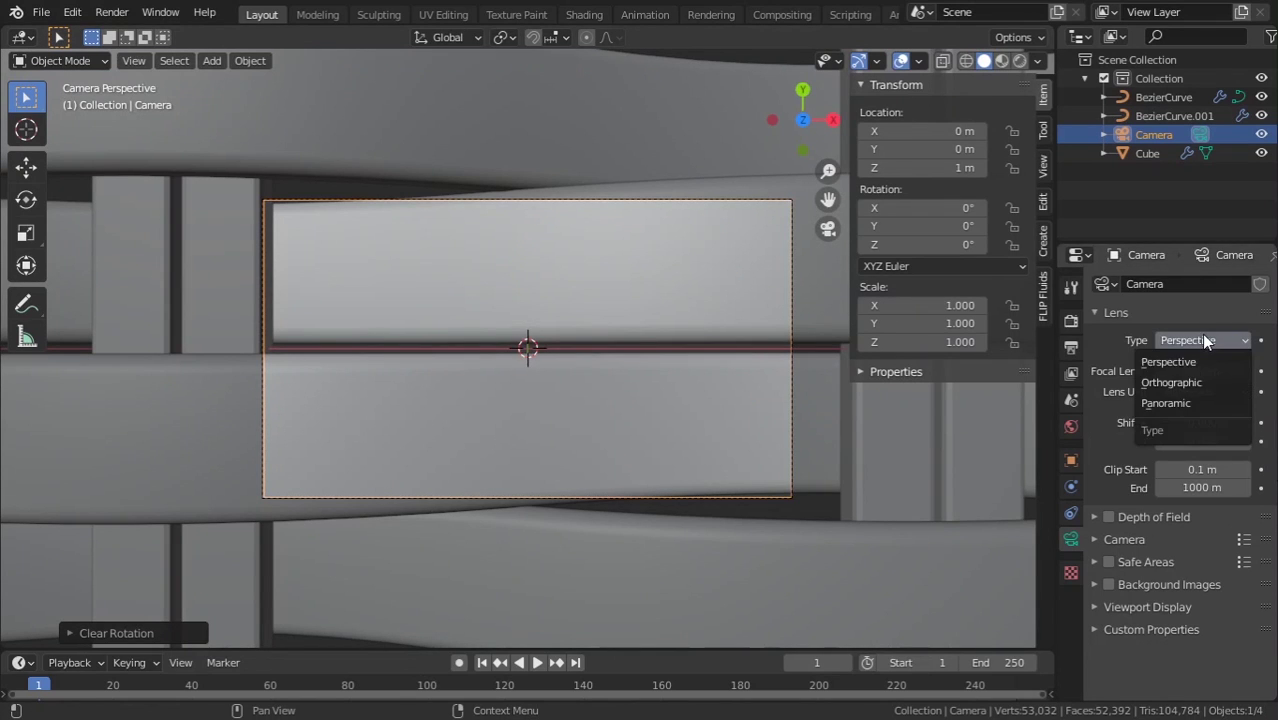
pyautogui.scroll(-3, 374, 371)
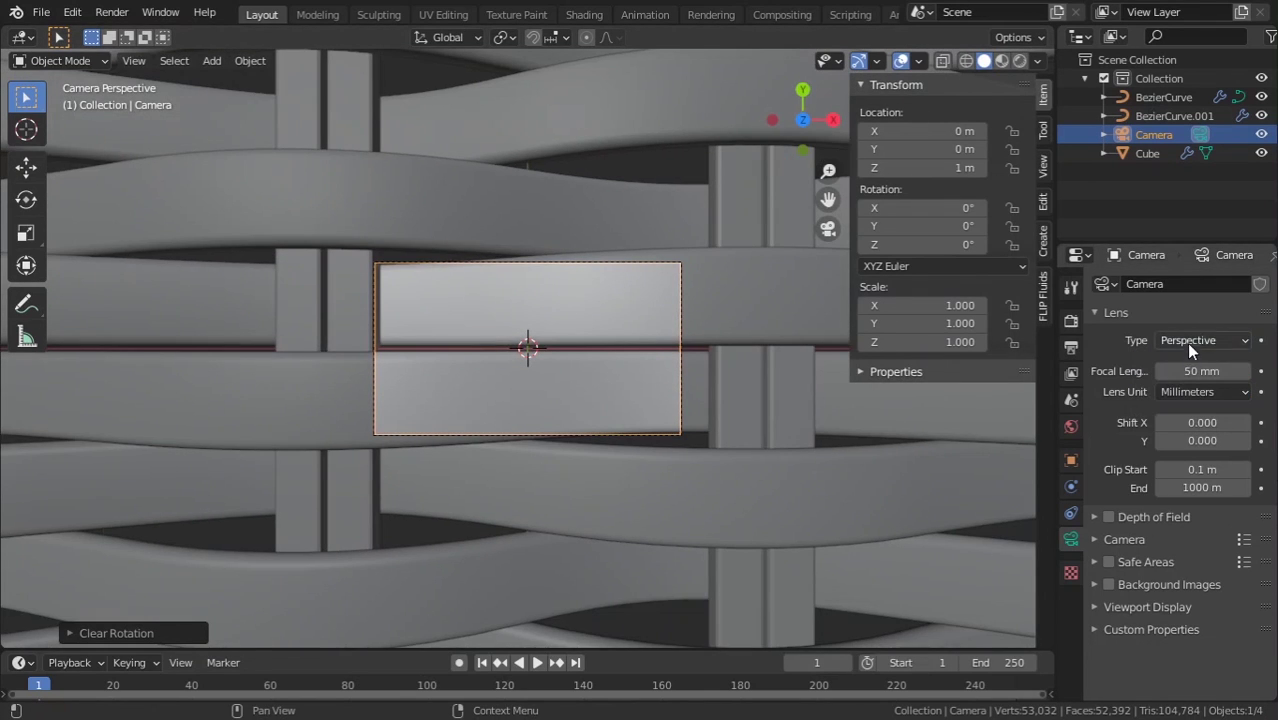
pyautogui.click(1188, 342)
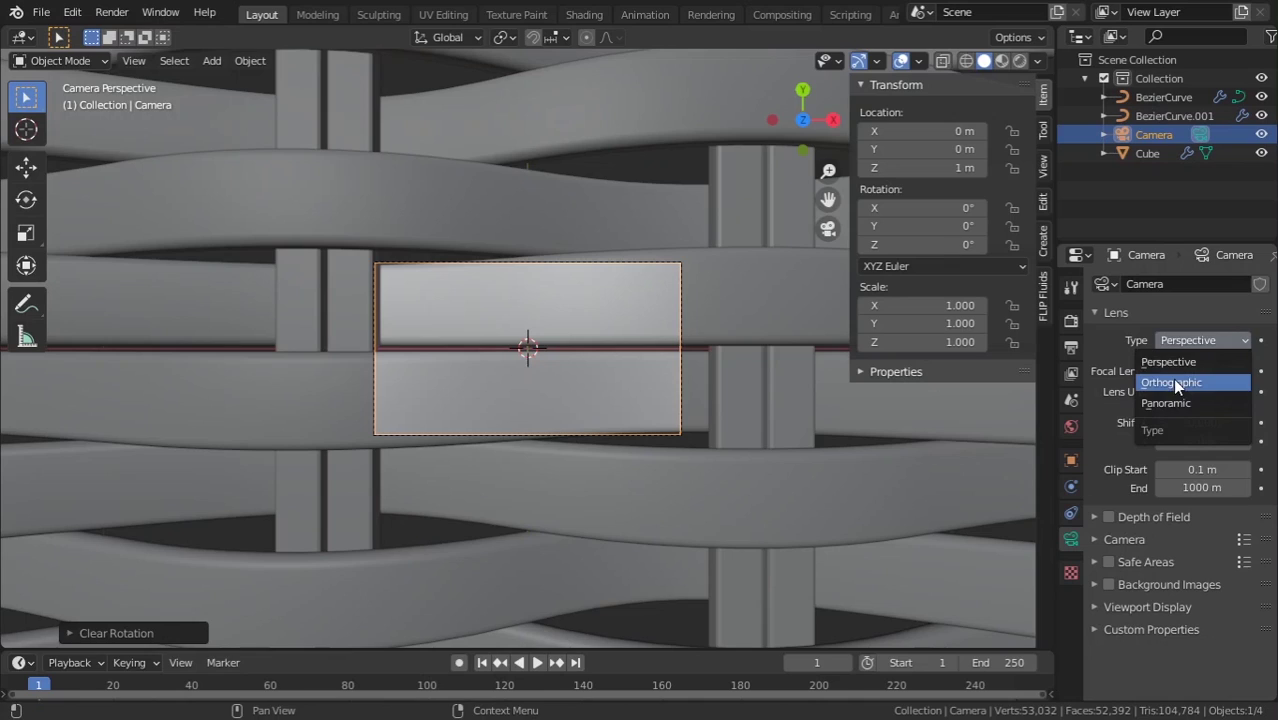
pyautogui.click(1170, 382)
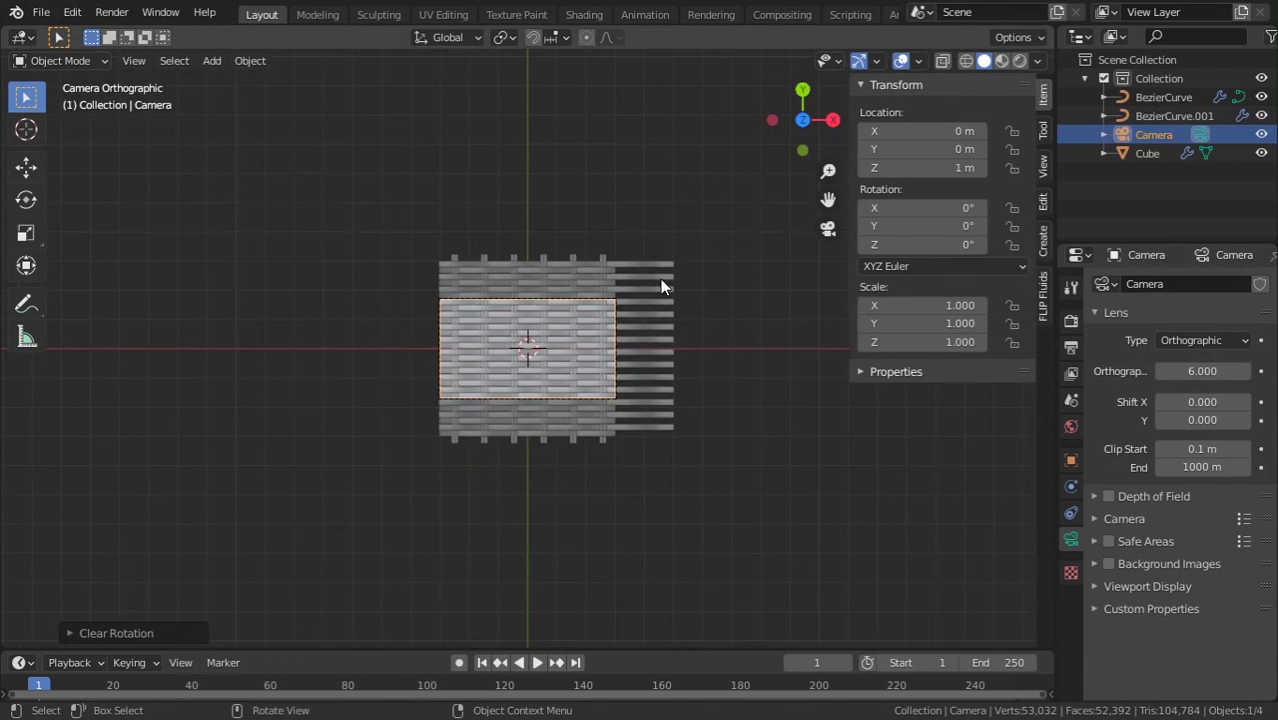
# Step: Check the orthographic camera's framing of the weave and show the Output properties
pyautogui.moveTo(660, 279)
pyautogui.mouseDown(button='middle')
pyautogui.moveTo(571, 320)
pyautogui.moveTo(548, 494)
pyautogui.moveTo(512, 421)
pyautogui.mouseUp(button='middle')
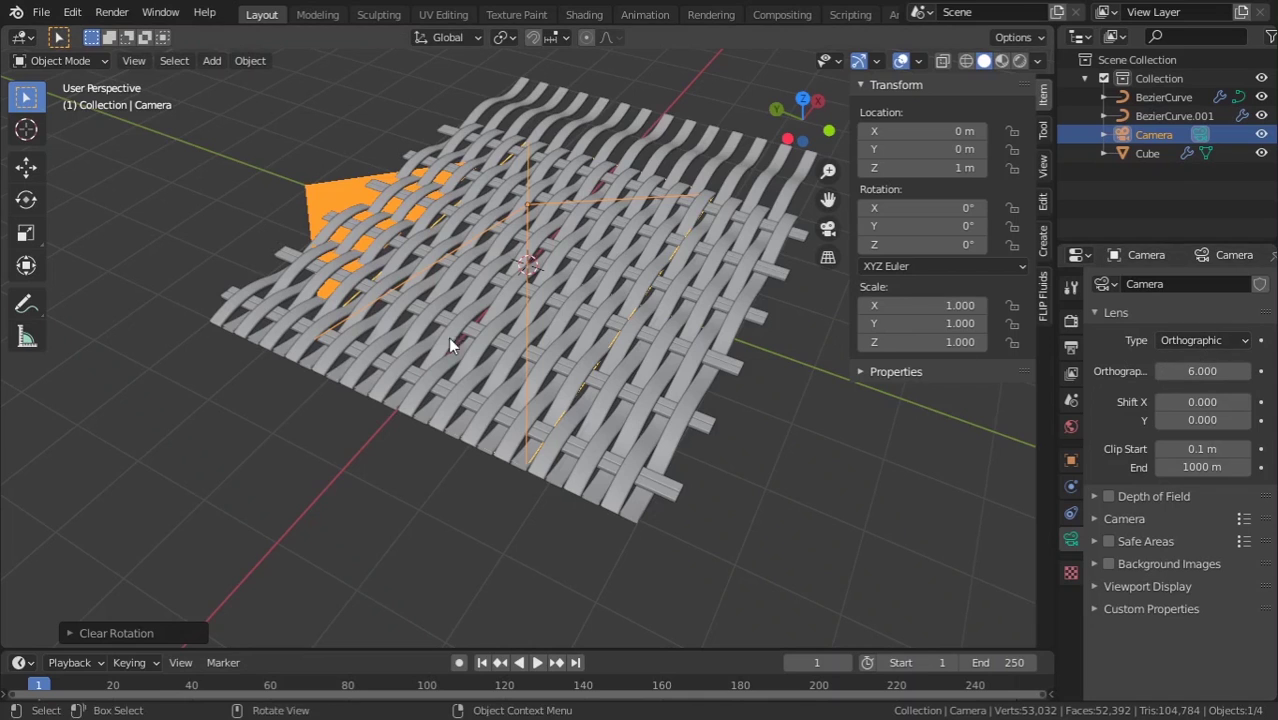
pyautogui.moveTo(448, 337)
pyautogui.mouseDown(button='middle')
pyautogui.moveTo(519, 354)
pyautogui.moveTo(398, 380)
pyautogui.mouseUp(button='middle')
pyautogui.press('KP_0')
pyautogui.scroll(1, 416, 429)
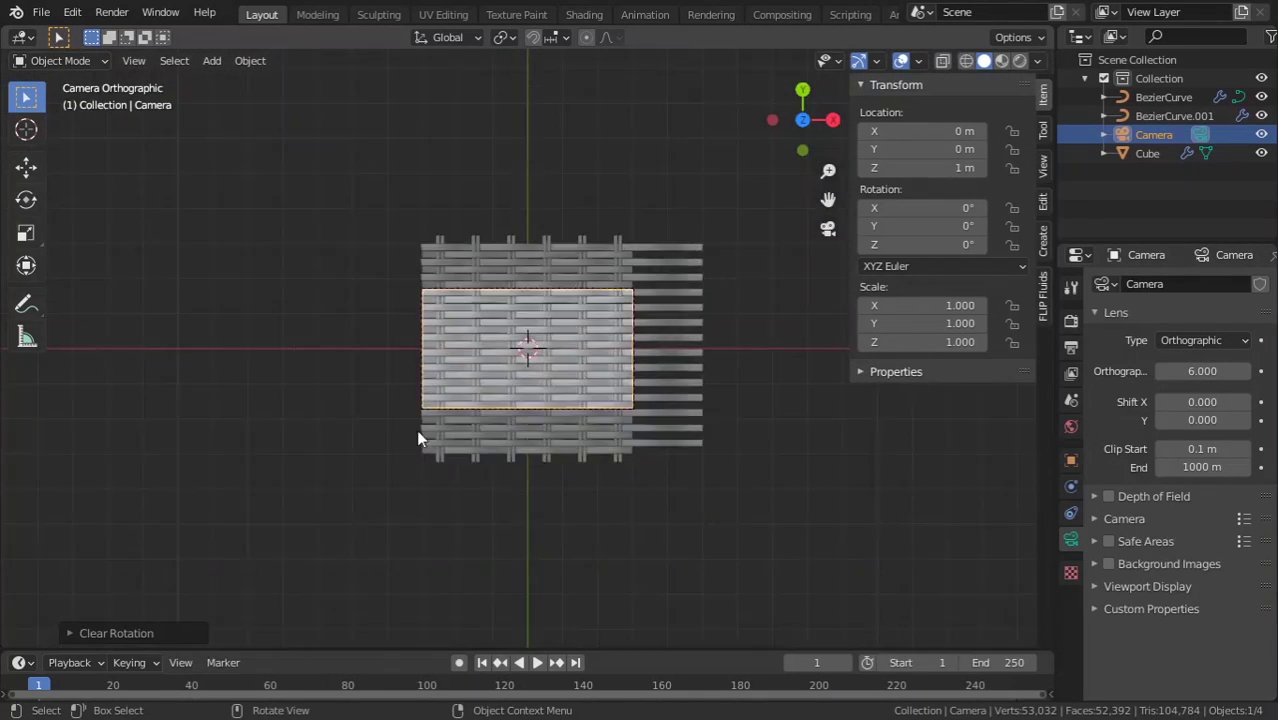
pyautogui.scroll(5, 646, 381)
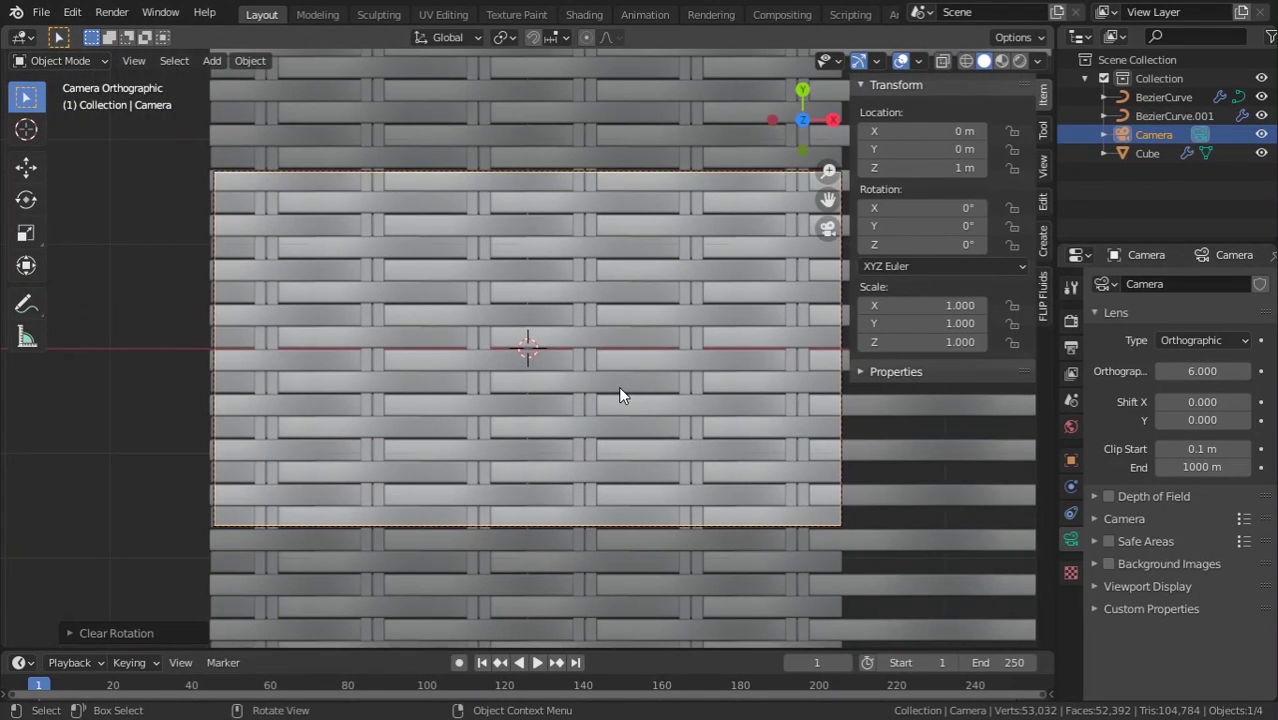
pyautogui.moveTo(622, 388)
pyautogui.keyDown('shift'); pyautogui.mouseDown(button='middle')
pyautogui.moveTo(454, 331)
pyautogui.moveTo(512, 358)
pyautogui.mouseUp(button='middle'); pyautogui.keyUp('shift')
pyautogui.scroll(-3, 470, 360)
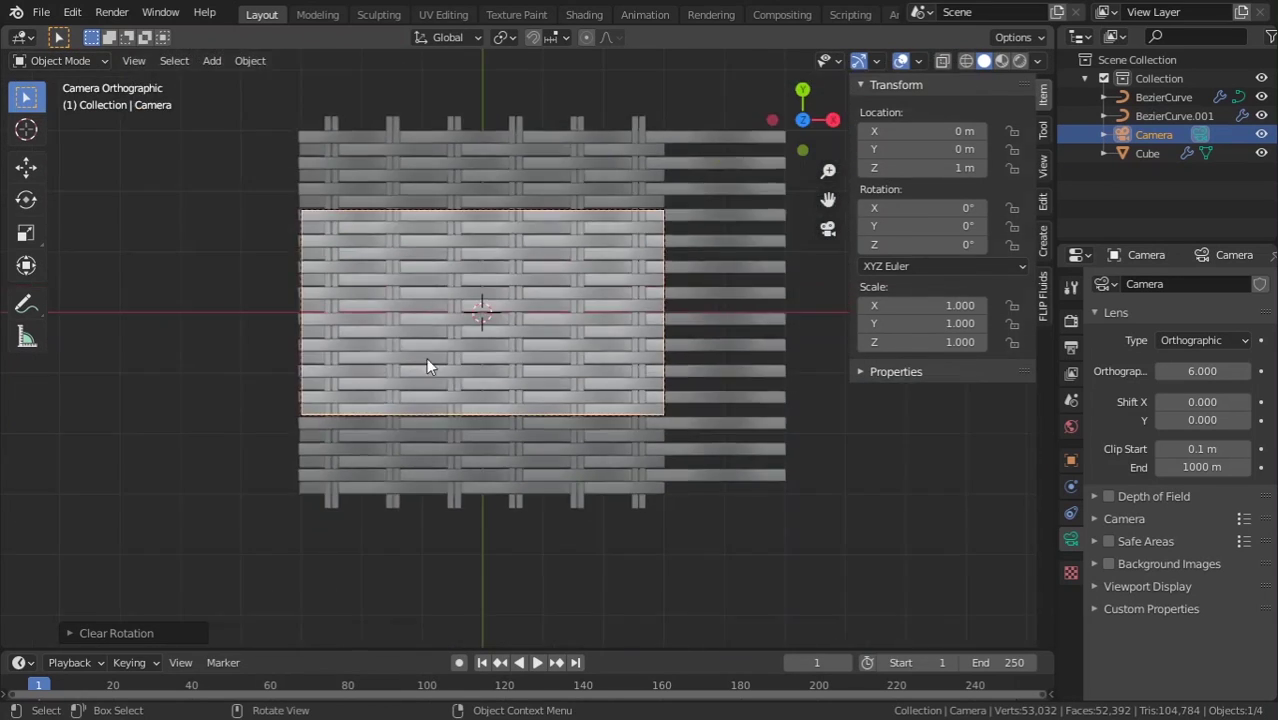
pyautogui.moveTo(428, 362)
pyautogui.mouseDown(button='middle')
pyautogui.moveTo(493, 313)
pyautogui.moveTo(463, 397)
pyautogui.moveTo(520, 375)
pyautogui.mouseUp(button='middle')
pyautogui.click(1071, 347)
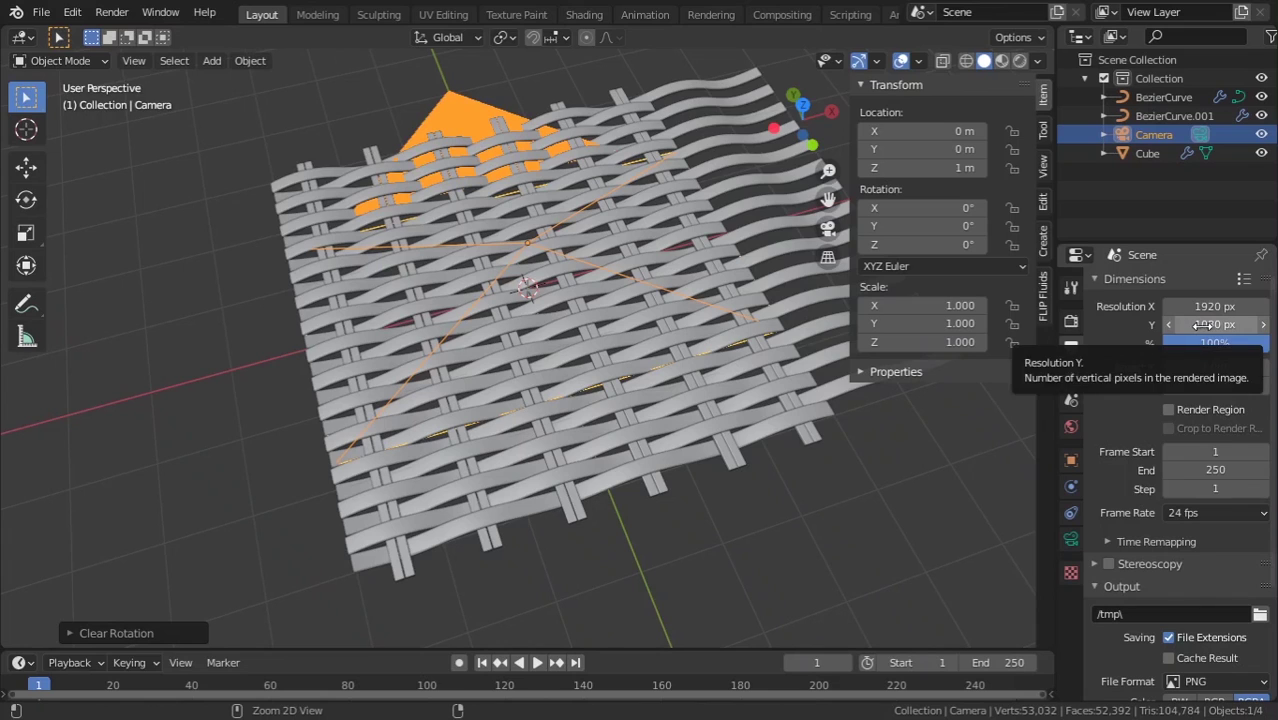
# Step: Make the render resolution a square 1080 × 1080 and view it through the camera
pyautogui.write('1080')
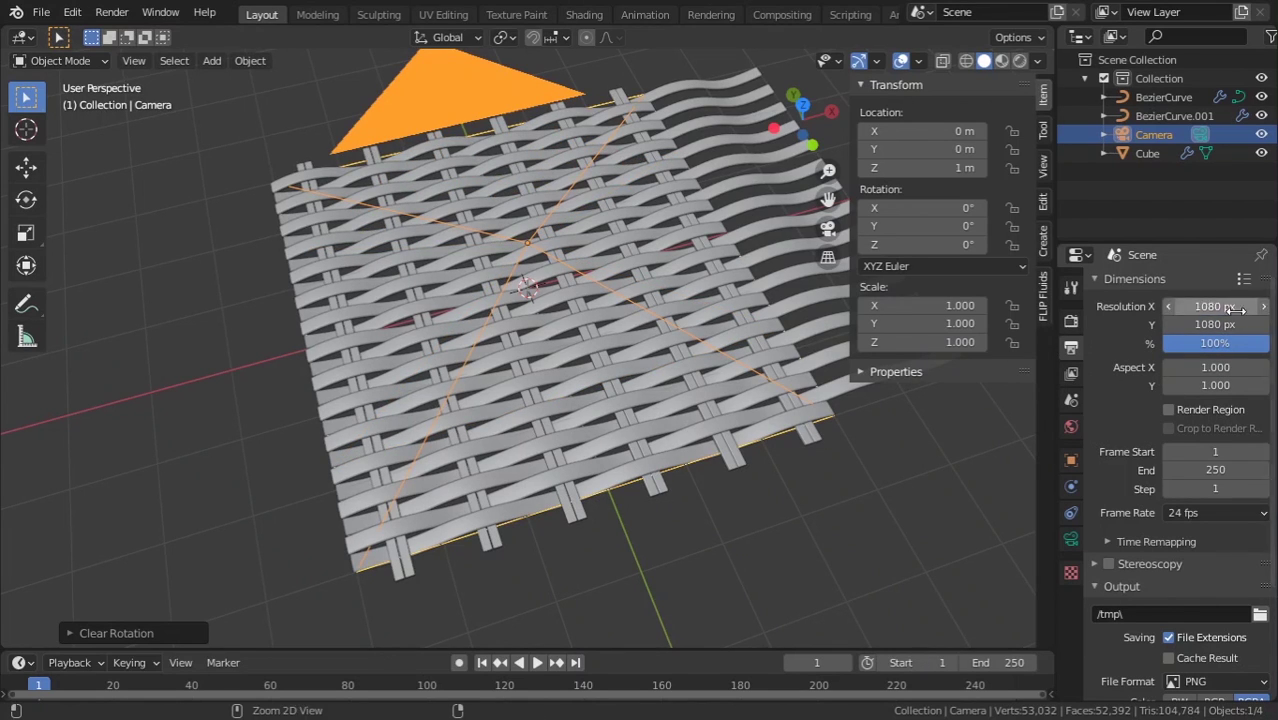
pyautogui.scroll(-3, 534, 321)
pyautogui.moveTo(534, 321)
pyautogui.mouseDown(button='middle')
pyautogui.moveTo(604, 428)
pyautogui.moveTo(541, 404)
pyautogui.moveTo(787, 359)
pyautogui.moveTo(599, 351)
pyautogui.mouseUp(button='middle')
pyautogui.press('KP_0')
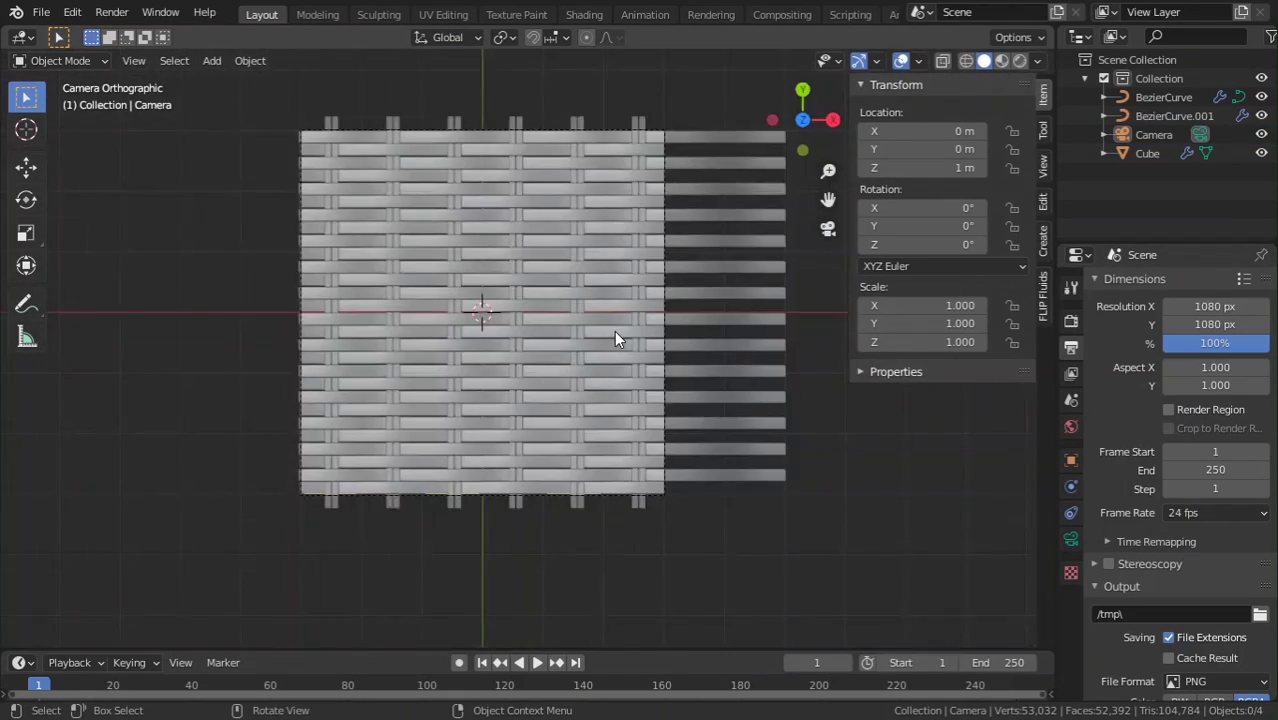
# Step: Zoom out and orbit until the whole woven plane is visible from above at an angle
pyautogui.scroll(-2, 610, 335)
pyautogui.scroll(4, 417, 385)
pyautogui.moveTo(571, 297); pyautogui.dragTo(470, 477, button='middle')
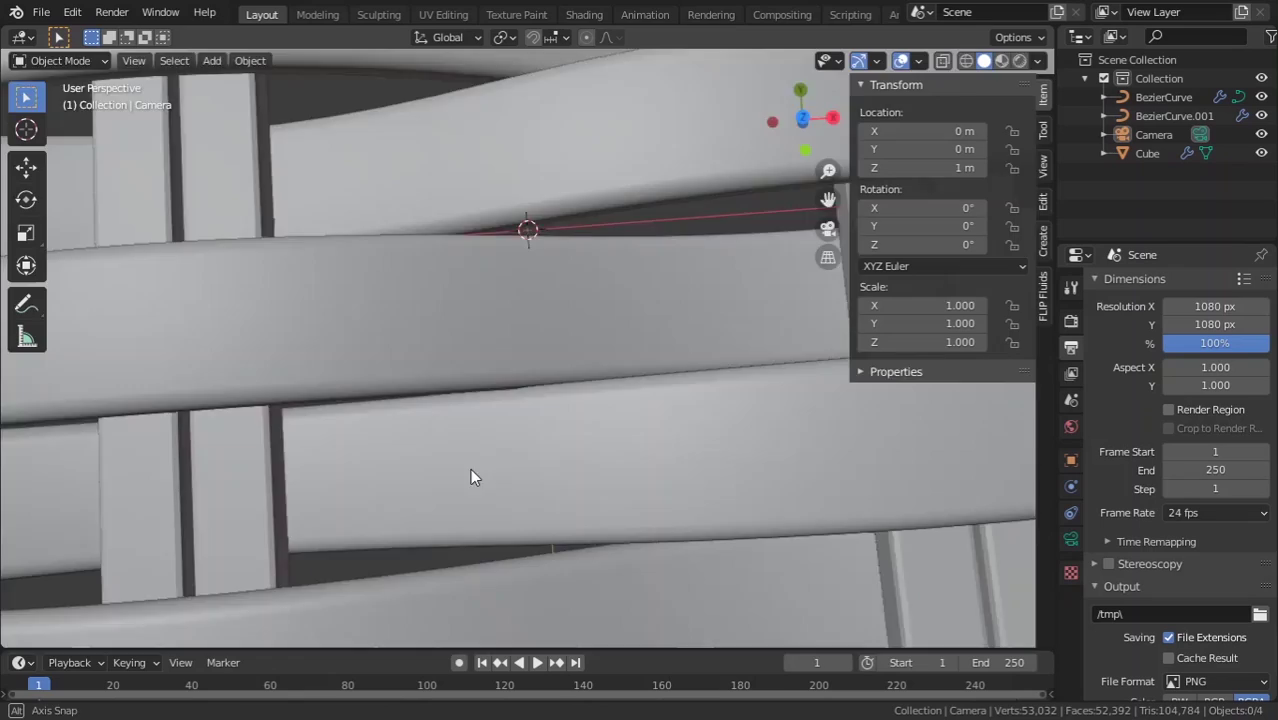
pyautogui.scroll(-4, 542, 394)
pyautogui.scroll(-3, 519, 391)
pyautogui.moveTo(519, 391); pyautogui.dragTo(576, 533, button='middle')
pyautogui.scroll(2, 550, 510)
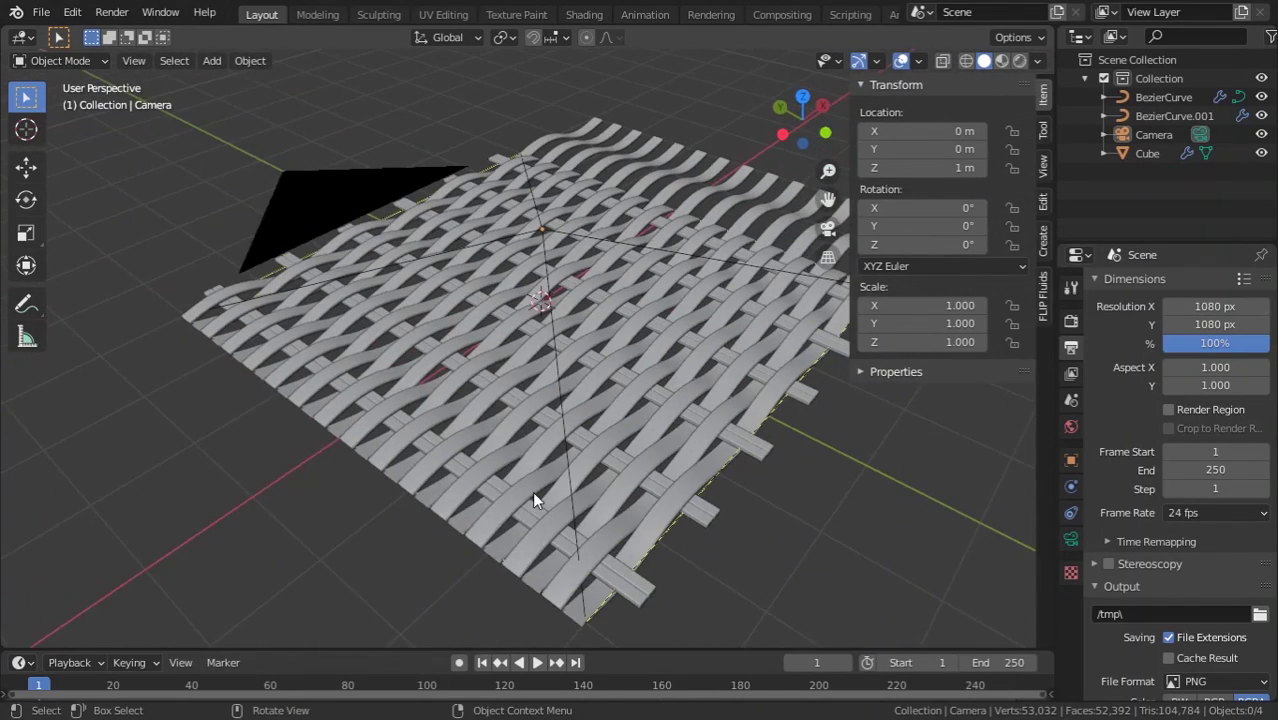
pyautogui.scroll(-3, 640, 485)
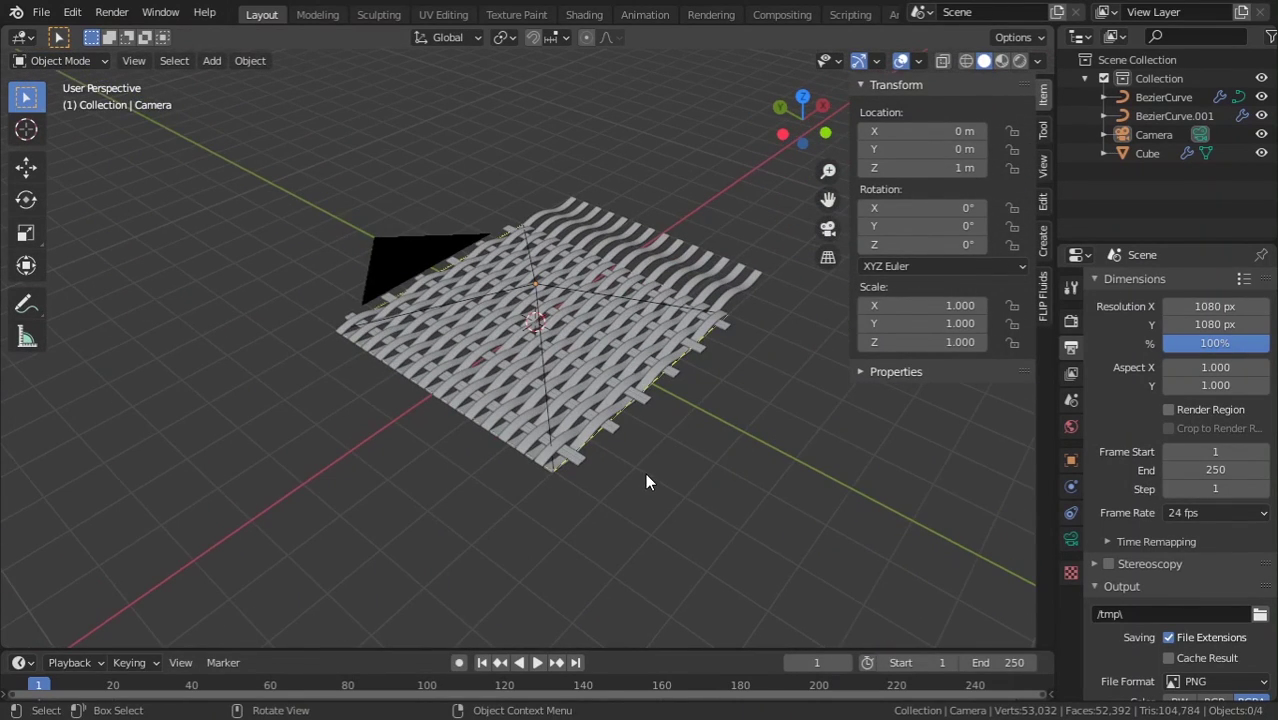
# Step: Enable the Mist pass in the View Layer properties
pyautogui.click(1071, 376)
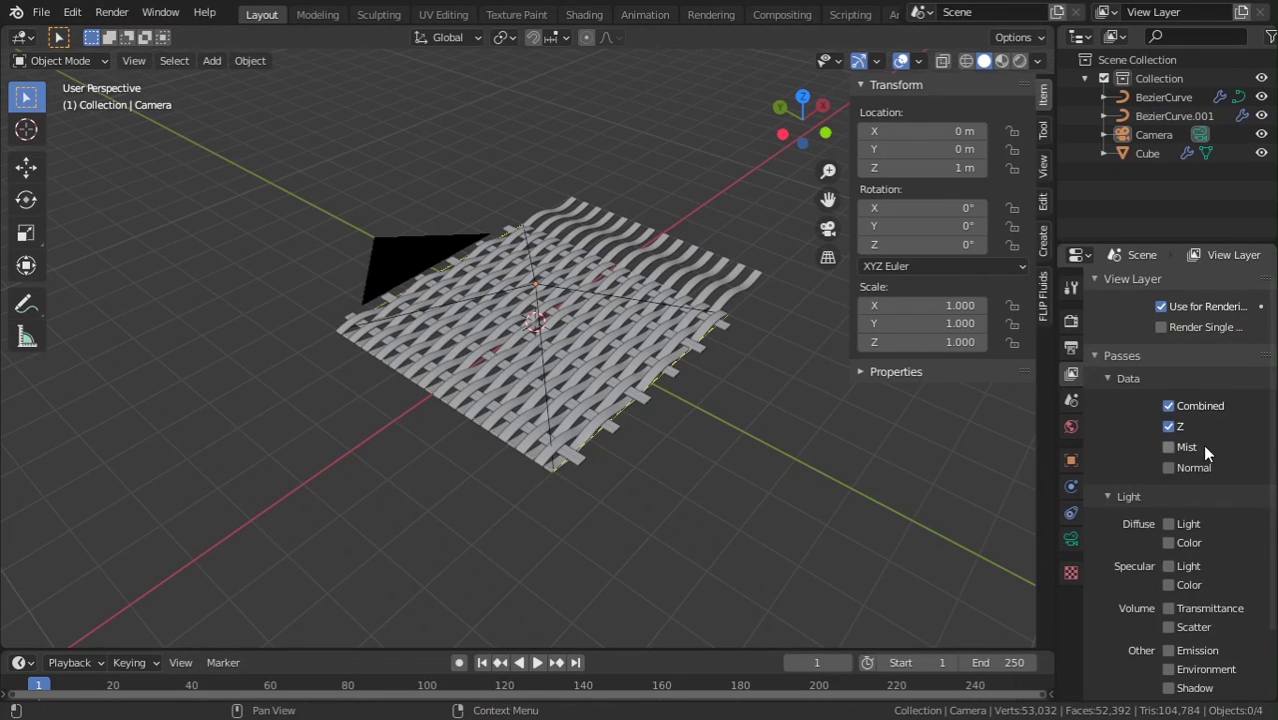
pyautogui.moveTo(658, 437)
pyautogui.mouseDown(button='middle')
pyautogui.moveTo(651, 428)
pyautogui.moveTo(644, 470)
pyautogui.mouseUp(button='middle')
pyautogui.moveTo(690, 423)
pyautogui.mouseDown(button='middle')
pyautogui.moveTo(750, 448)
pyautogui.moveTo(699, 371)
pyautogui.mouseUp(button='middle')
pyautogui.scroll(4, 752, 457)
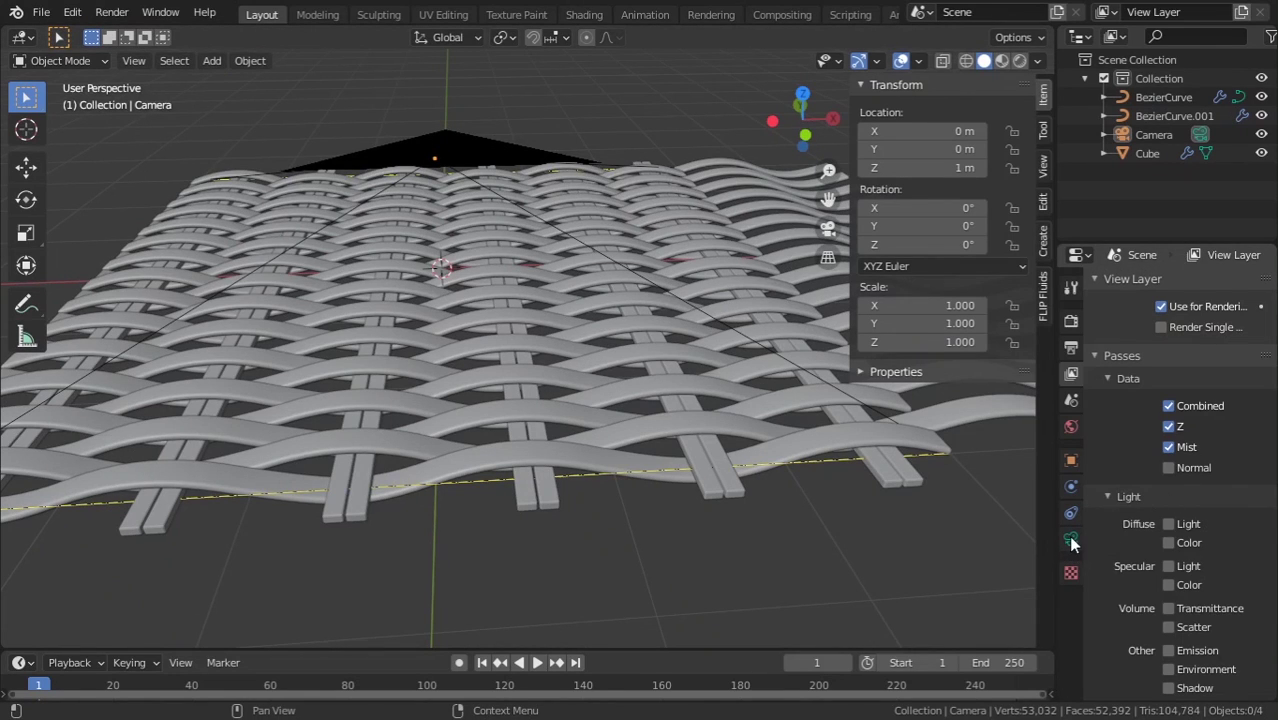
# Step: Turn on Show Mist in the camera's Viewport Display settings
pyautogui.click(1071, 541)
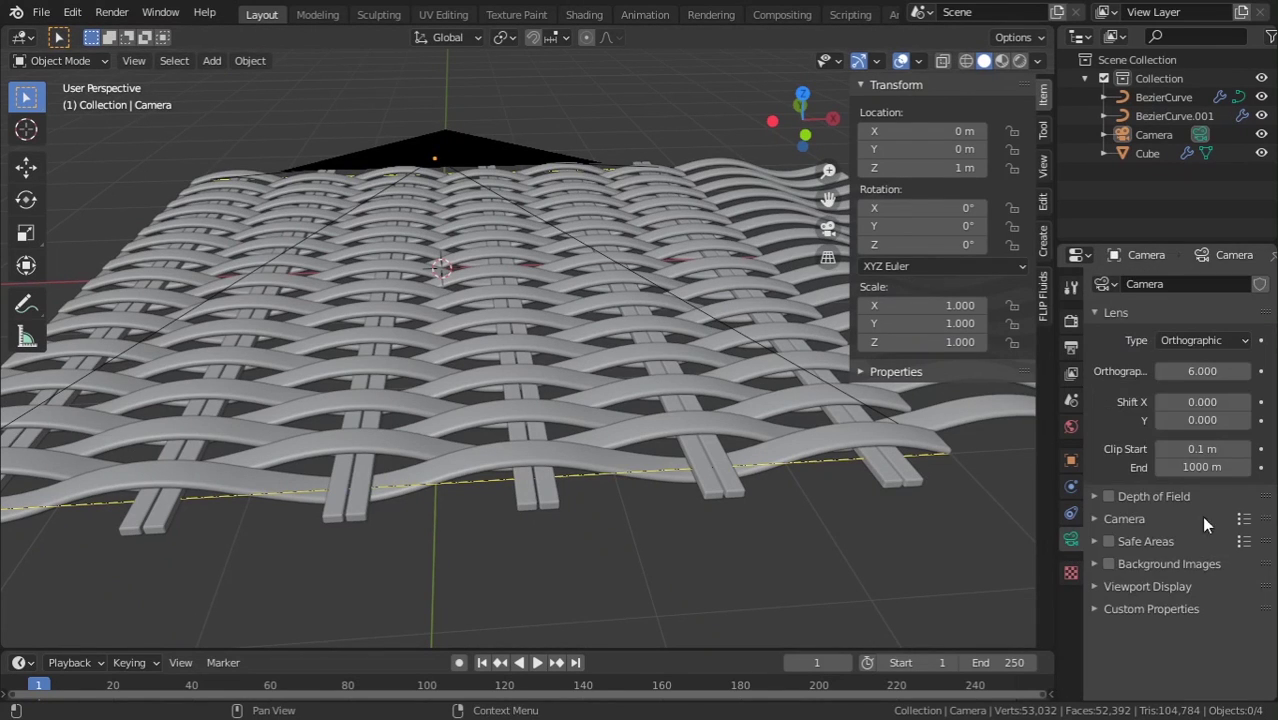
pyautogui.click(1123, 520)
pyautogui.click(1140, 588)
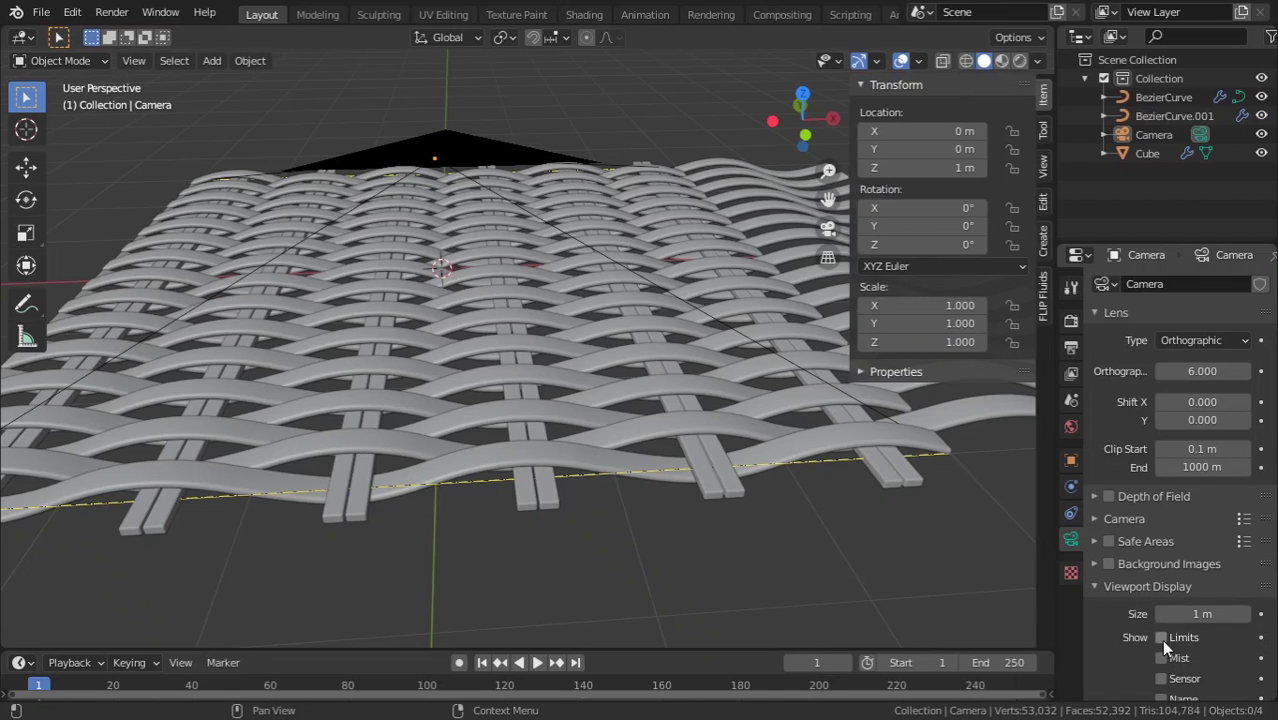
pyautogui.scroll(-1, 1162, 645)
pyautogui.click(1160, 621)
pyautogui.scroll(-5, 838, 541)
# Step: Orbit out to see the camera's mist range above the weave, then collapse the display options
pyautogui.moveTo(838, 541); pyautogui.dragTo(673, 568, button='middle')
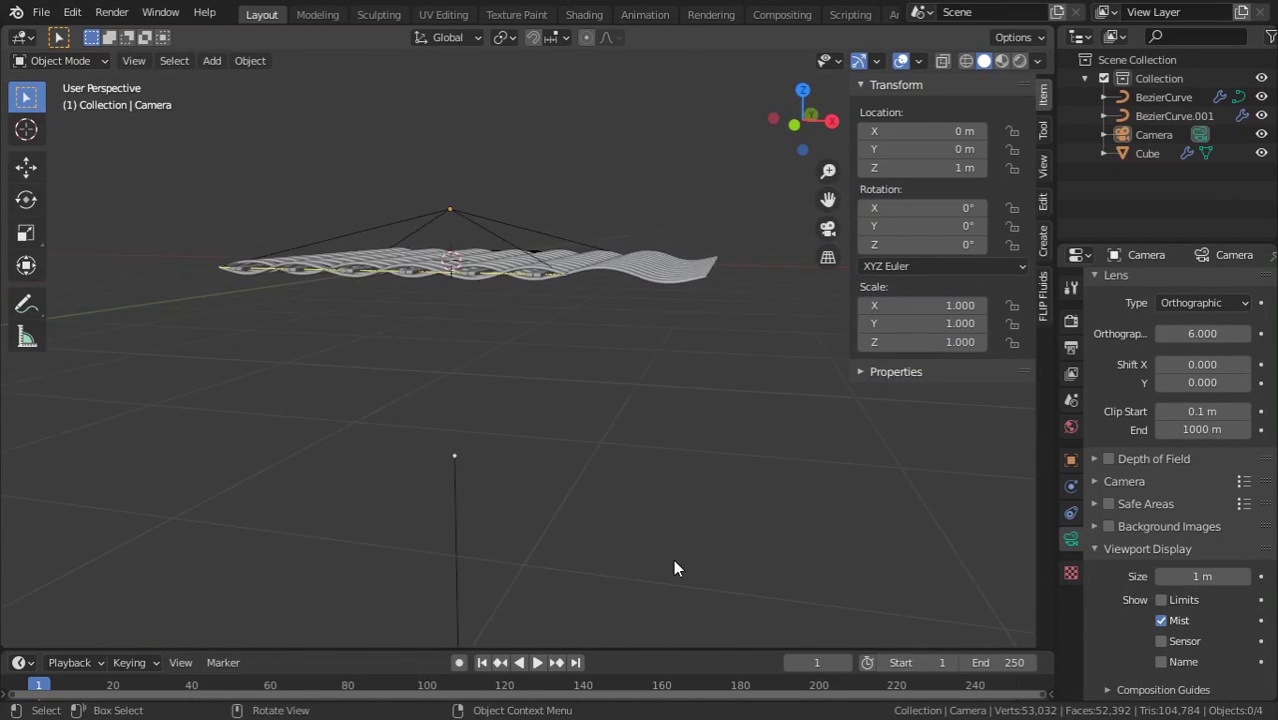
pyautogui.scroll(-3, 494, 410)
pyautogui.moveTo(507, 629)
pyautogui.mouseDown(button='middle')
pyautogui.moveTo(558, 490)
pyautogui.moveTo(527, 525)
pyautogui.mouseUp(button='middle')
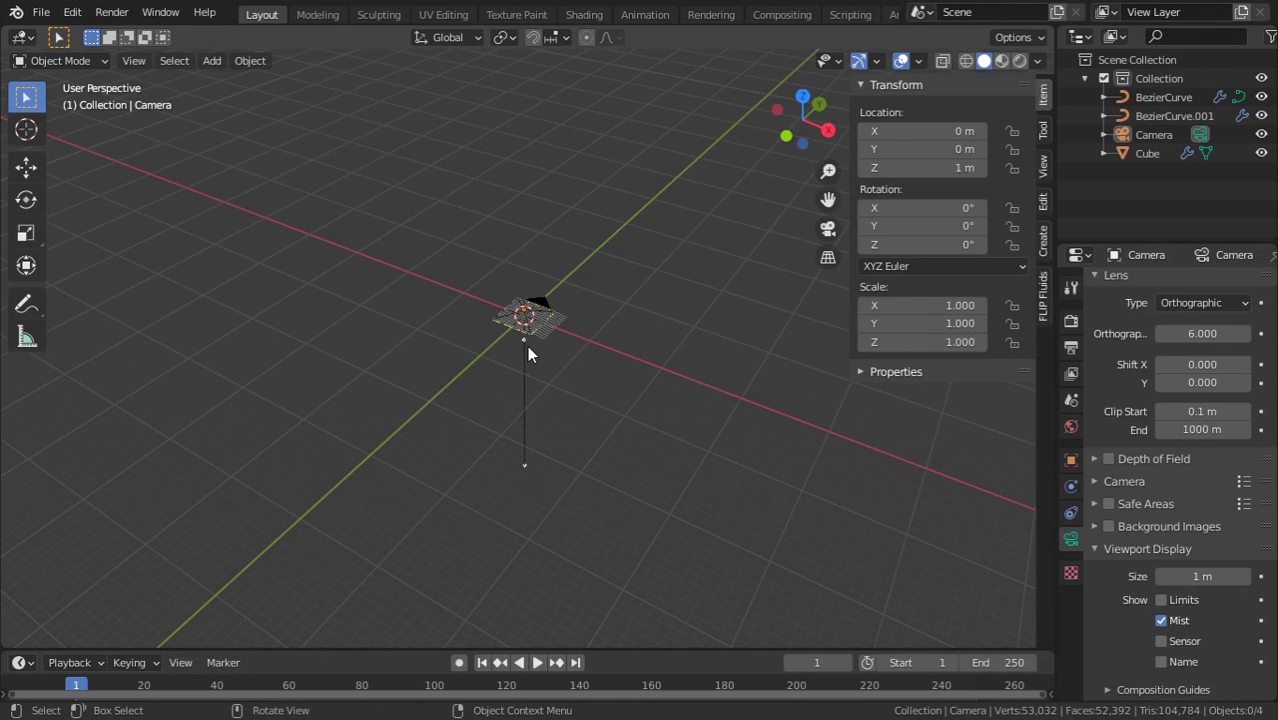
pyautogui.scroll(1, 530, 352)
pyautogui.scroll(1, 535, 366)
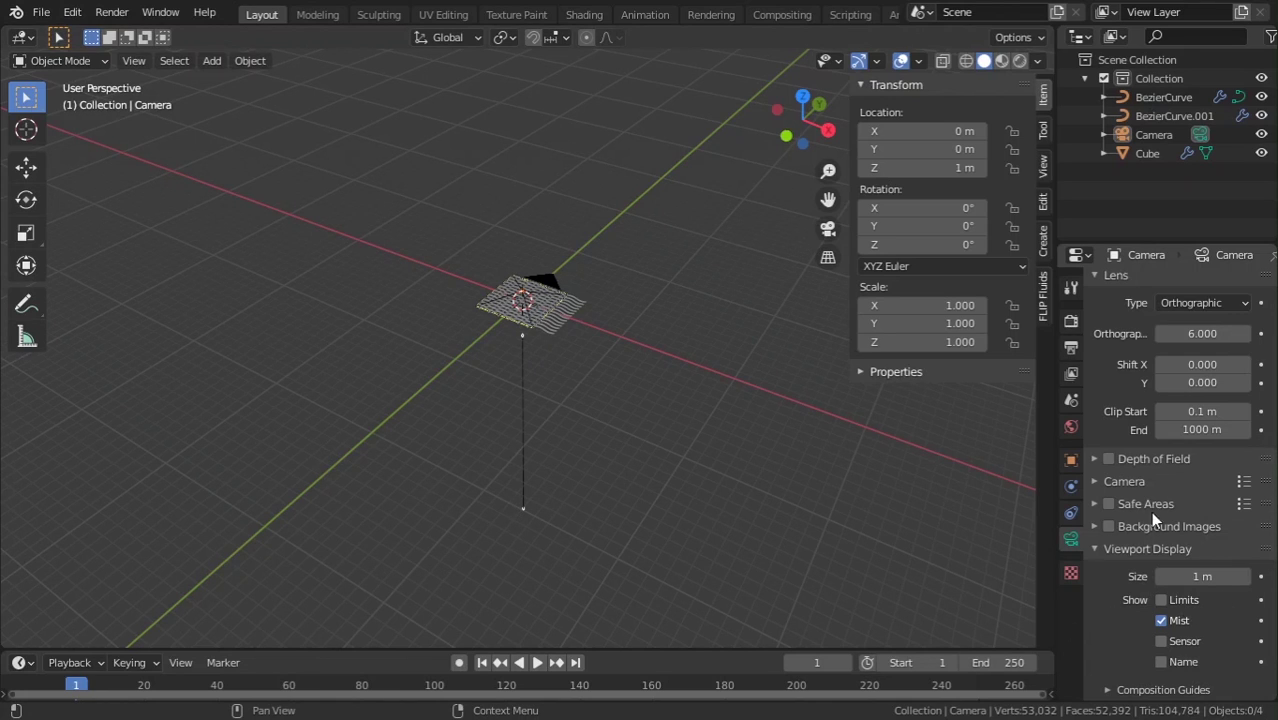
pyautogui.scroll(-1, 1135, 590)
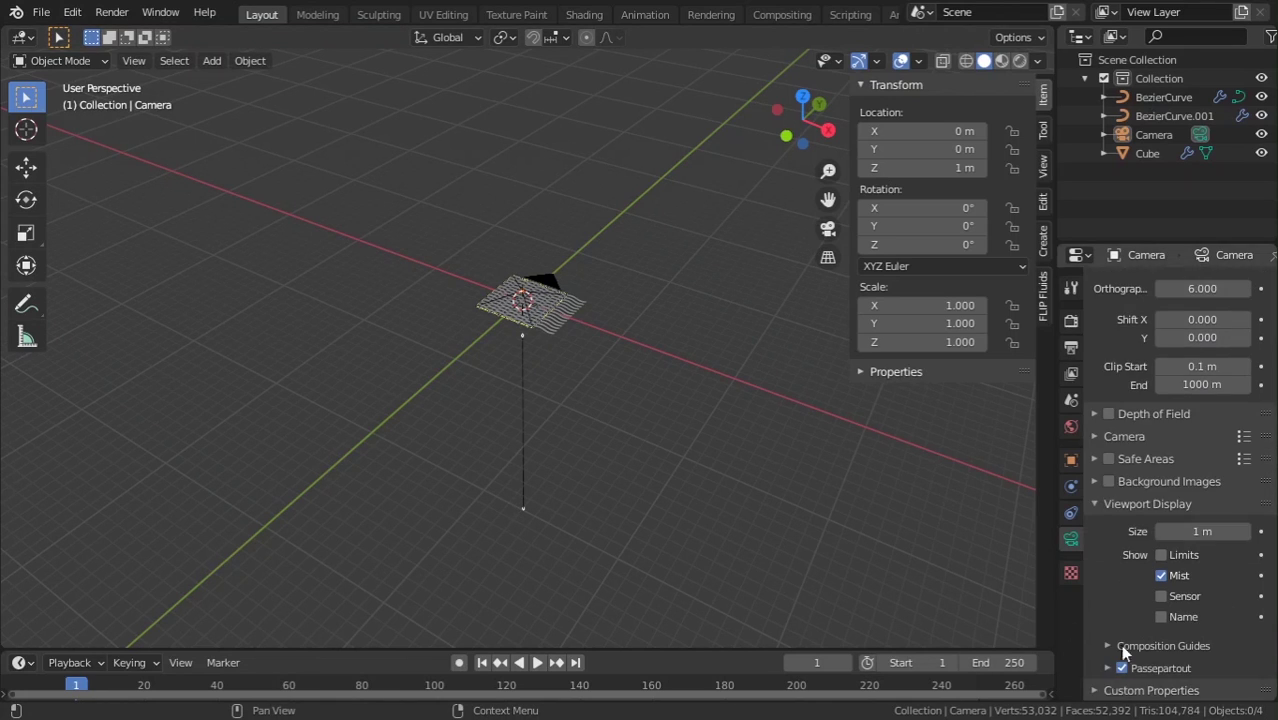
pyautogui.click(1098, 514)
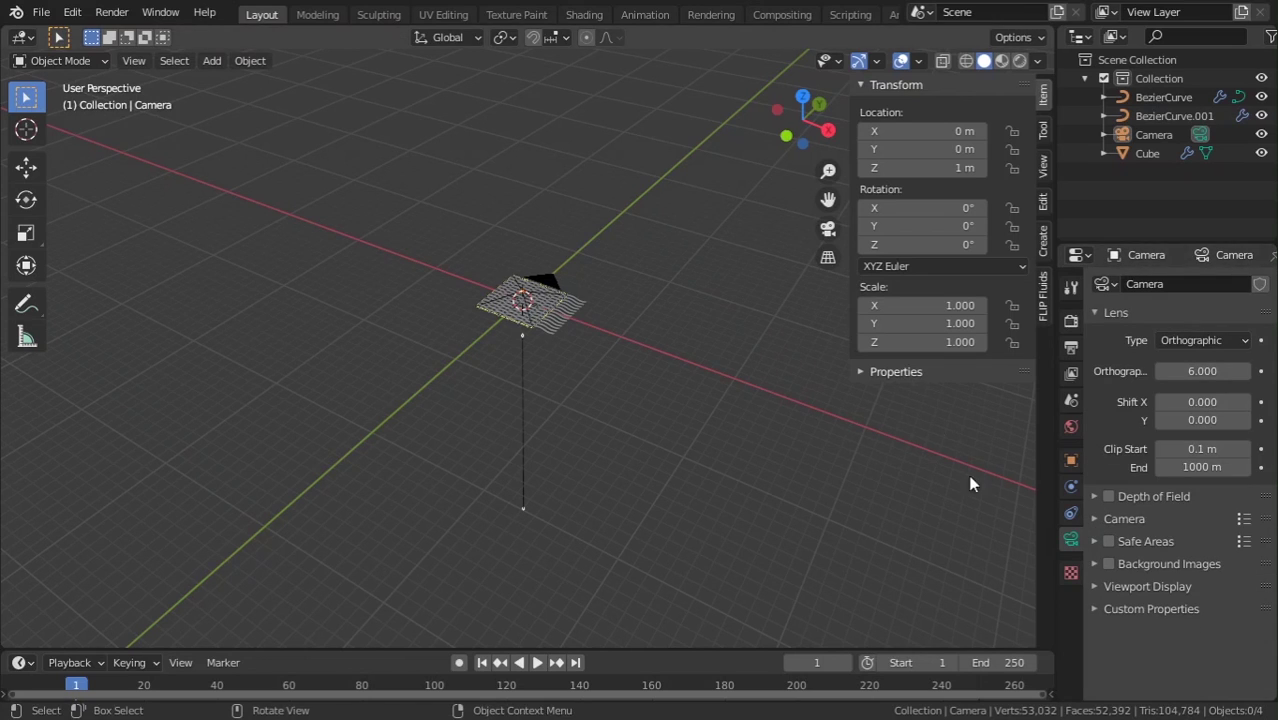
# Step: Set the world Mist Pass start to 0.77 m
pyautogui.click(1071, 426)
pyautogui.scroll(-1, 1097, 442)
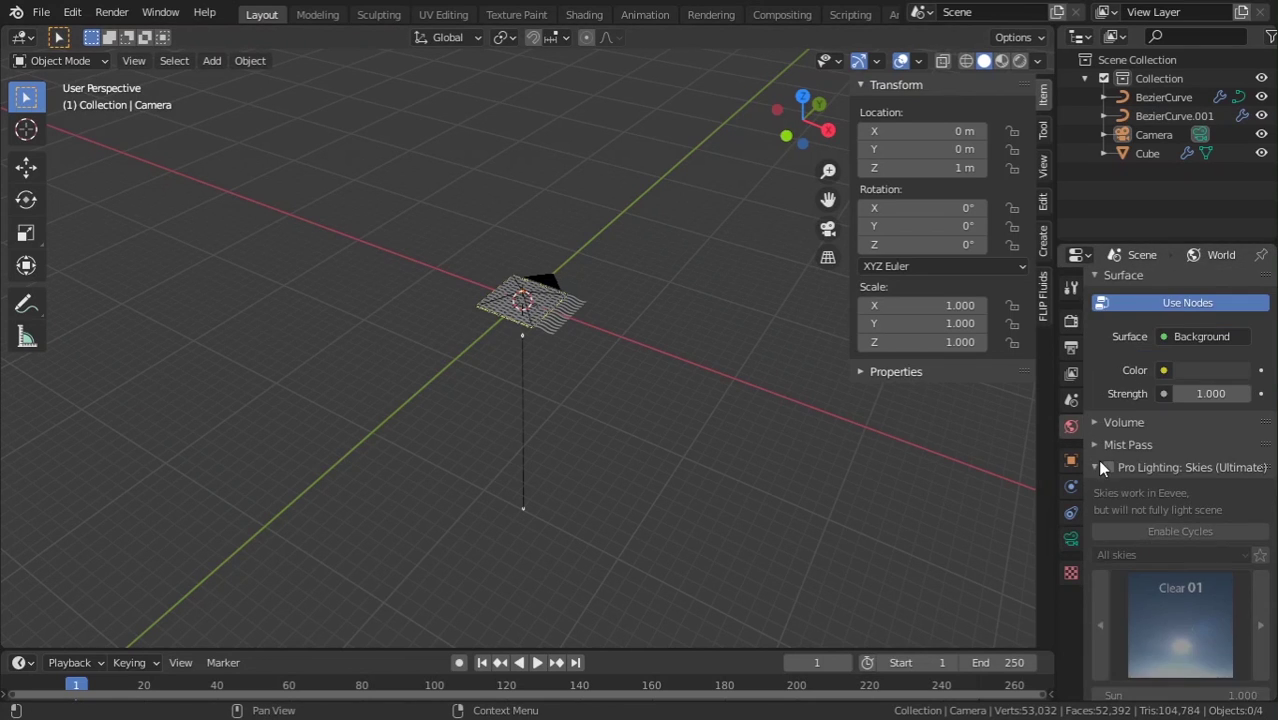
pyautogui.click(1099, 464)
pyautogui.click(1095, 480)
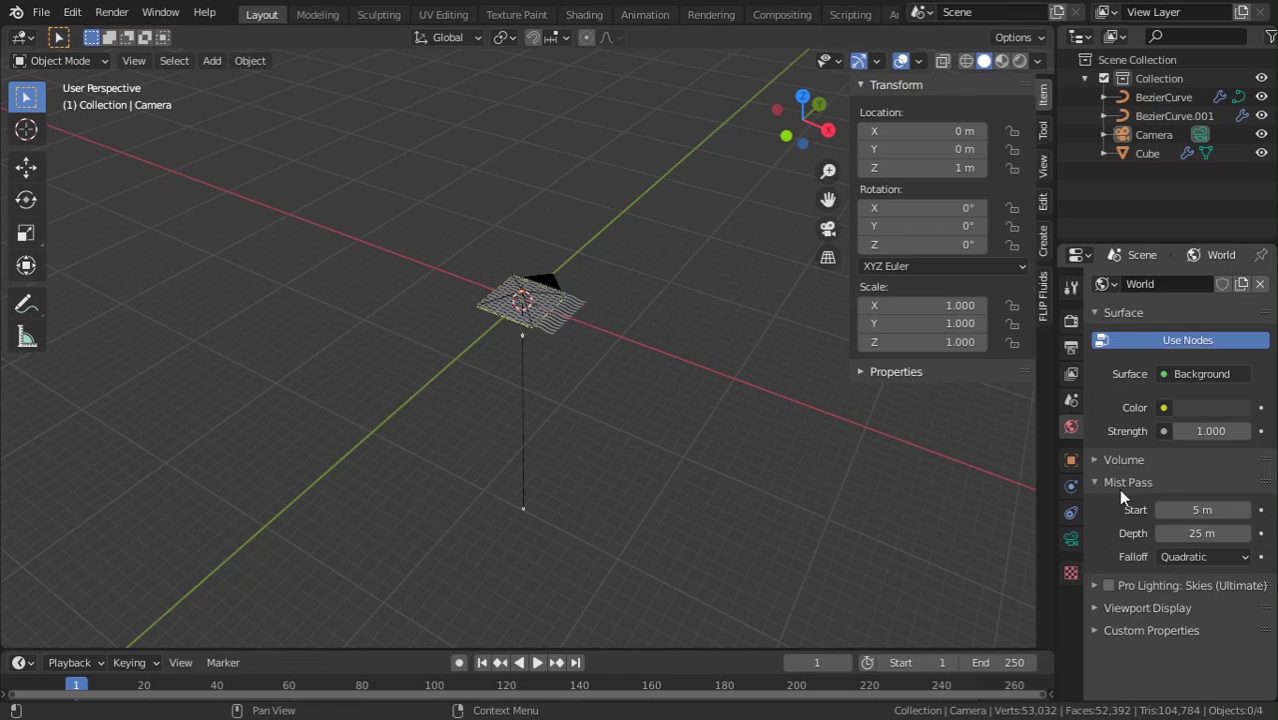
pyautogui.moveTo(1200, 510)
pyautogui.mouseDown()
pyautogui.moveTo(1175, 510)
pyautogui.moveTo(1215, 510)
pyautogui.mouseUp()
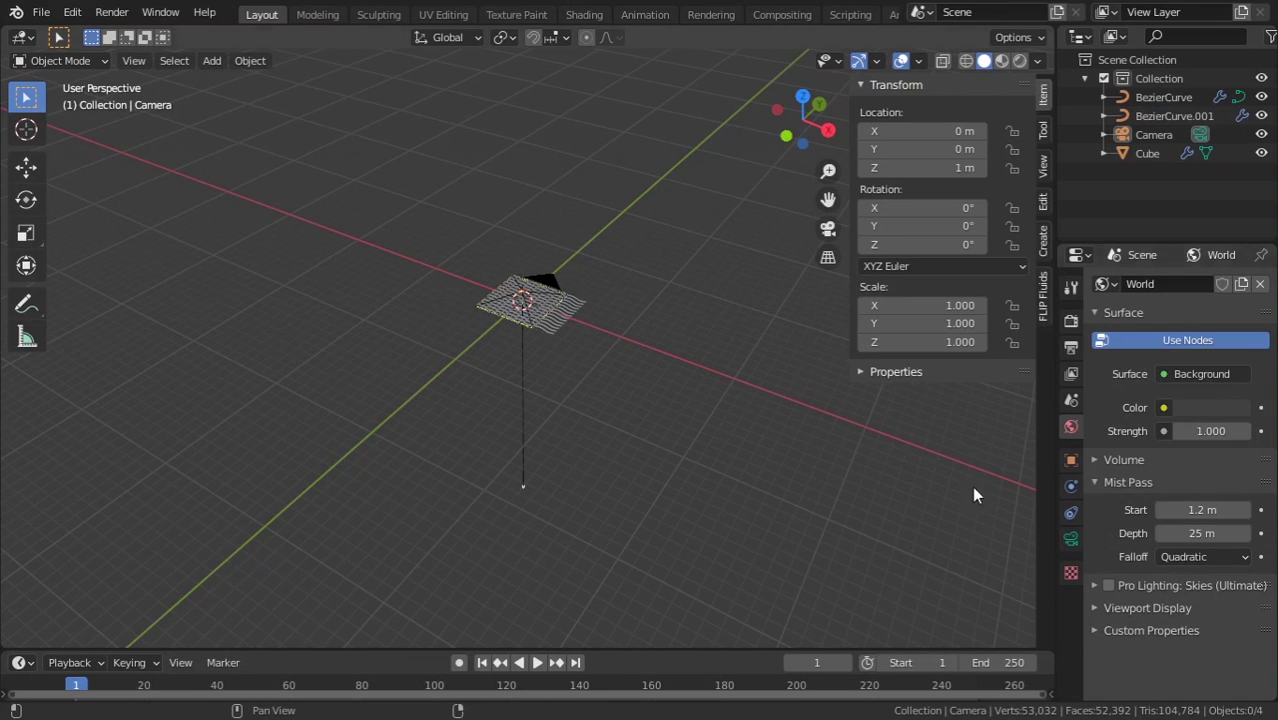
# Step: From the front orthographic view, reduce the mist depth to 0.42 m to match the weave's thickness
pyautogui.press('KP_1')
pyautogui.scroll(3, 700, 390)
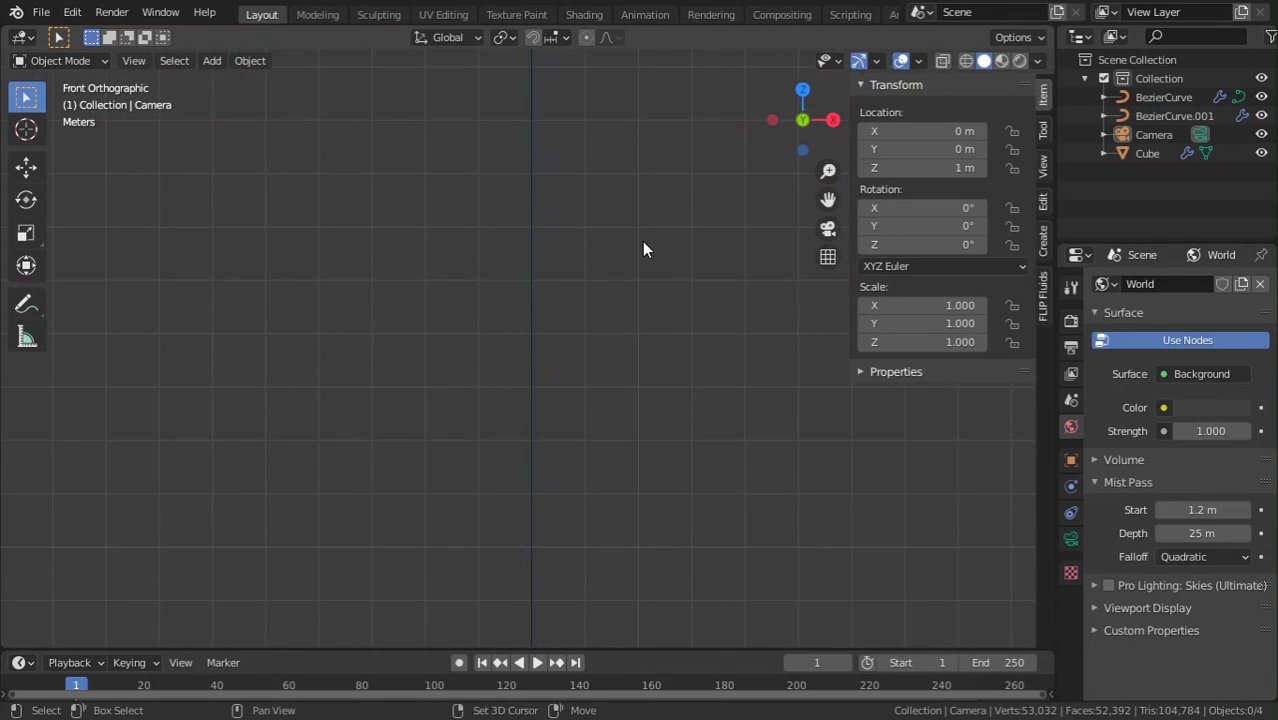
pyautogui.scroll(-3, 601, 73)
pyautogui.scroll(4, 579, 395)
pyautogui.keyDown('shift'); pyautogui.moveTo(579, 395); pyautogui.dragTo(573, 241, button='middle'); pyautogui.keyUp('shift')
pyautogui.scroll(1, 660, 279)
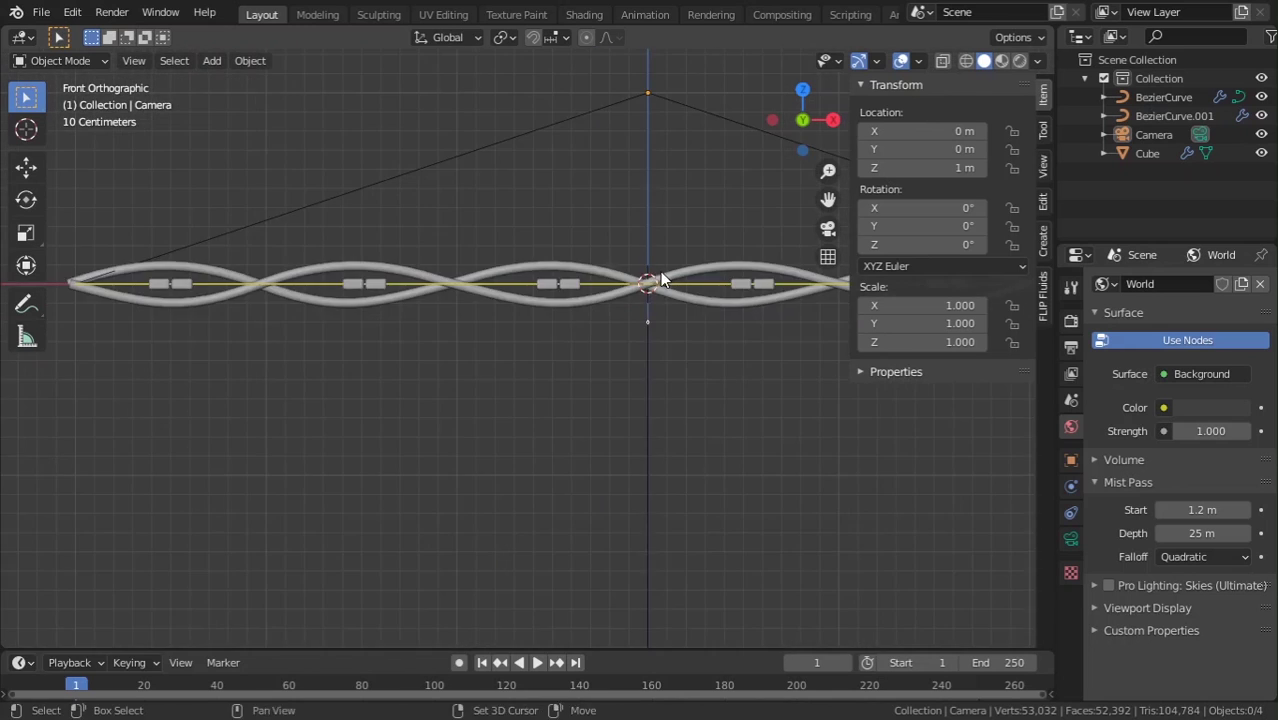
pyautogui.keyDown('shift'); pyautogui.moveTo(660, 279); pyautogui.dragTo(479, 381, button='middle'); pyautogui.keyUp('shift')
pyautogui.scroll(3, 479, 381)
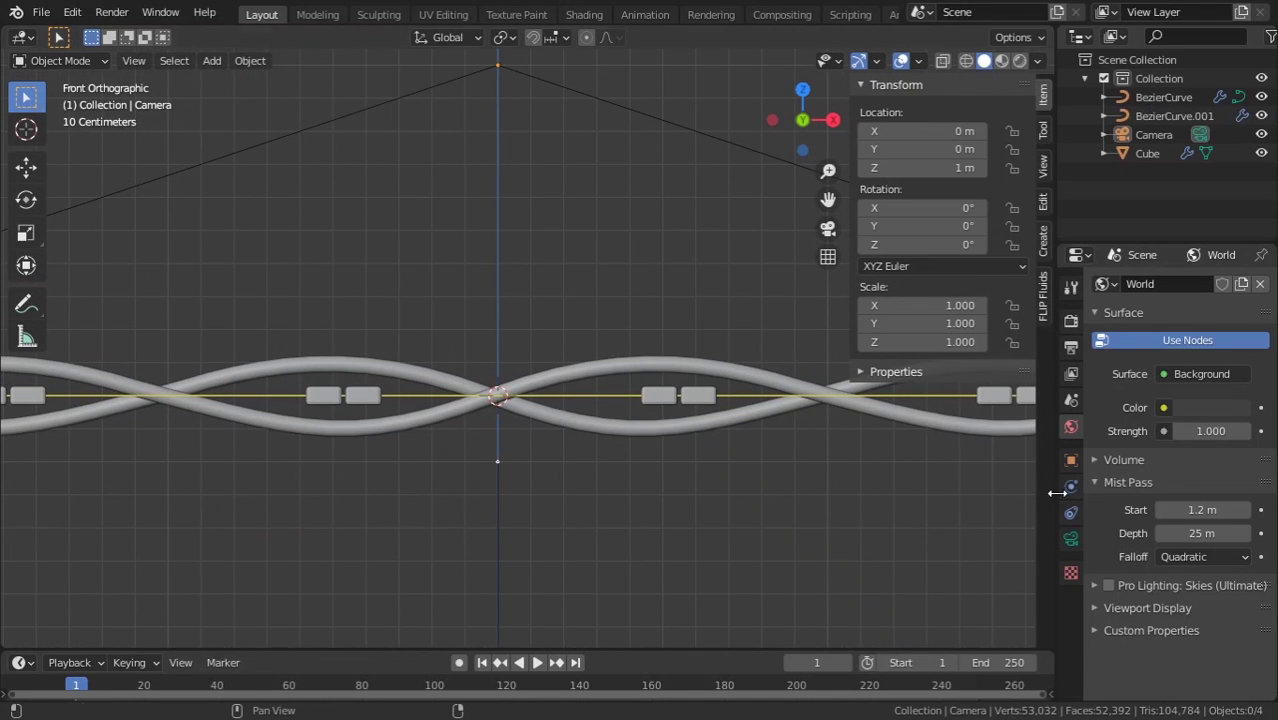
pyautogui.moveTo(1205, 533)
pyautogui.mouseDown()
pyautogui.moveTo(1190, 533)
pyautogui.moveTo(1200, 511)
pyautogui.moveTo(1188, 510)
pyautogui.moveTo(1200, 533)
pyautogui.moveTo(1180, 533)
pyautogui.moveTo(1228, 540)
pyautogui.mouseUp()
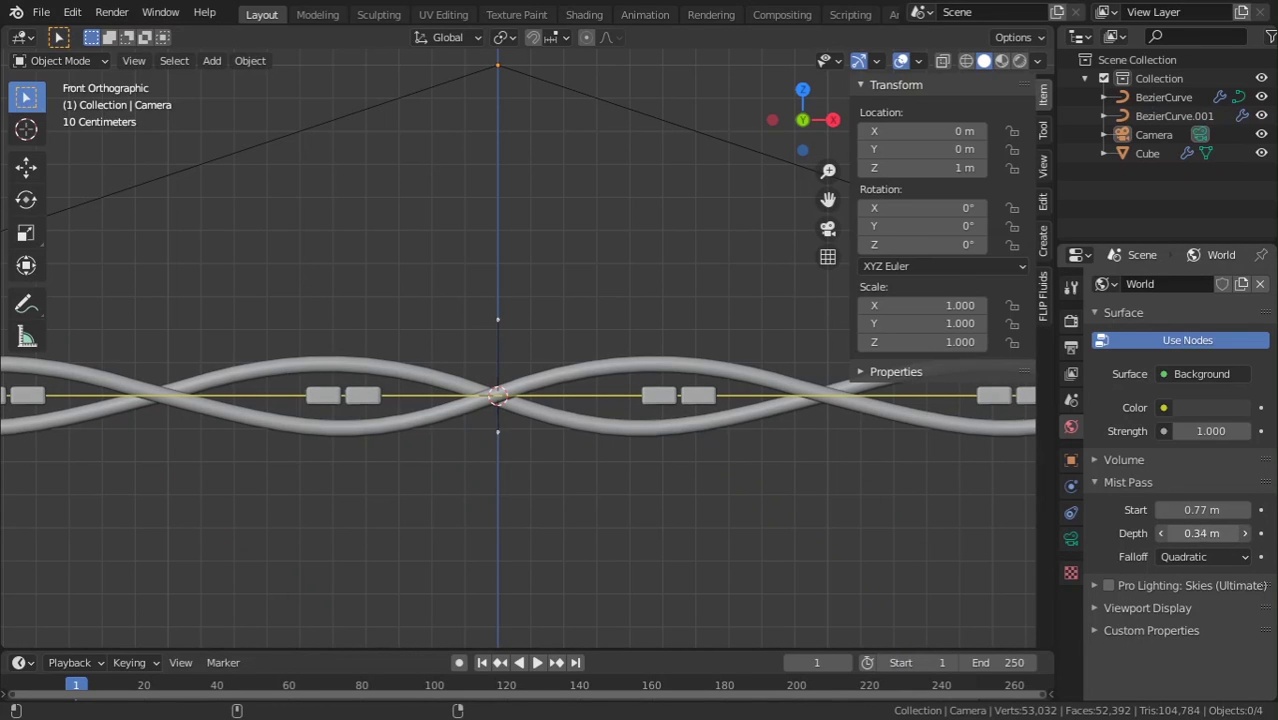
pyautogui.scroll(-3, 861, 403)
pyautogui.moveTo(861, 403)
pyautogui.mouseDown(button='middle')
pyautogui.moveTo(779, 517)
pyautogui.moveTo(827, 528)
pyautogui.moveTo(792, 489)
pyautogui.moveTo(873, 496)
pyautogui.moveTo(719, 536)
pyautogui.moveTo(713, 508)
pyautogui.mouseUp(button='middle')
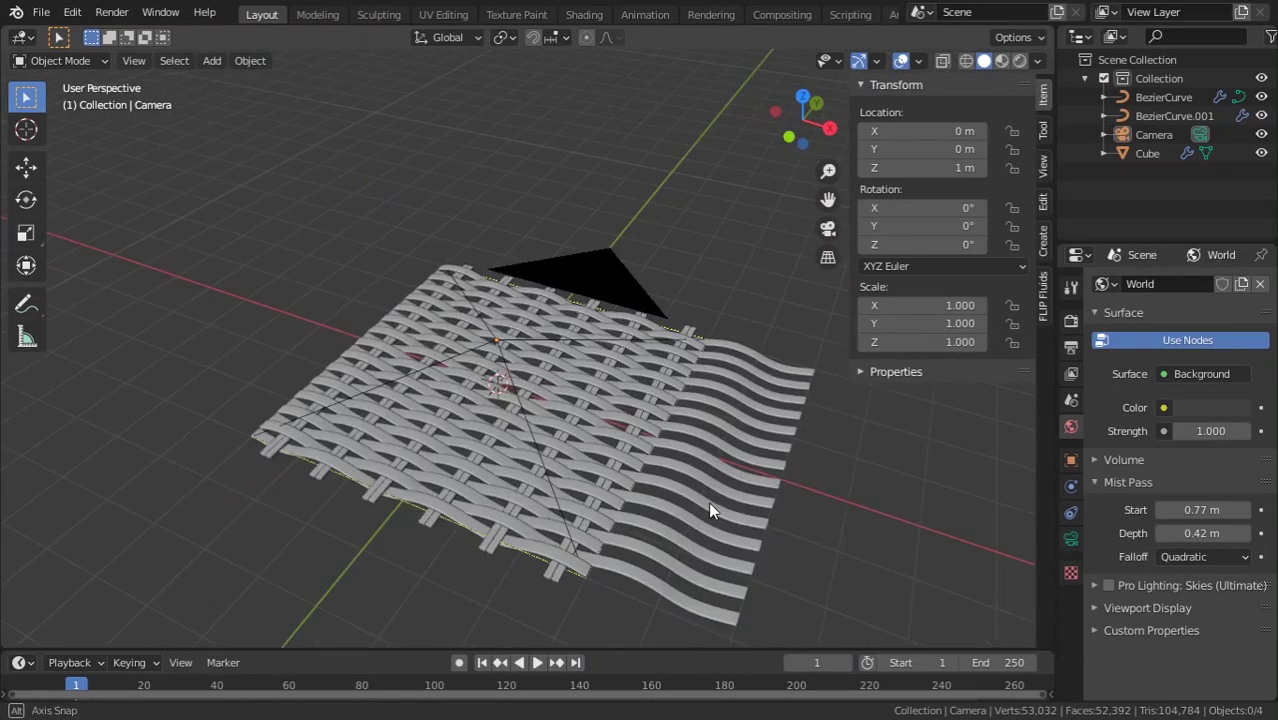
# Step: Switch the render engine to Cycles and view through the scene camera
pyautogui.moveTo(1052, 304); pyautogui.dragTo(1060, 304)
pyautogui.click(1078, 320)
pyautogui.click(1215, 284)
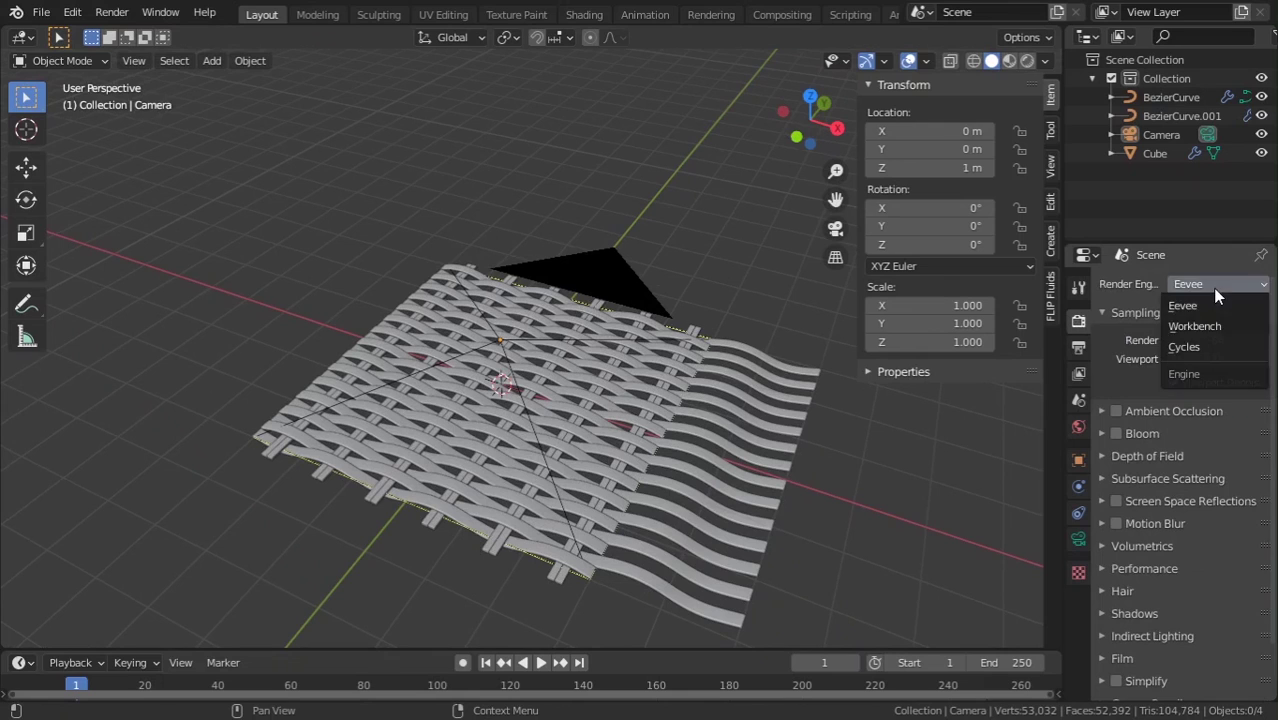
pyautogui.click(1201, 347)
pyautogui.click(111, 13)
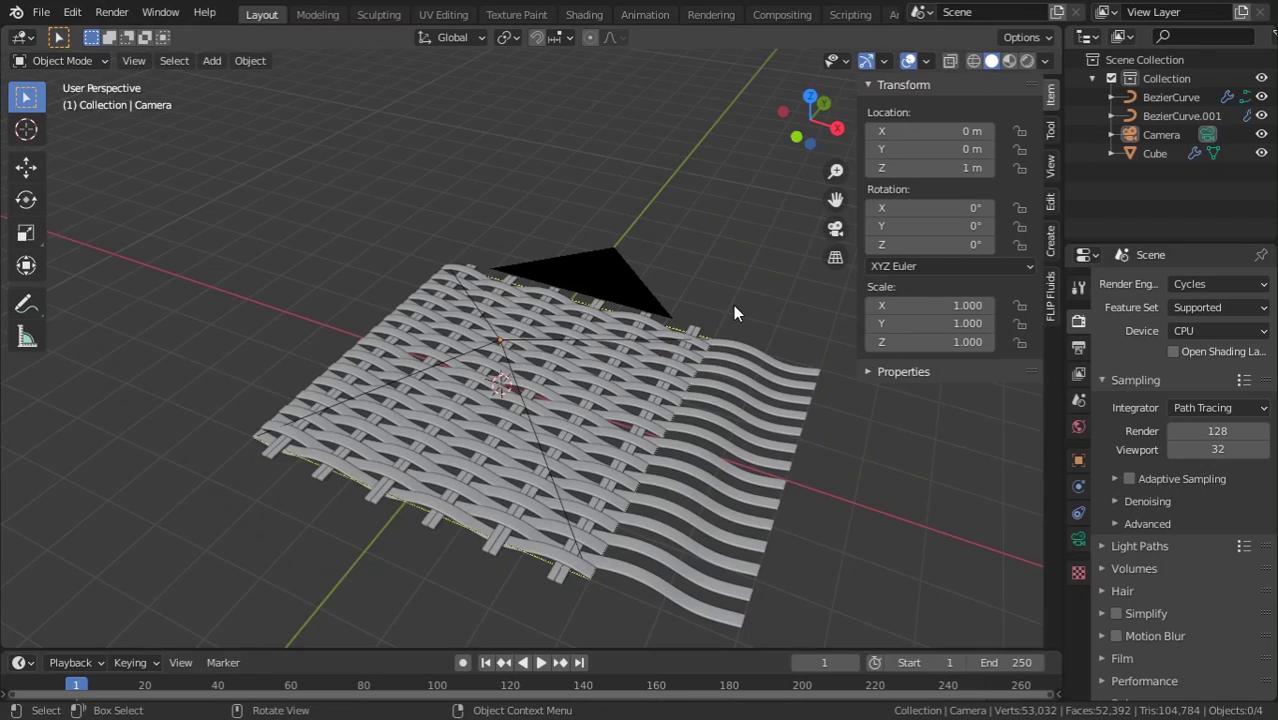
pyautogui.press('KP_0')
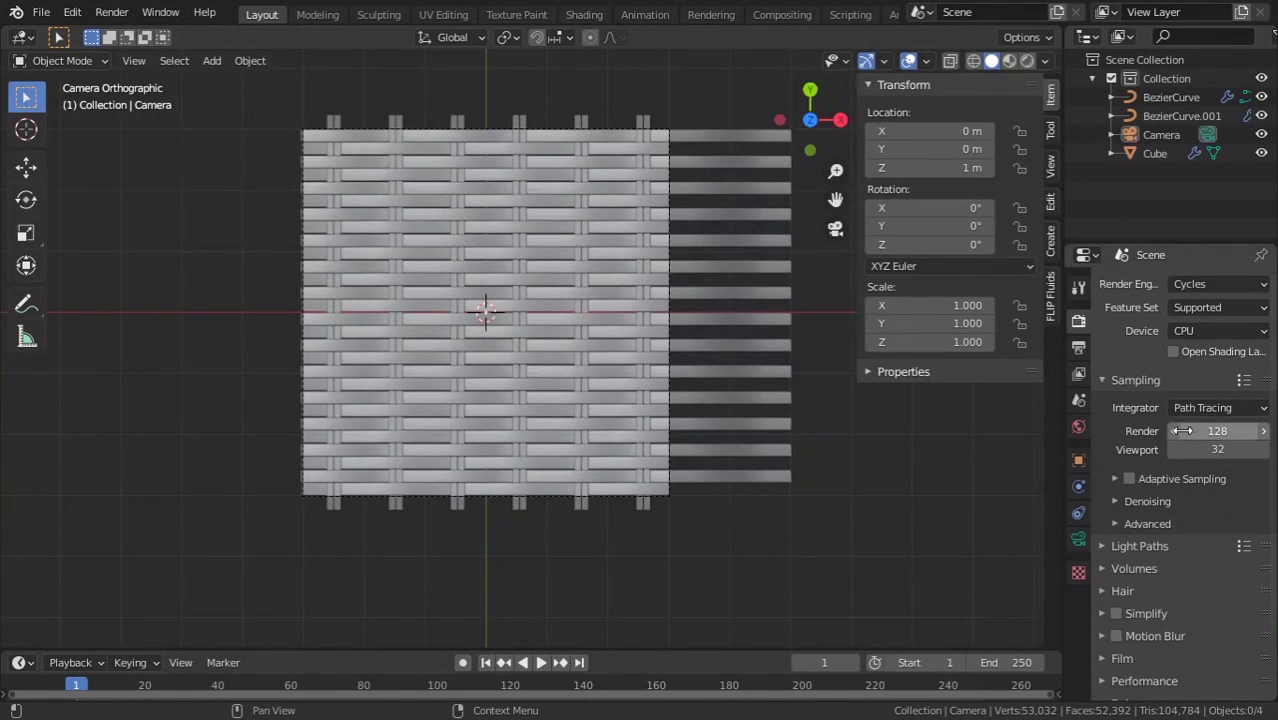
# Step: Set render samples to 50 with adaptive sampling and expand the Denoising settings
pyautogui.click(1182, 430)
pyautogui.write('50')
pyautogui.press('Return')
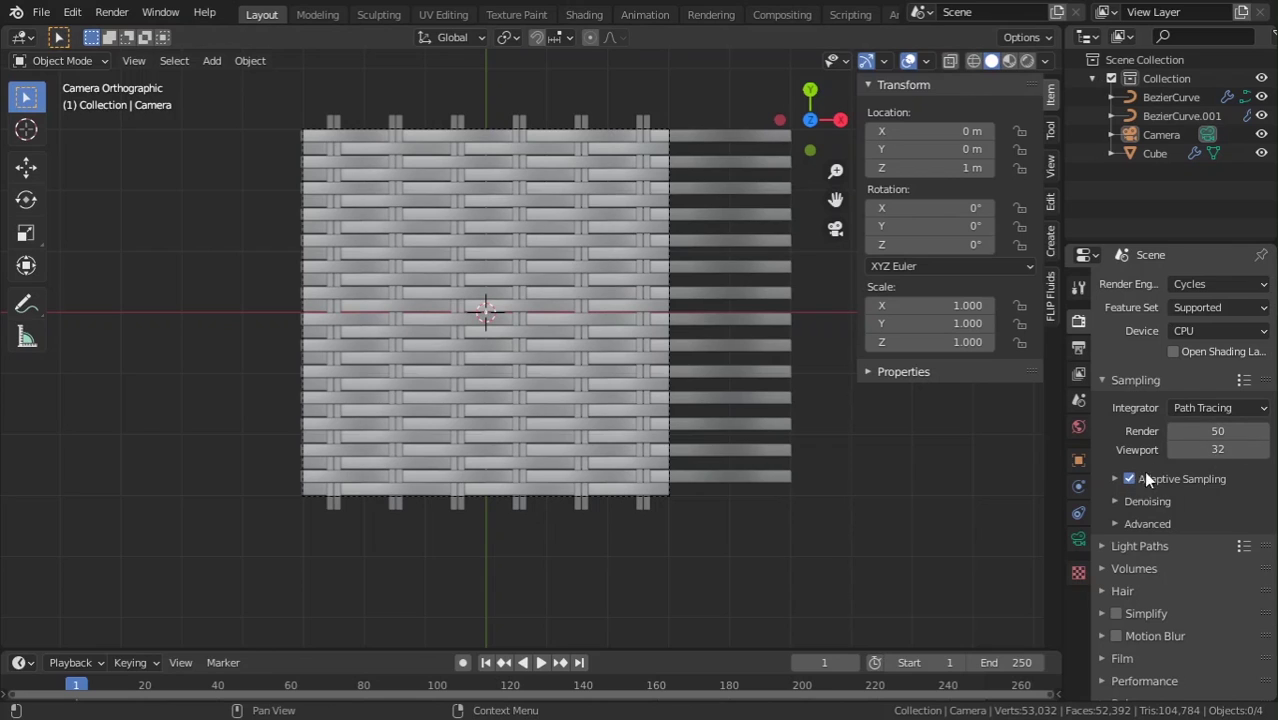
pyautogui.scroll(-1, 1146, 478)
pyautogui.click(1146, 464)
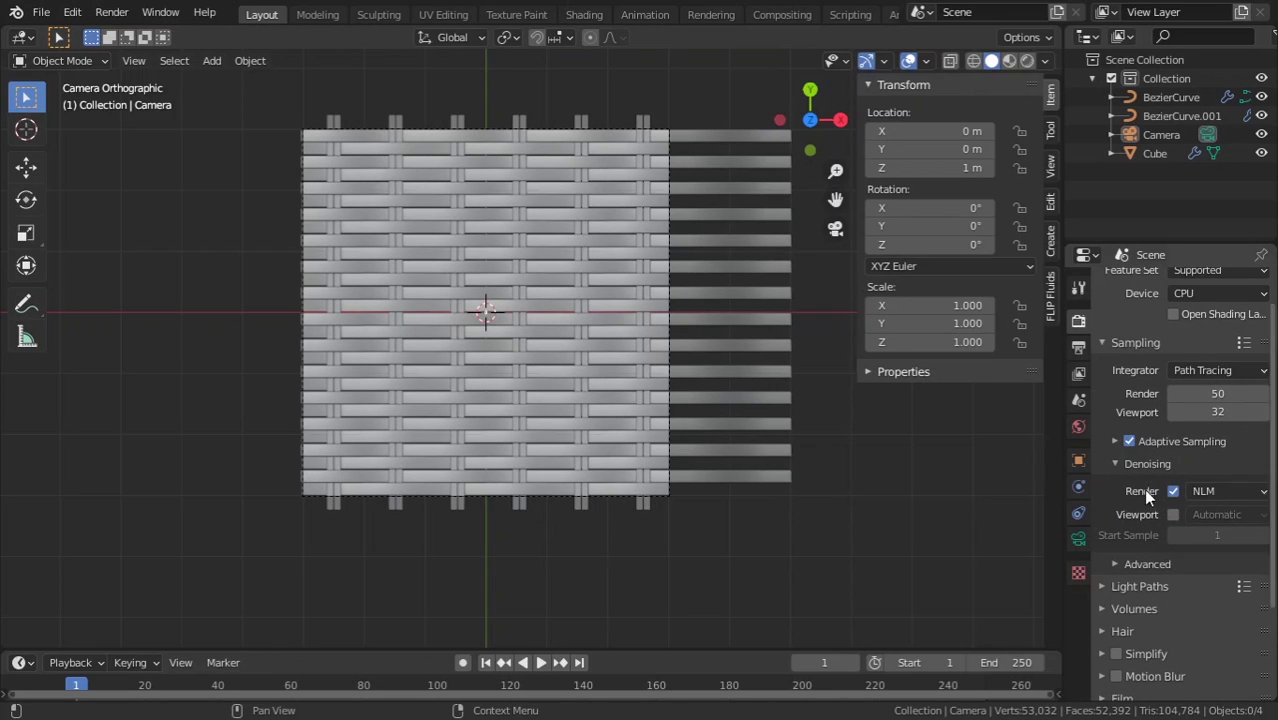
pyautogui.click(111, 12)
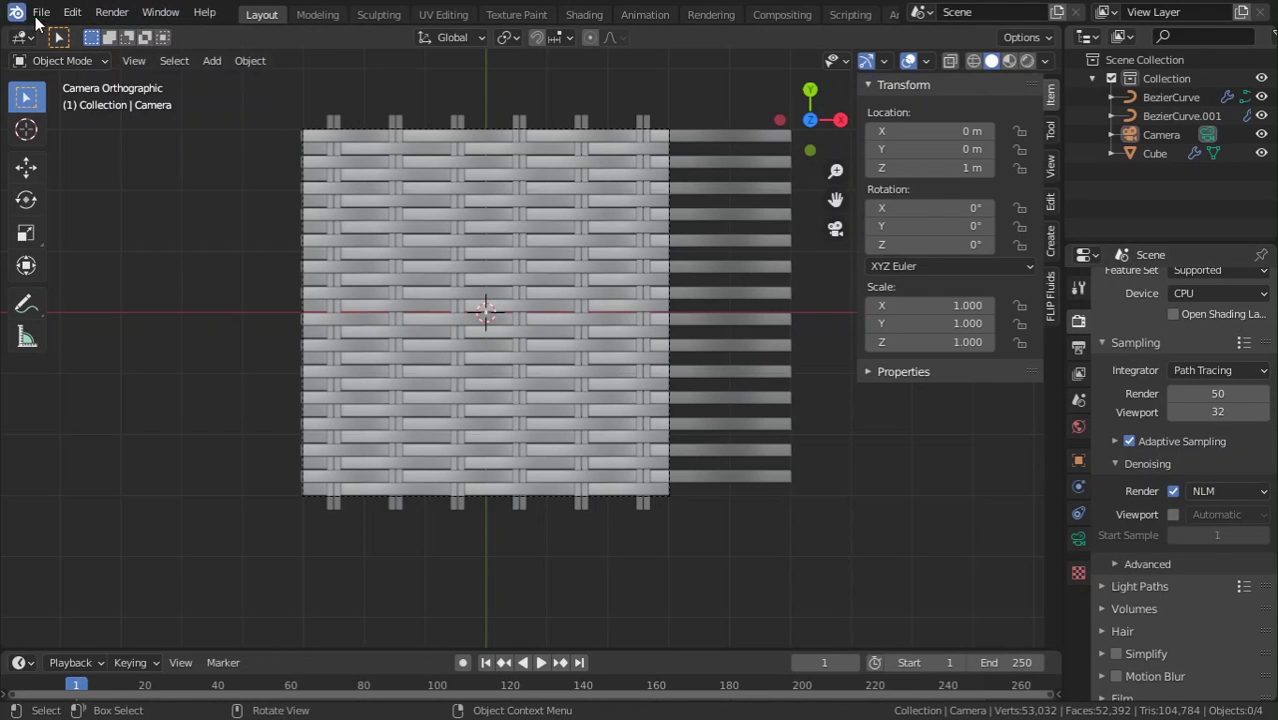
pyautogui.click(111, 12)
# Step: Render the camera view of the weave and alt+Tab between windows while tiles process
pyautogui.click(175, 35)
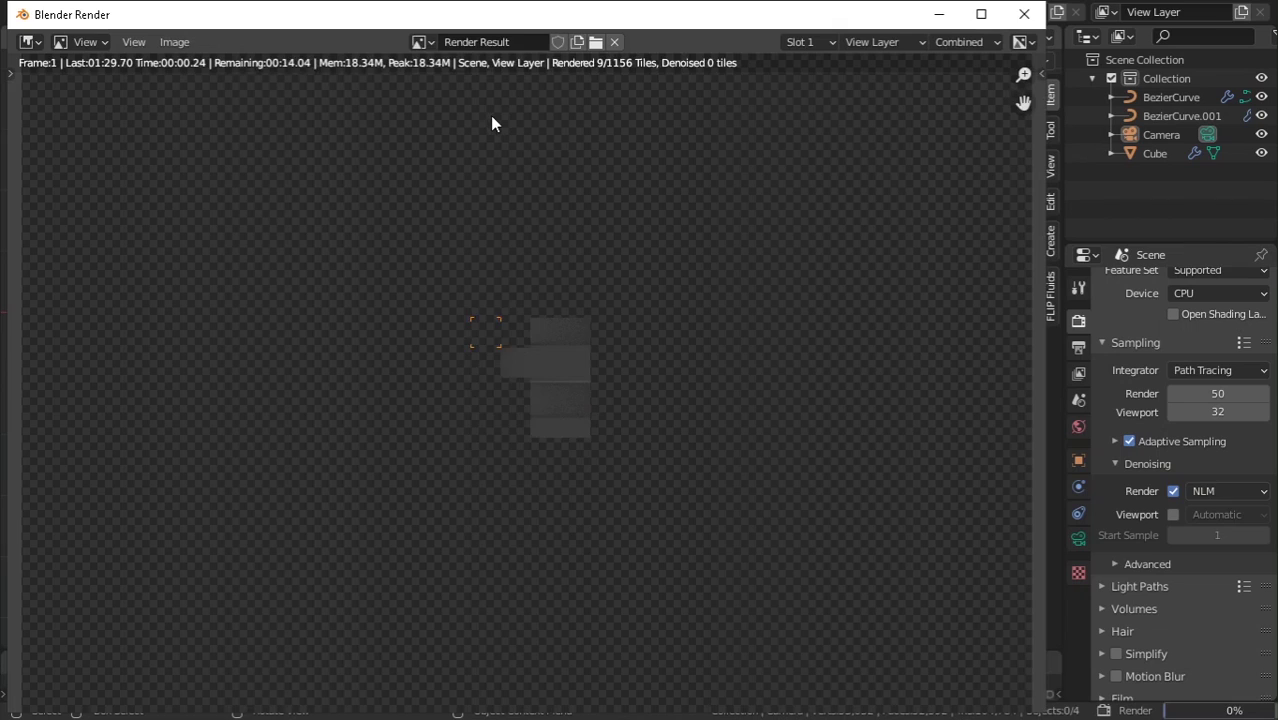
pyautogui.scroll(-3, 486, 118)
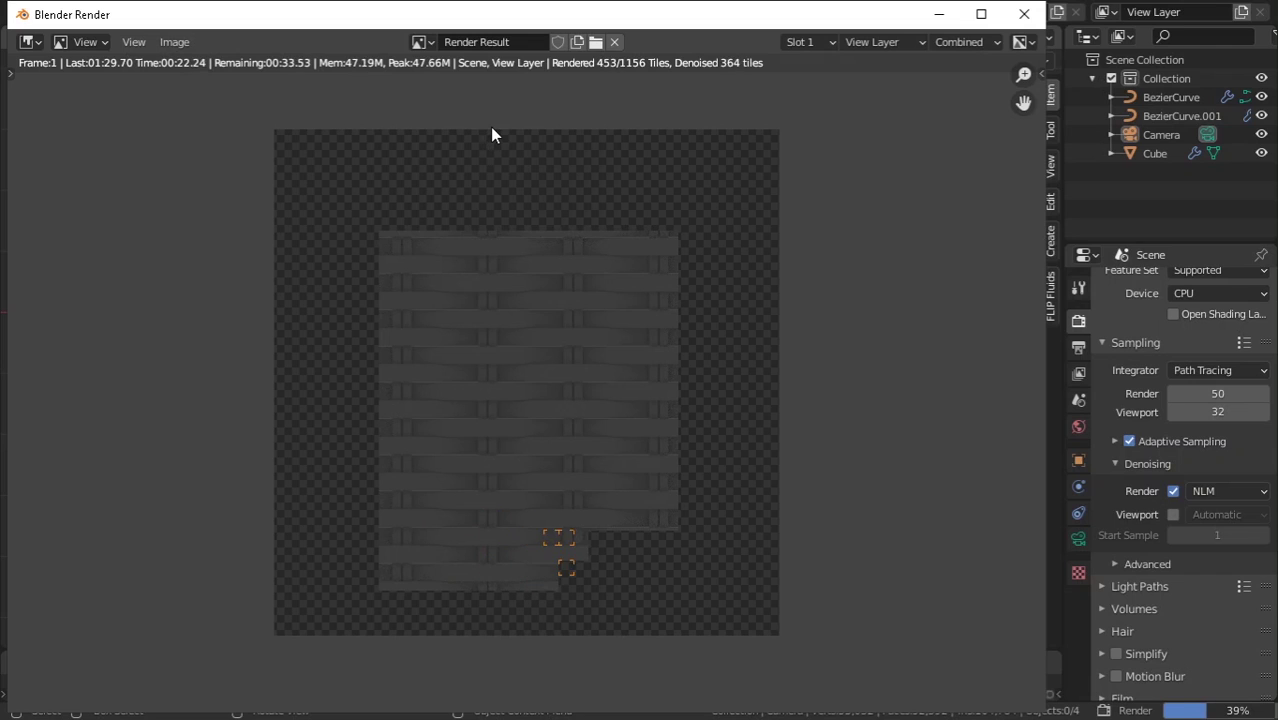
pyautogui.scroll(2, 540, 390)
pyautogui.scroll(-2, 549, 391)
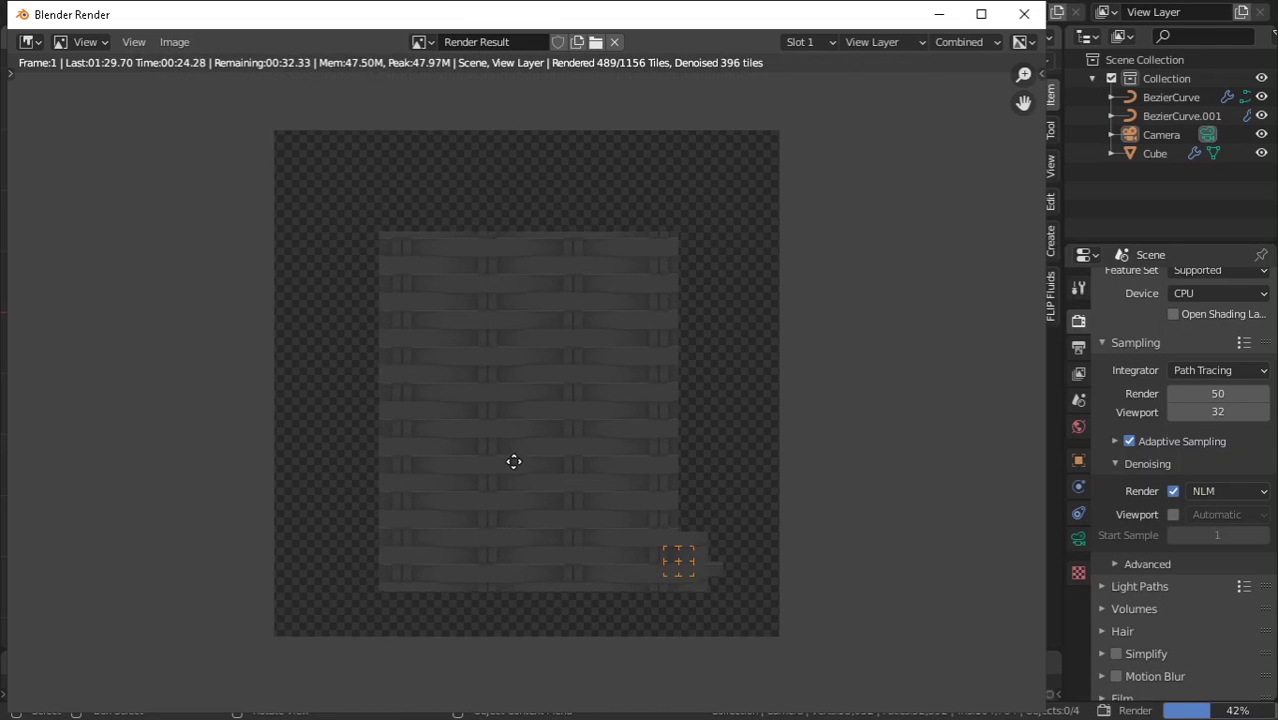
pyautogui.click(1079, 375)
pyautogui.scroll(-3, 1179, 393)
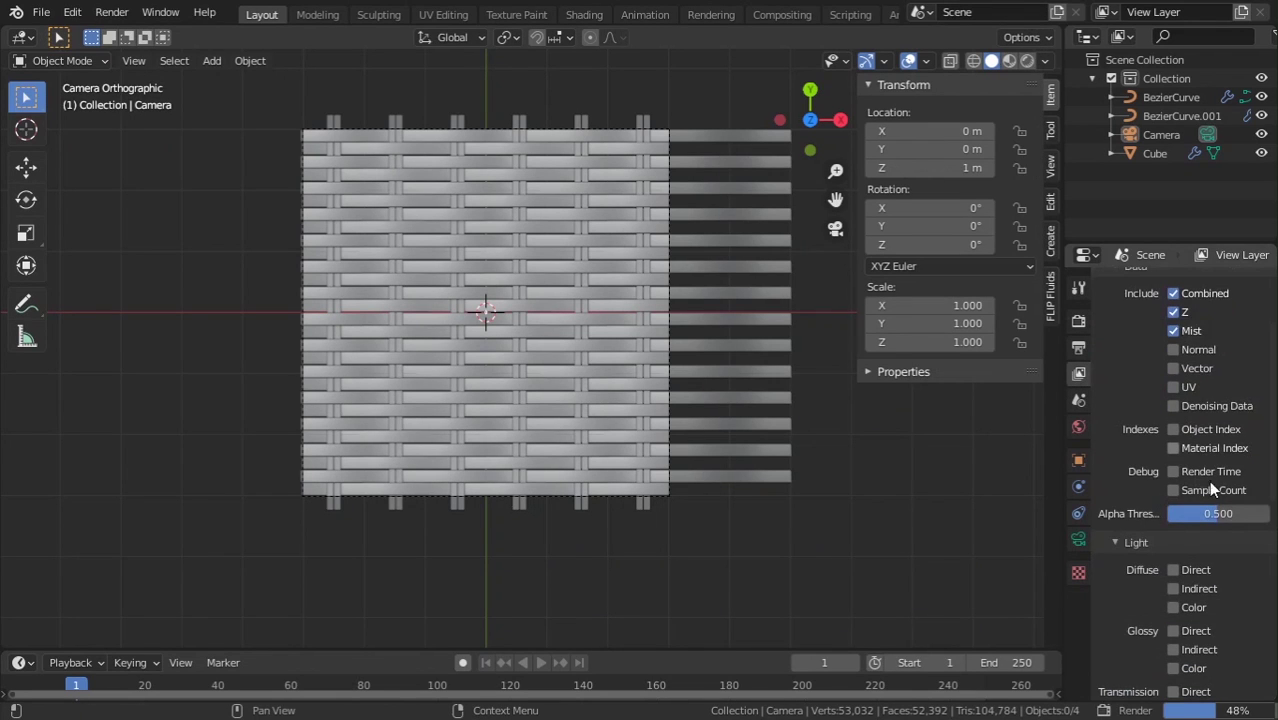
pyautogui.hotkey('alt', 'Tab')
pyautogui.hotkey('alt', 'Tab')
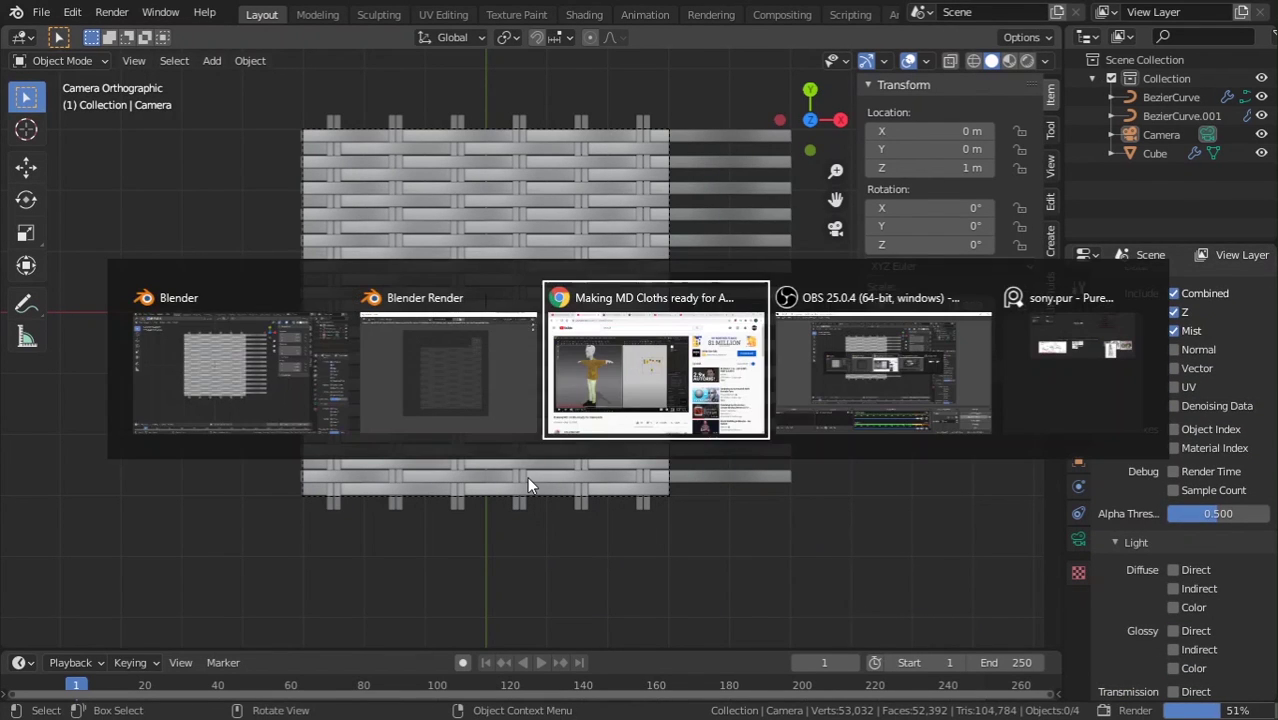
pyautogui.hotkey('alt', 'Tab')
pyautogui.hotkey('alt', 'Tab')
pyautogui.hotkey('alt', 'Tab')
pyautogui.hotkey('alt', 'Tab')
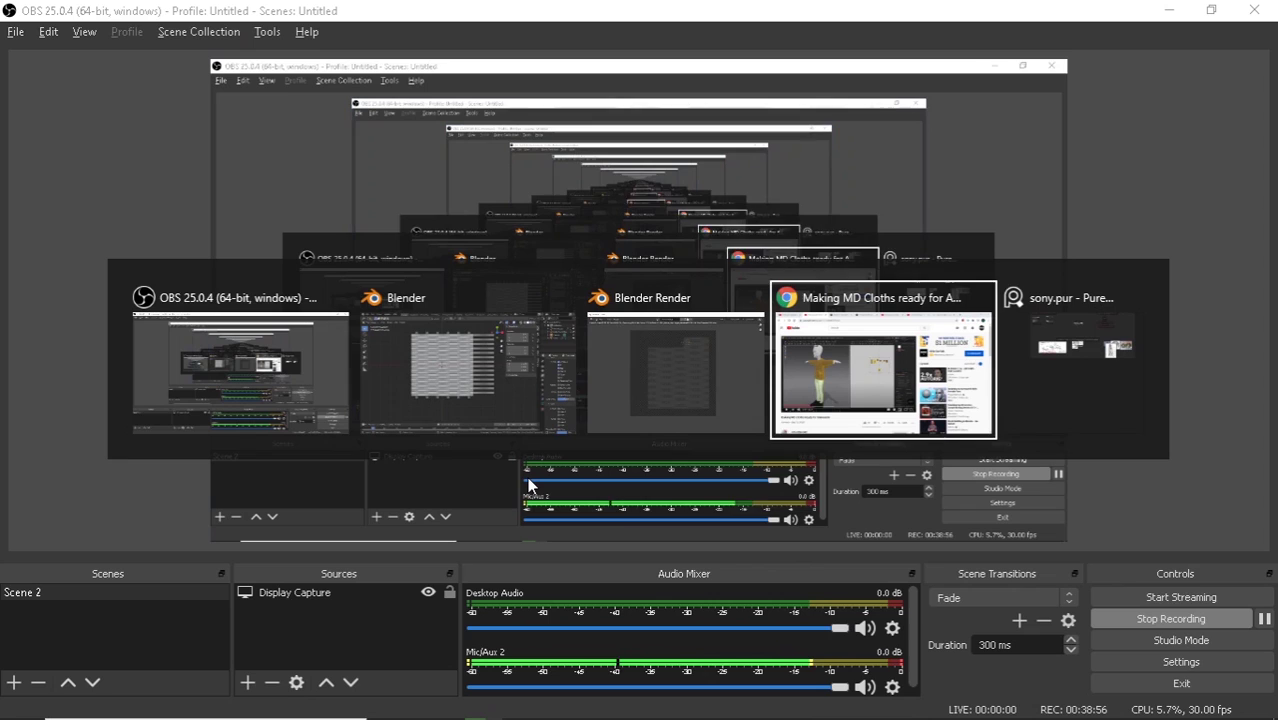
pyautogui.hotkey('alt', 'Tab')
pyautogui.hotkey('alt', 'Tab')
pyautogui.hotkey('alt', 'Tab')
pyautogui.hotkey('alt', 'Tab')
pyautogui.hotkey('alt', 'Tab')
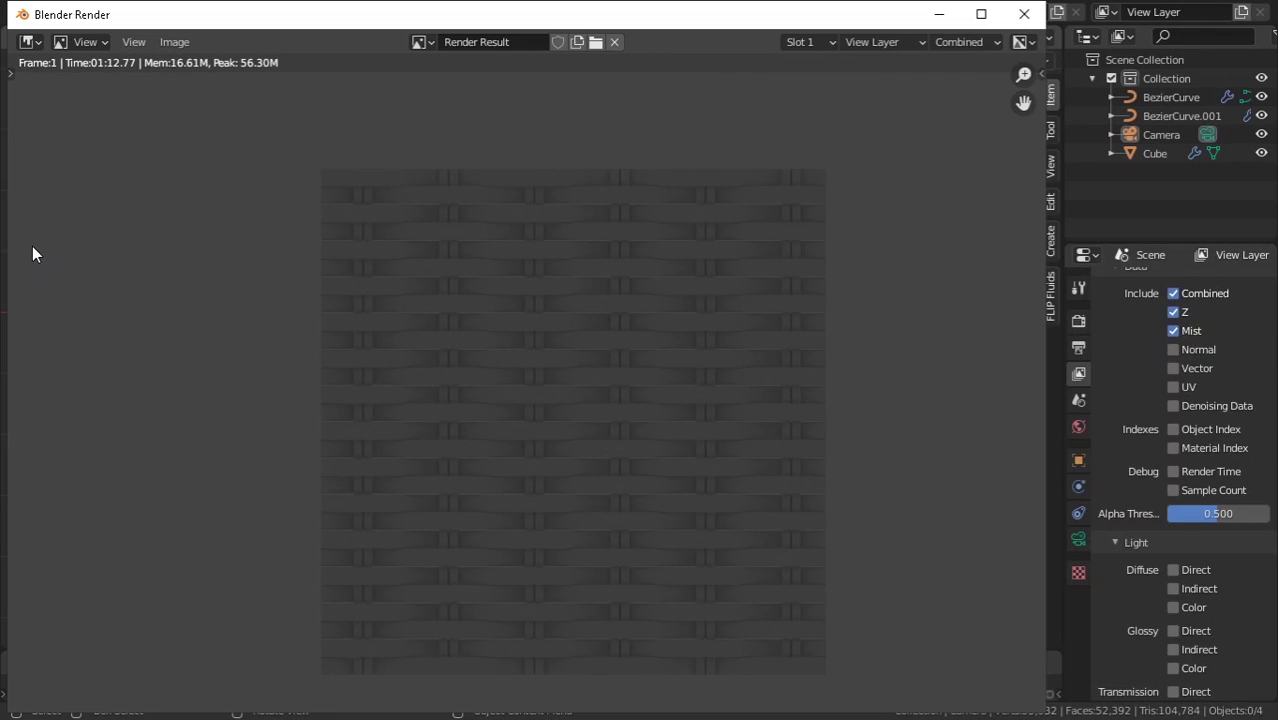
# Step: Switch the render view from Combined to the Mist pass
pyautogui.moveTo(385, 421); pyautogui.dragTo(339, 405, button='middle')
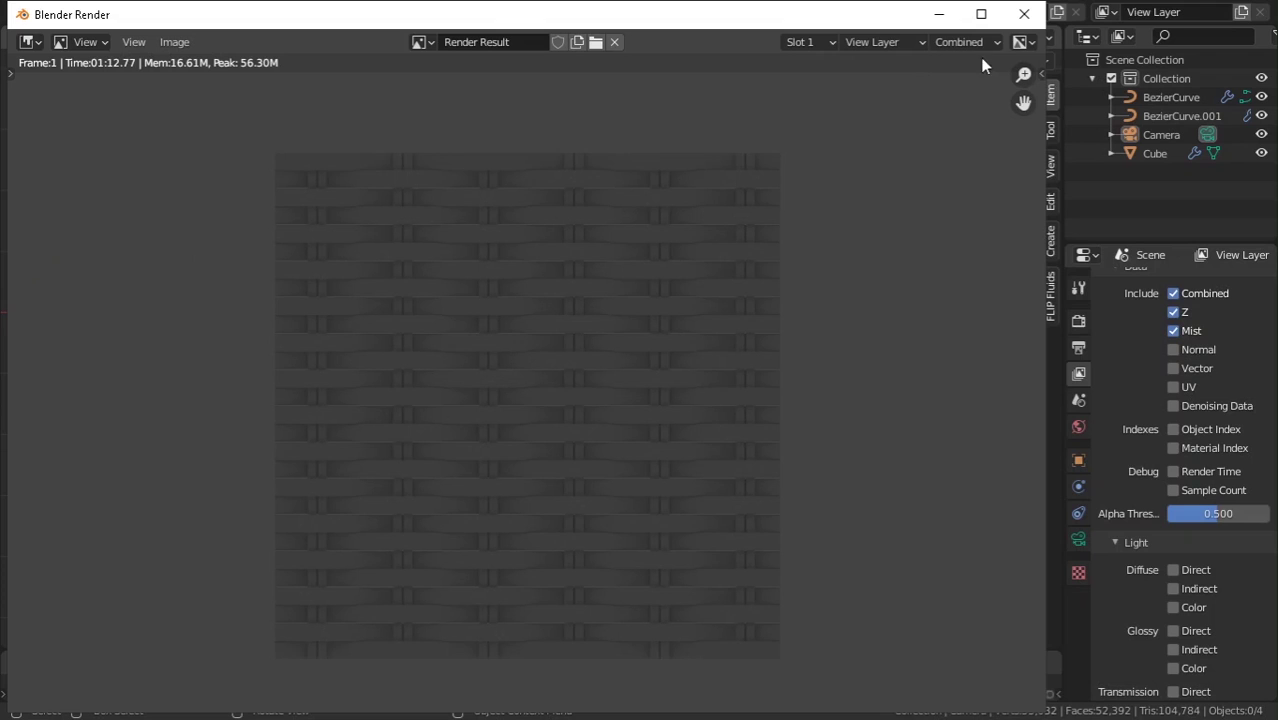
pyautogui.click(964, 42)
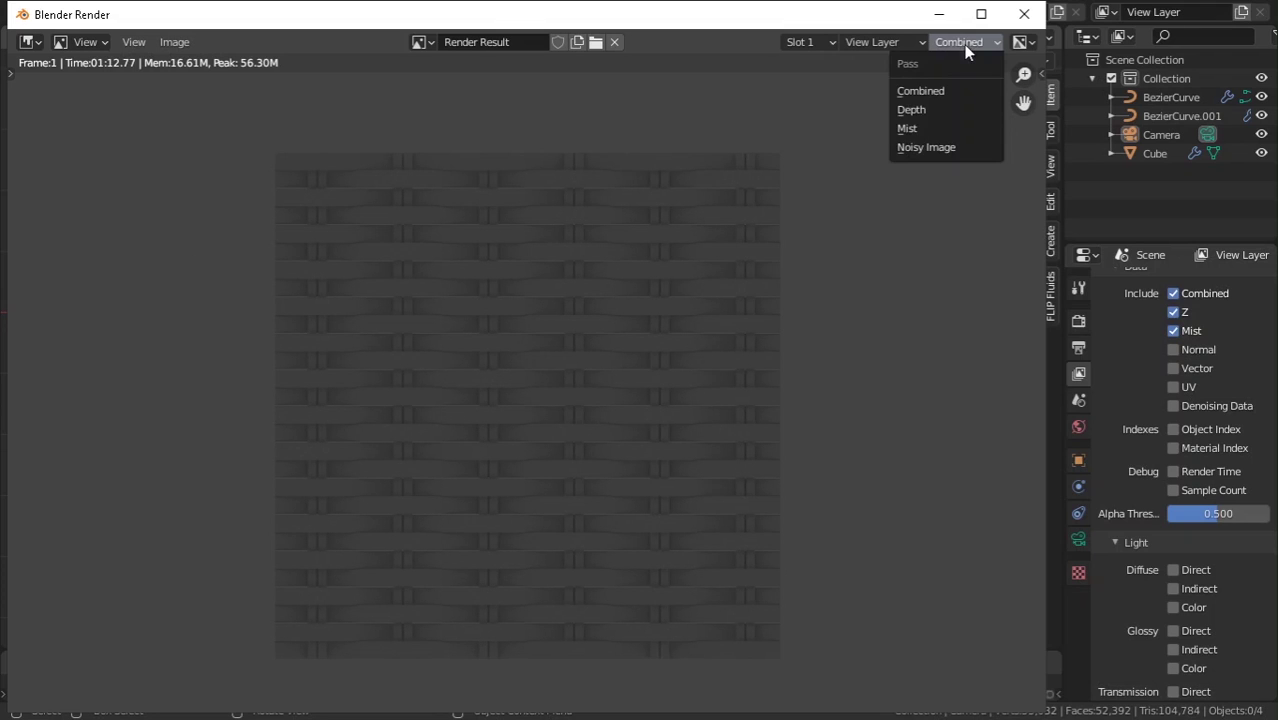
pyautogui.click(931, 127)
pyautogui.scroll(-3, 678, 450)
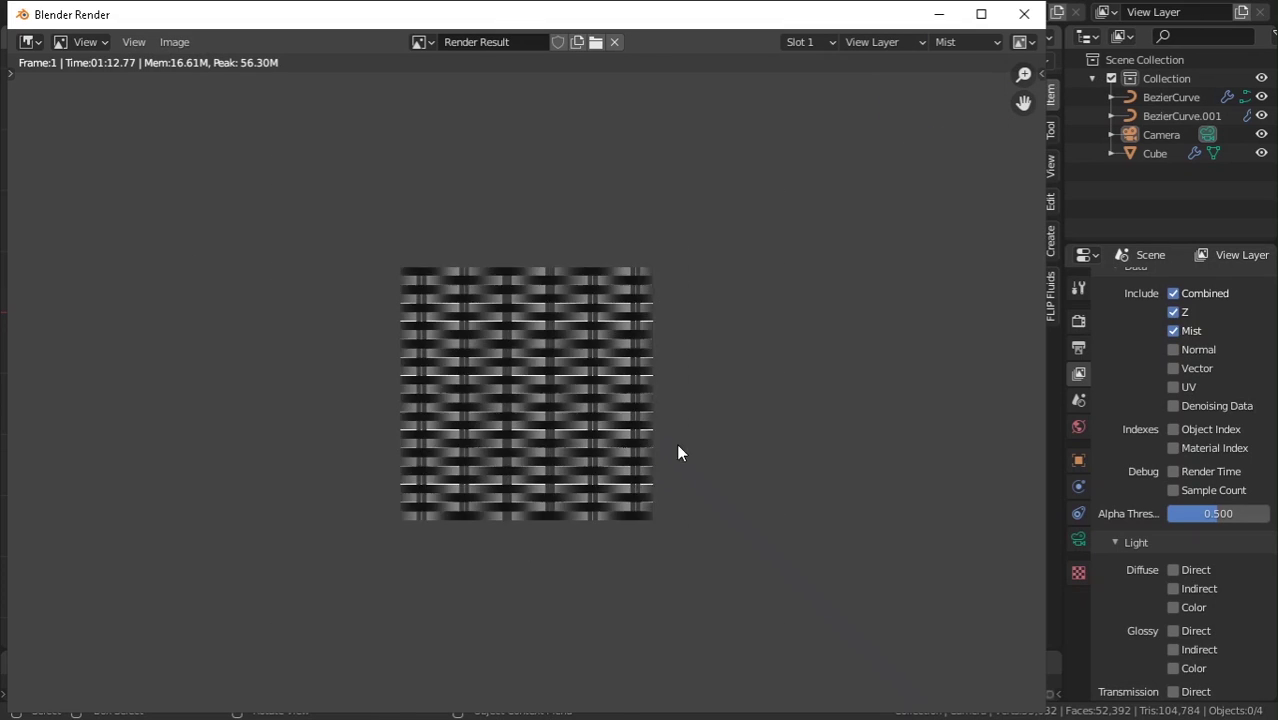
# Step: Zoom in on the grayscale mist render to inspect the weave
pyautogui.scroll(4, 695, 422)
pyautogui.scroll(-2, 620, 358)
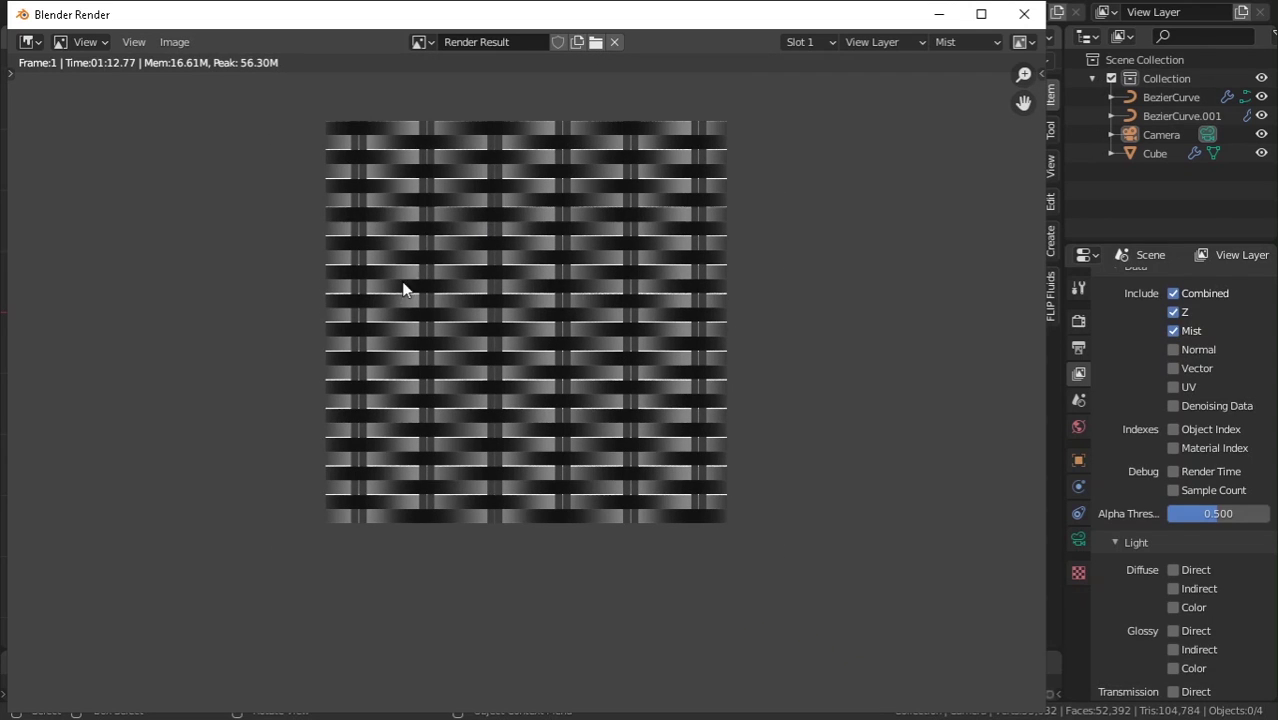
pyautogui.scroll(3, 437, 302)
pyautogui.moveTo(473, 365); pyautogui.dragTo(560, 335, button='middle')
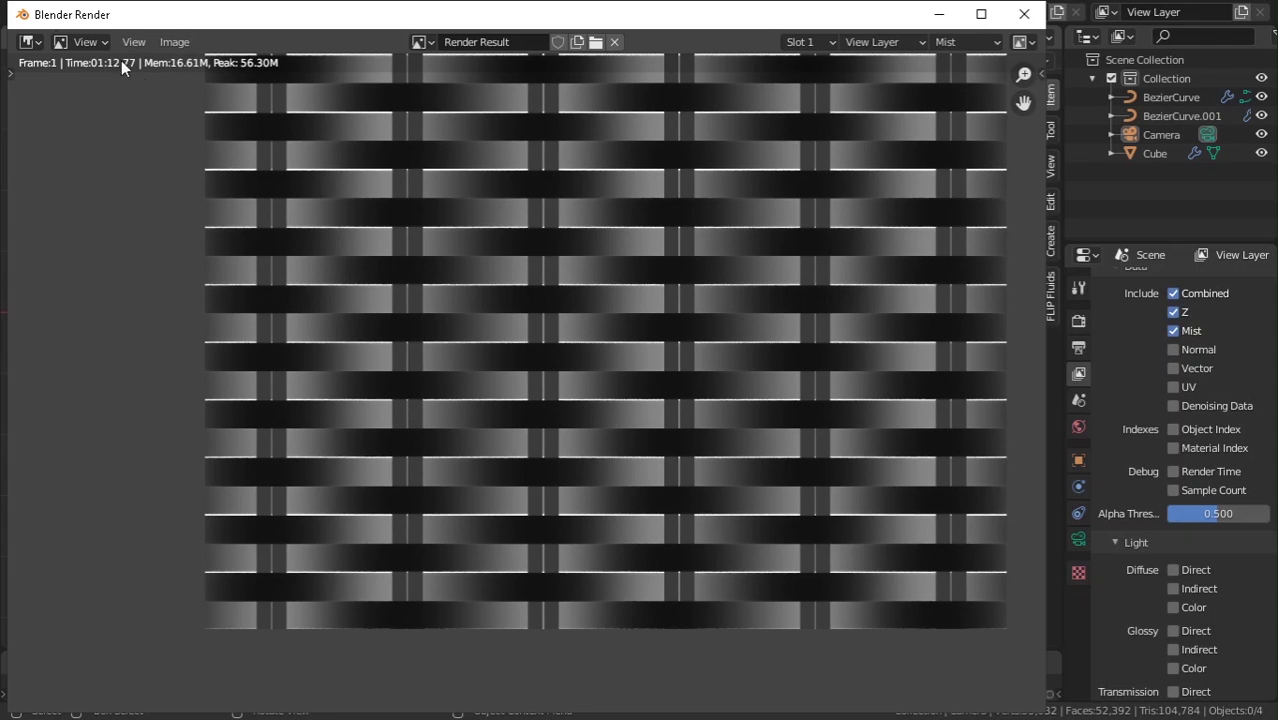
pyautogui.click(32, 42)
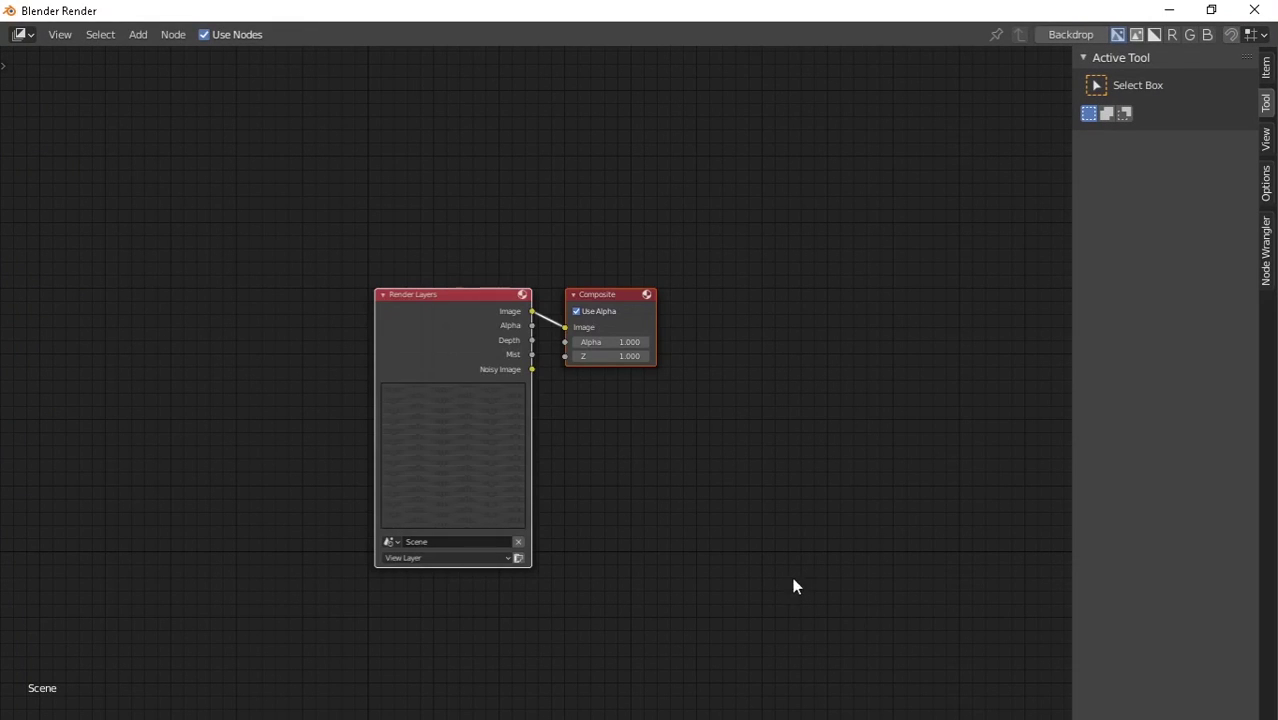
# Step: Move Render Layers left and Composite right in the compositor, and enable Backdrop
pyautogui.moveTo(401, 318); pyautogui.dragTo(29, 350)
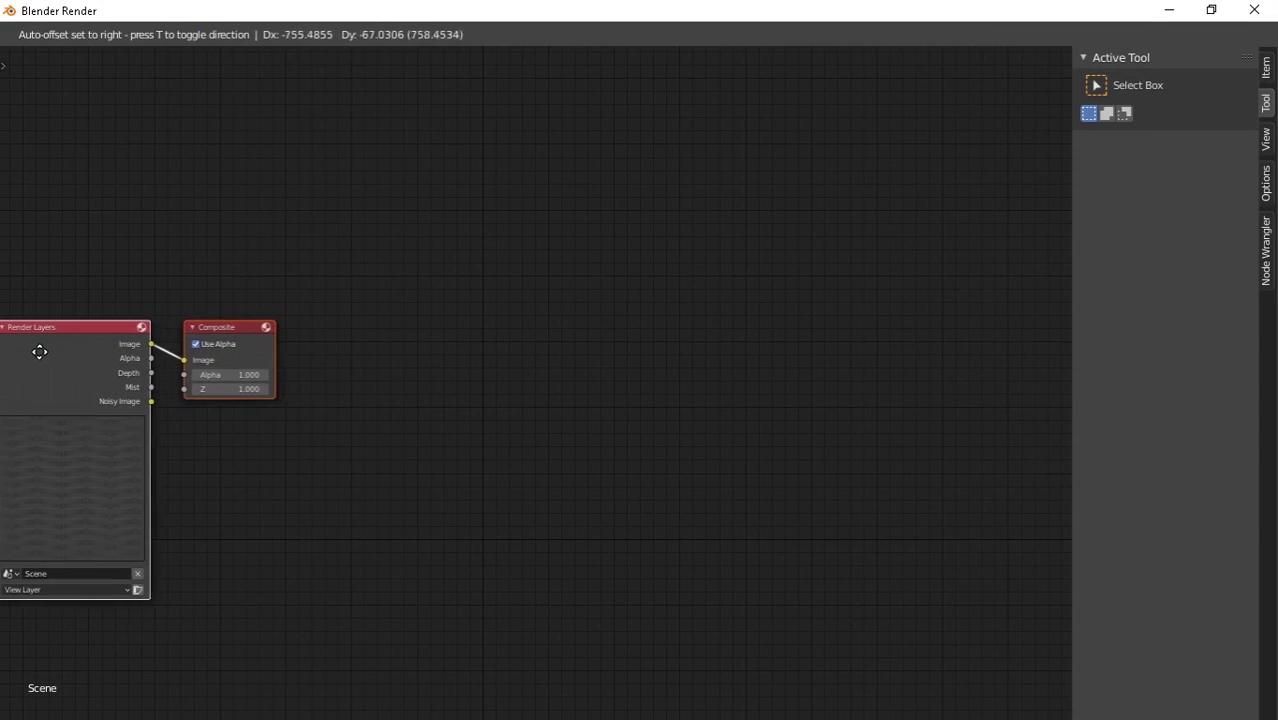
pyautogui.moveTo(205, 446); pyautogui.dragTo(452, 379, button='middle')
pyautogui.moveTo(533, 275); pyautogui.dragTo(780, 287)
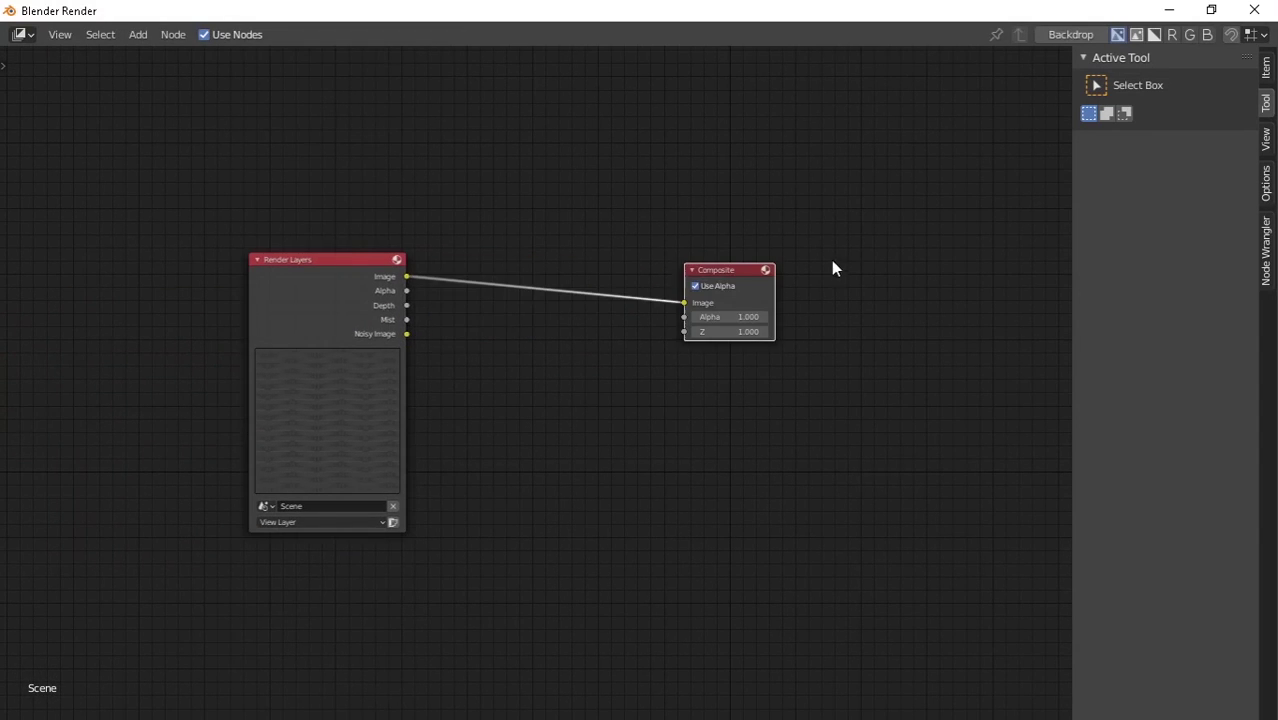
pyautogui.moveTo(619, 400); pyautogui.dragTo(719, 397, button='middle')
pyautogui.moveTo(400, 314); pyautogui.dragTo(270, 424)
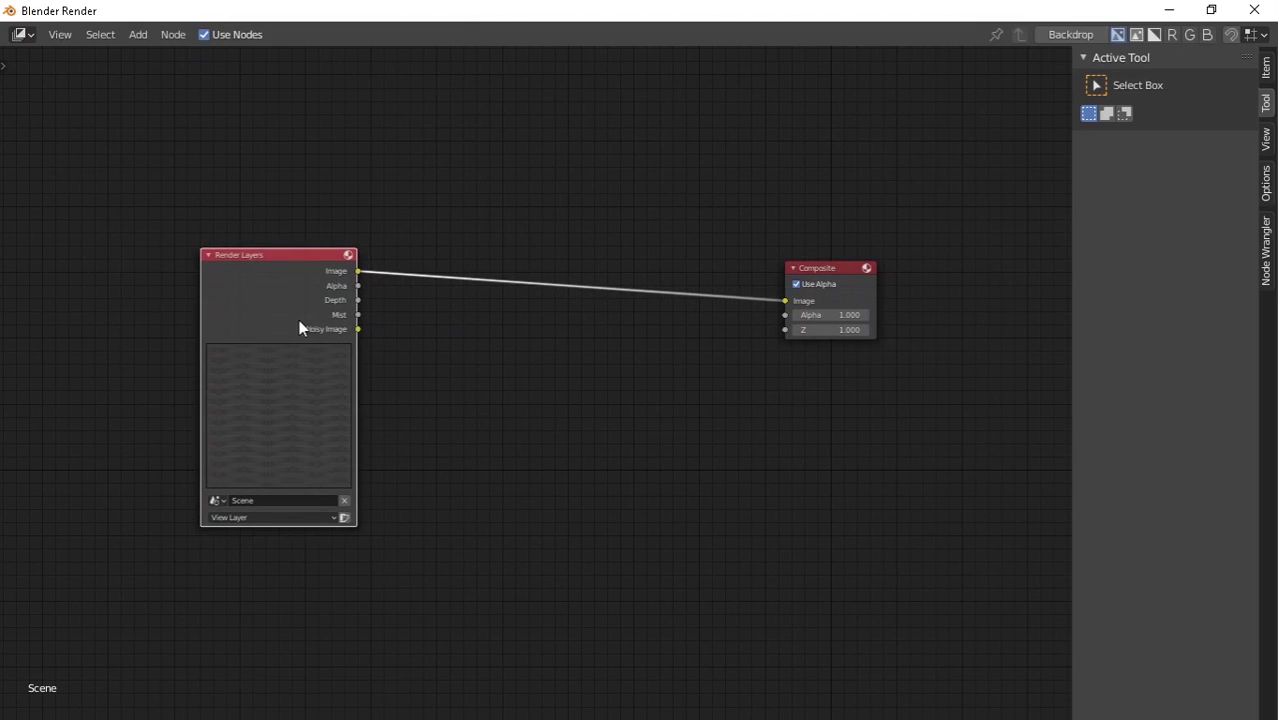
pyautogui.moveTo(289, 427); pyautogui.dragTo(318, 447, button='middle')
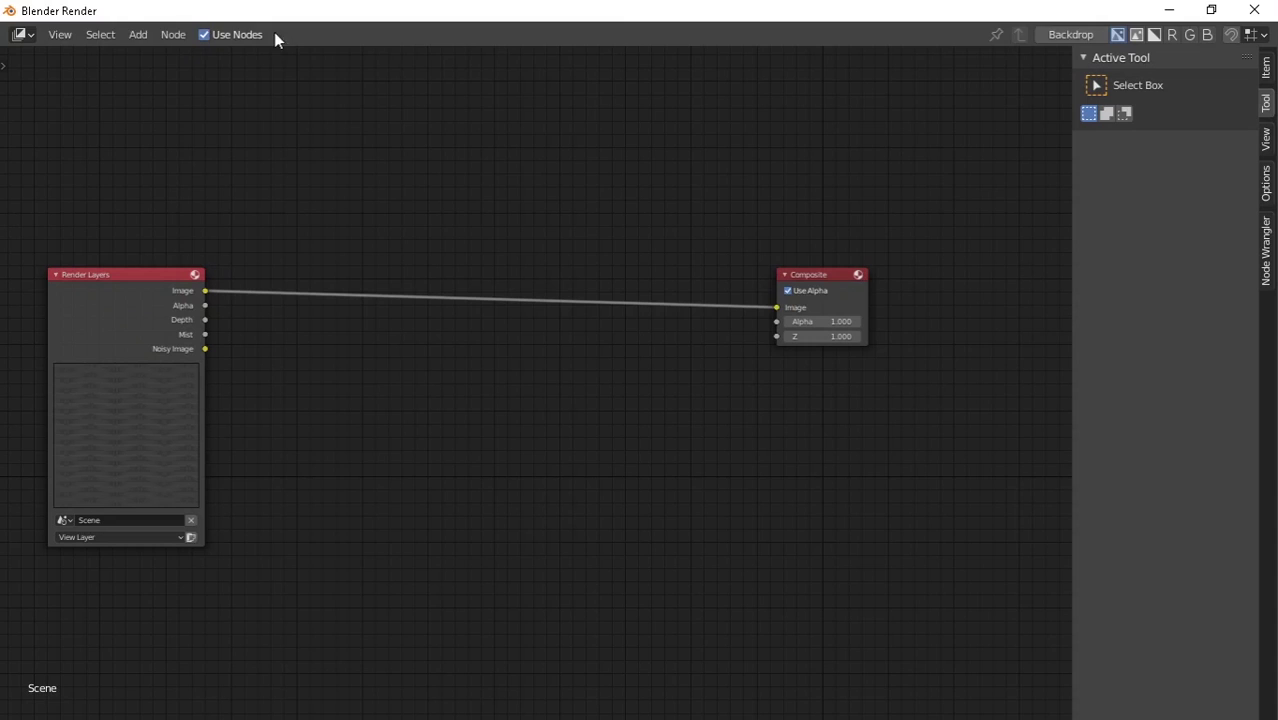
pyautogui.click(1067, 34)
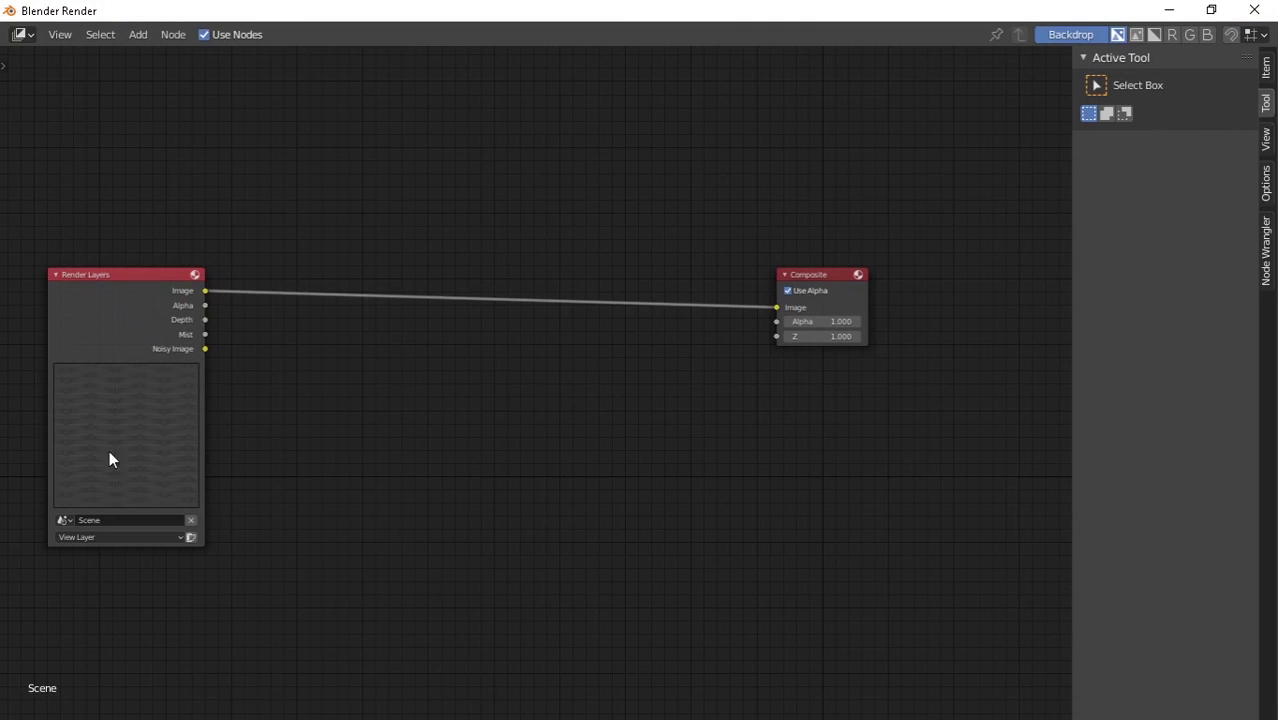
# Step: Add a Viewer node from Render Layers and place it above Composite
pyautogui.keyDown('ctrl'); pyautogui.keyDown('shift'); pyautogui.click(126, 291); pyautogui.keyUp('shift'); pyautogui.keyUp('ctrl')
pyautogui.scroll(-1, 646, 311)
pyautogui.scroll(-1, 648, 320)
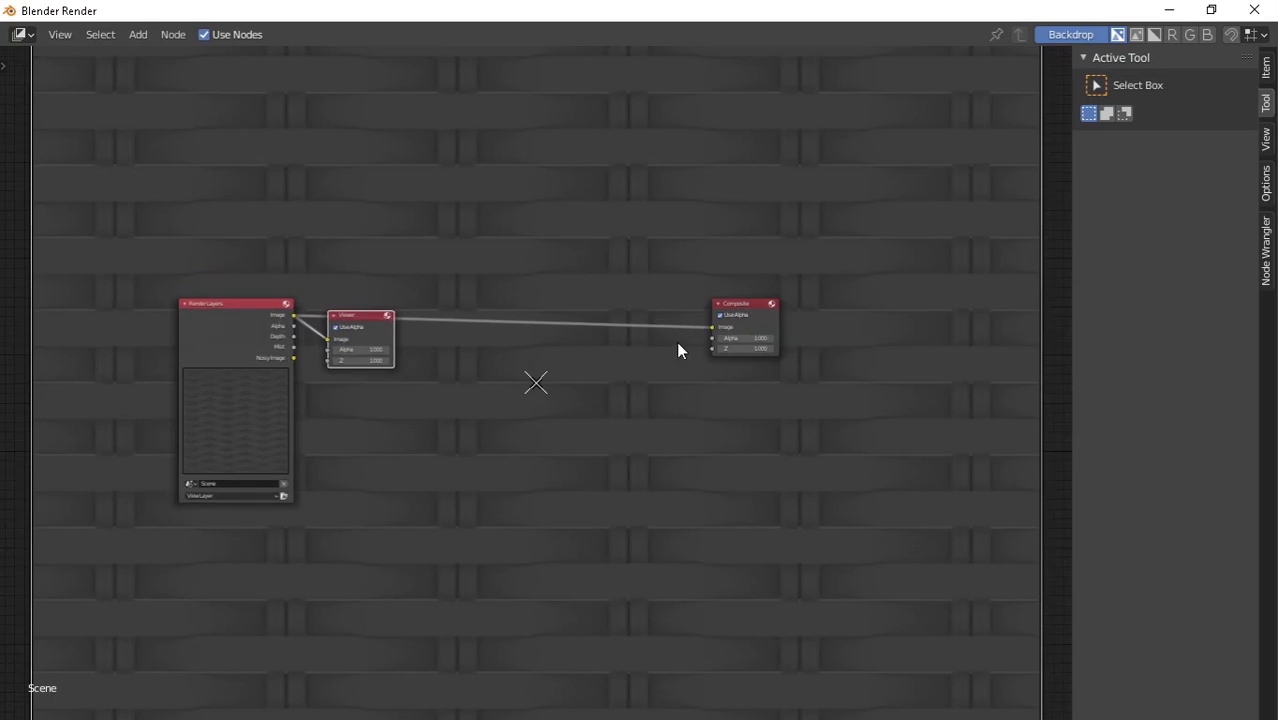
pyautogui.scroll(-1, 676, 345)
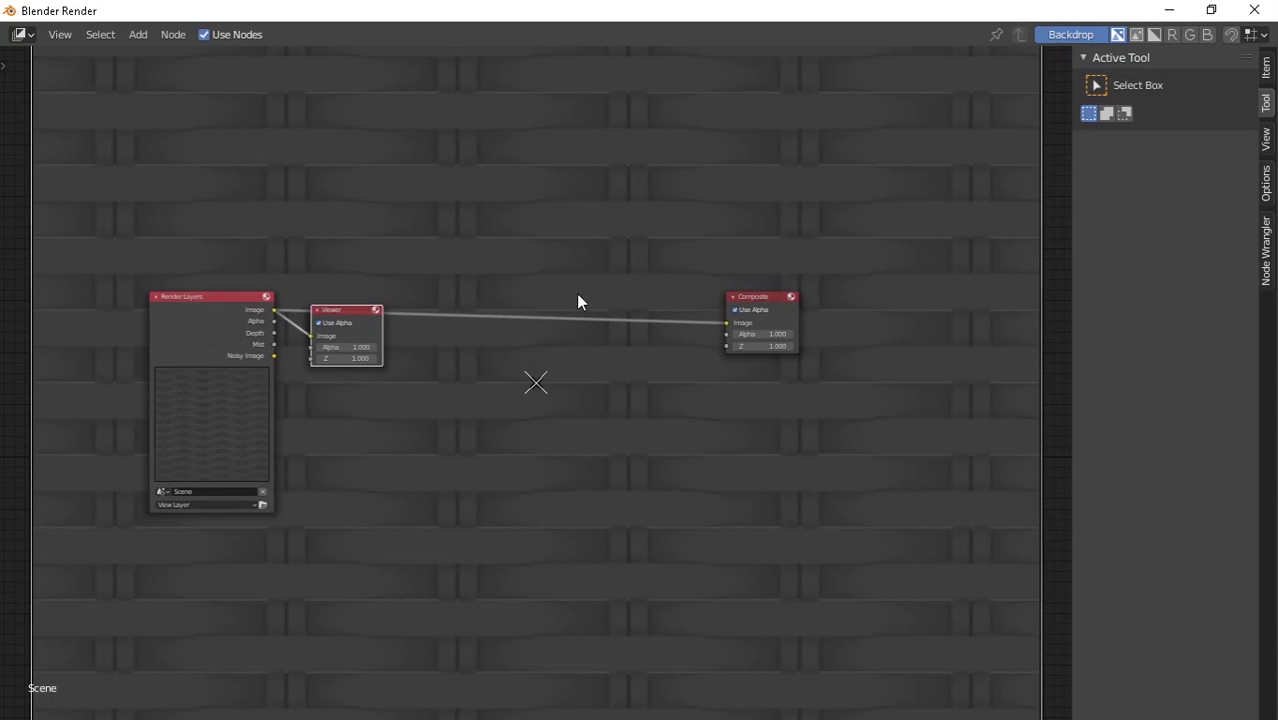
pyautogui.moveTo(340, 316); pyautogui.dragTo(765, 225)
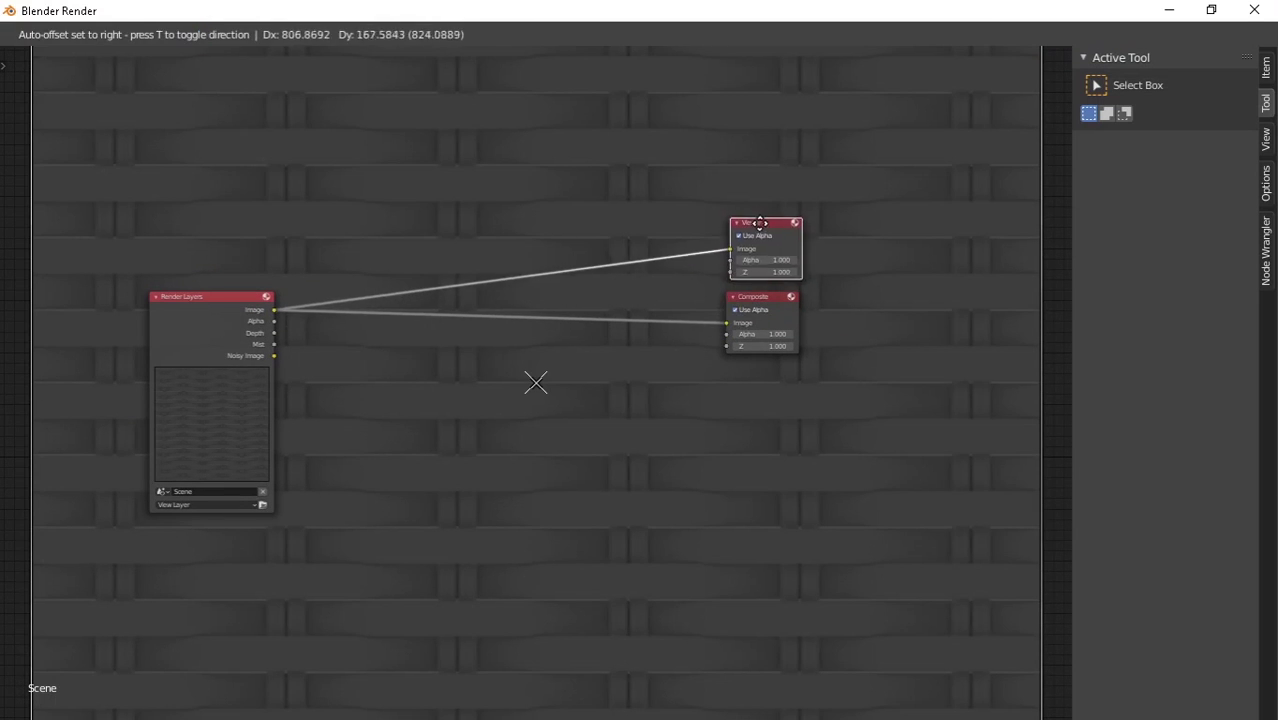
pyautogui.scroll(2, 765, 225)
pyautogui.moveTo(839, 182); pyautogui.dragTo(719, 240, button='middle')
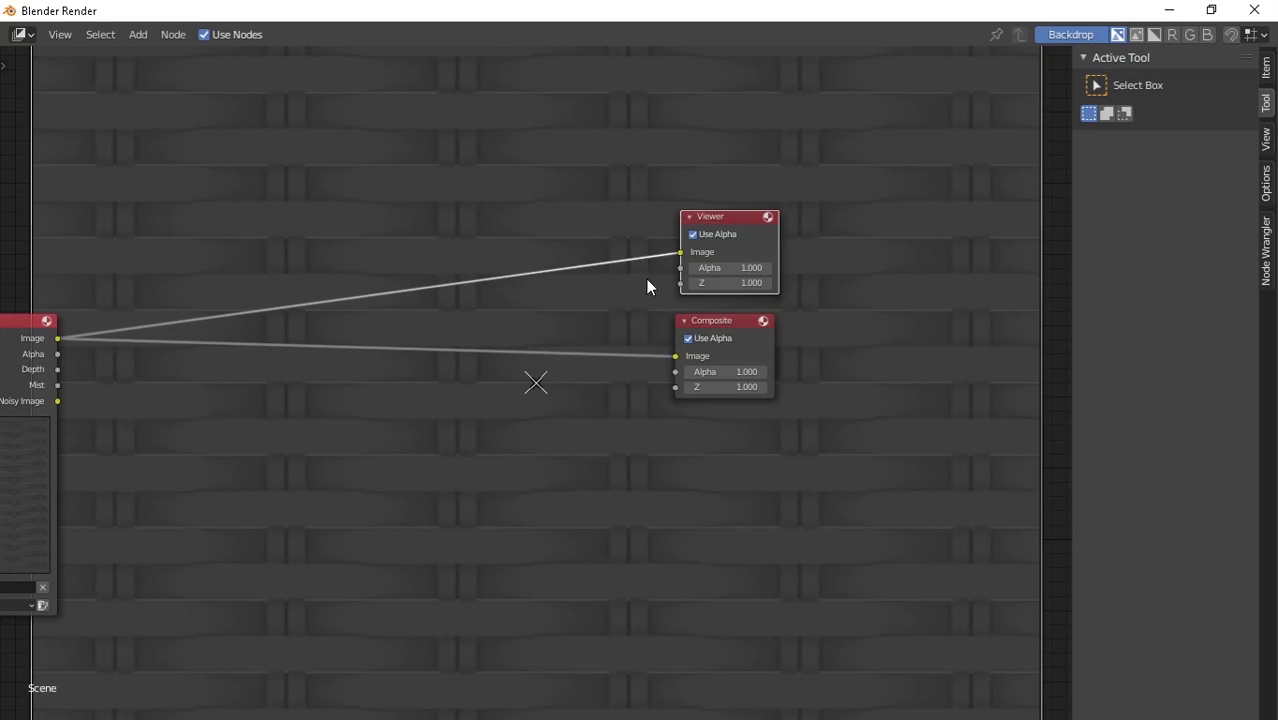
# Step: Join the Viewer and Composite image links through a single reroute point
pyautogui.keyDown('ctrl'); pyautogui.moveTo(535, 250); pyautogui.dragTo(518, 383, button='right'); pyautogui.keyUp('ctrl')
pyautogui.hotkey('ctrl', 'z')
pyautogui.keyDown('shift'); pyautogui.moveTo(560, 445); pyautogui.dragTo(561, 447, button='right'); pyautogui.keyUp('shift')
pyautogui.moveTo(552, 316); pyautogui.dragTo(586, 318)
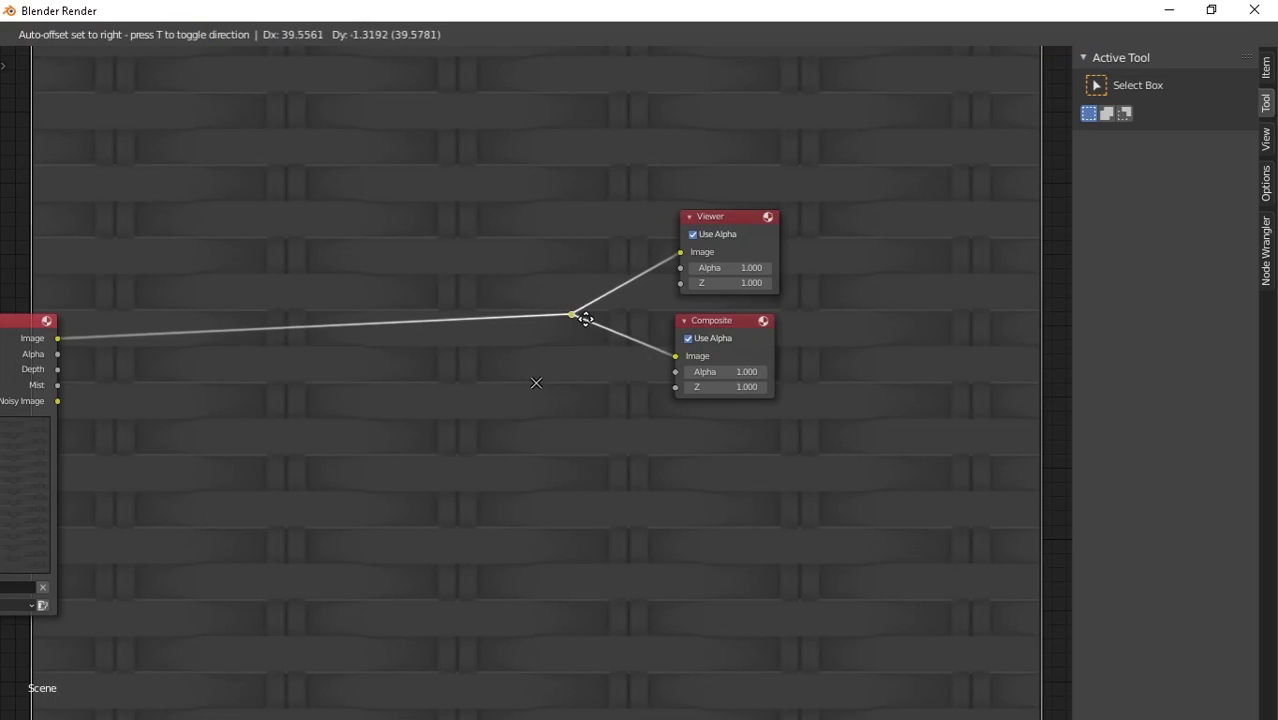
pyautogui.scroll(-2, 530, 390)
pyautogui.press('Home')
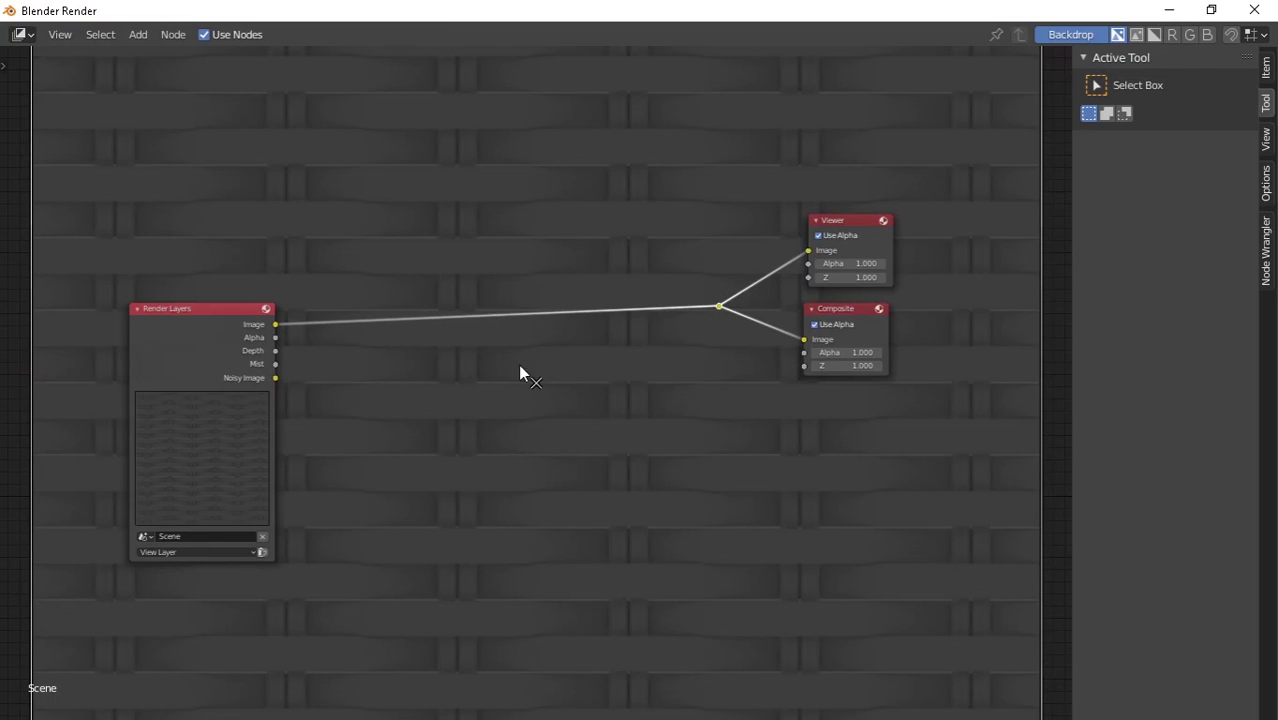
pyautogui.keyDown('shift'); pyautogui.moveTo(560, 404); pyautogui.dragTo(556, 400, button='right'); pyautogui.keyUp('shift')
pyautogui.hotkey('ctrl', 'z')
pyautogui.moveTo(605, 340); pyautogui.dragTo(575, 352, button='middle')
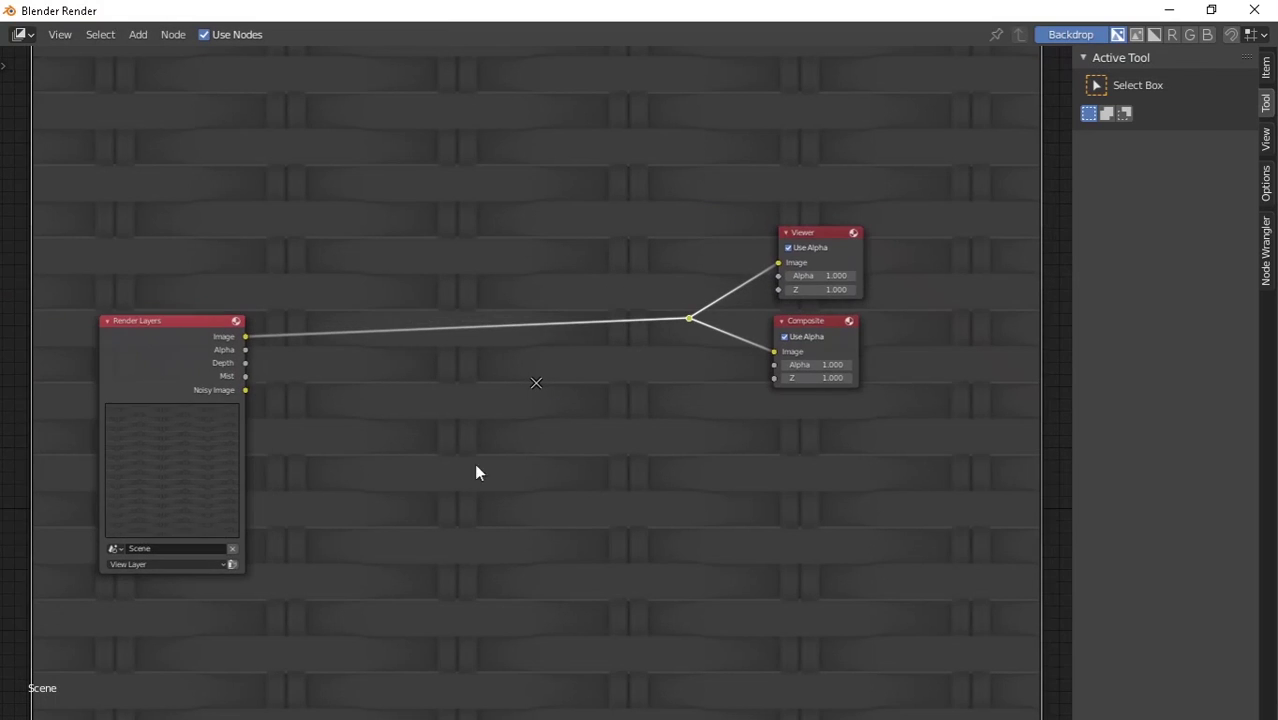
pyautogui.moveTo(201, 355)
pyautogui.mouseDown()
pyautogui.moveTo(209, 323)
pyautogui.moveTo(686, 318)
pyautogui.mouseUp()
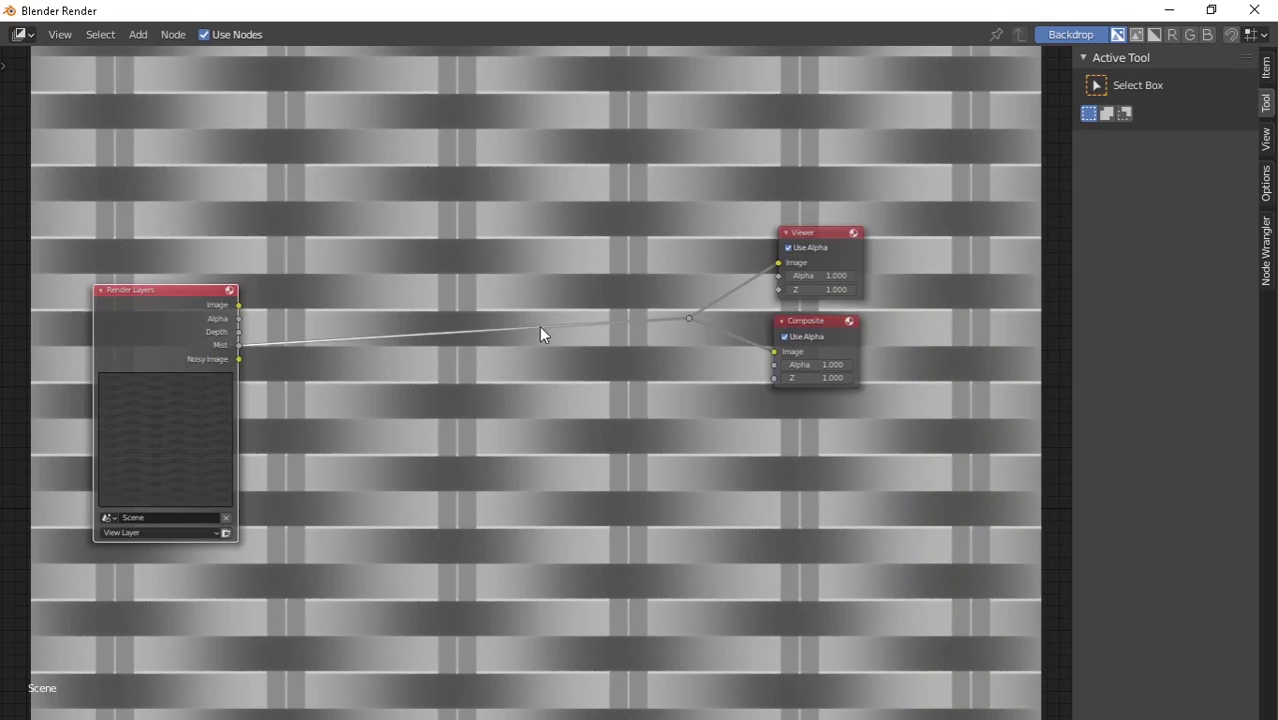
# Step: Connect the Mist pass to the reroute and shrink the backdrop preview
pyautogui.moveTo(539, 333); pyautogui.dragTo(531, 330, button='middle')
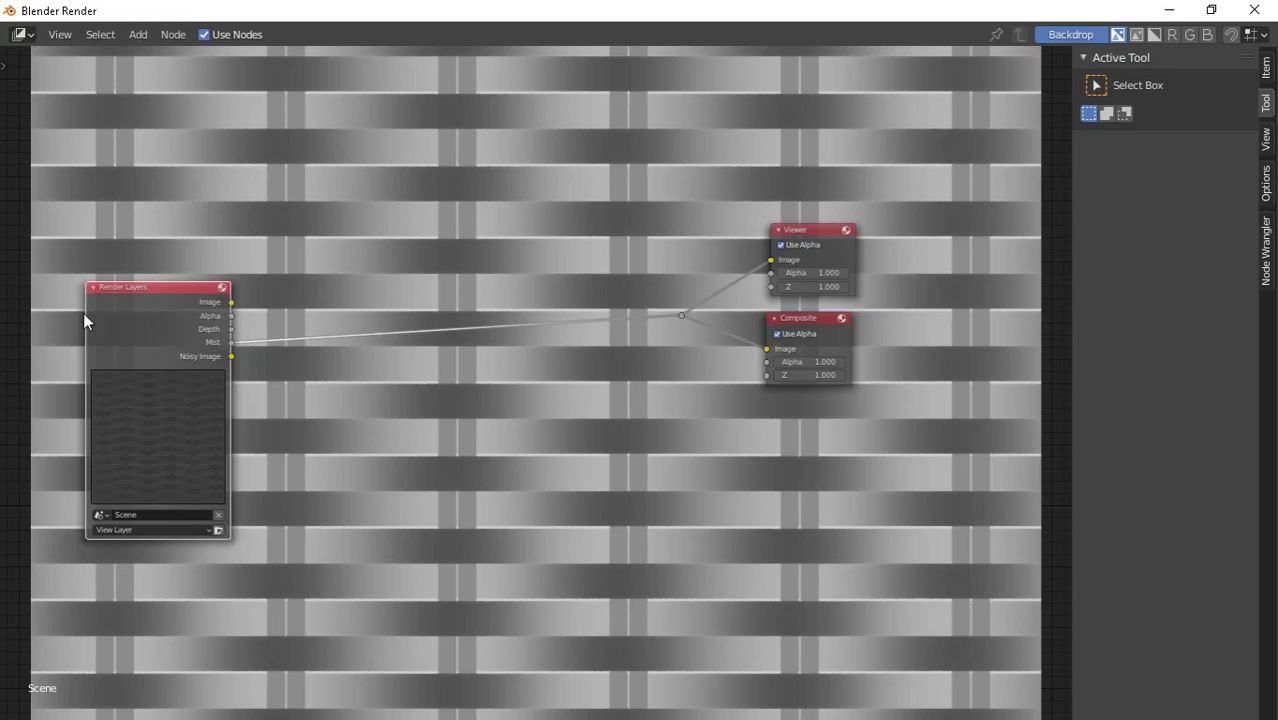
pyautogui.moveTo(148, 317); pyautogui.dragTo(87, 223)
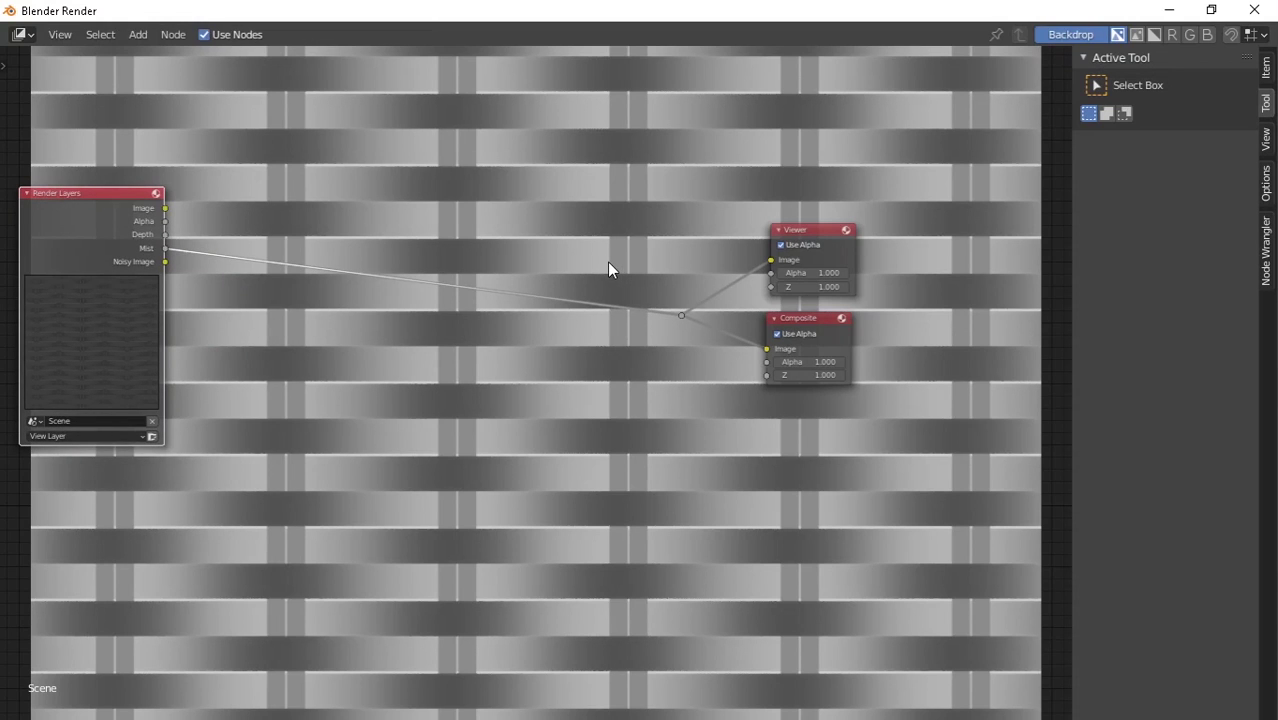
pyautogui.press('v')
pyautogui.press('v')
pyautogui.press('v')
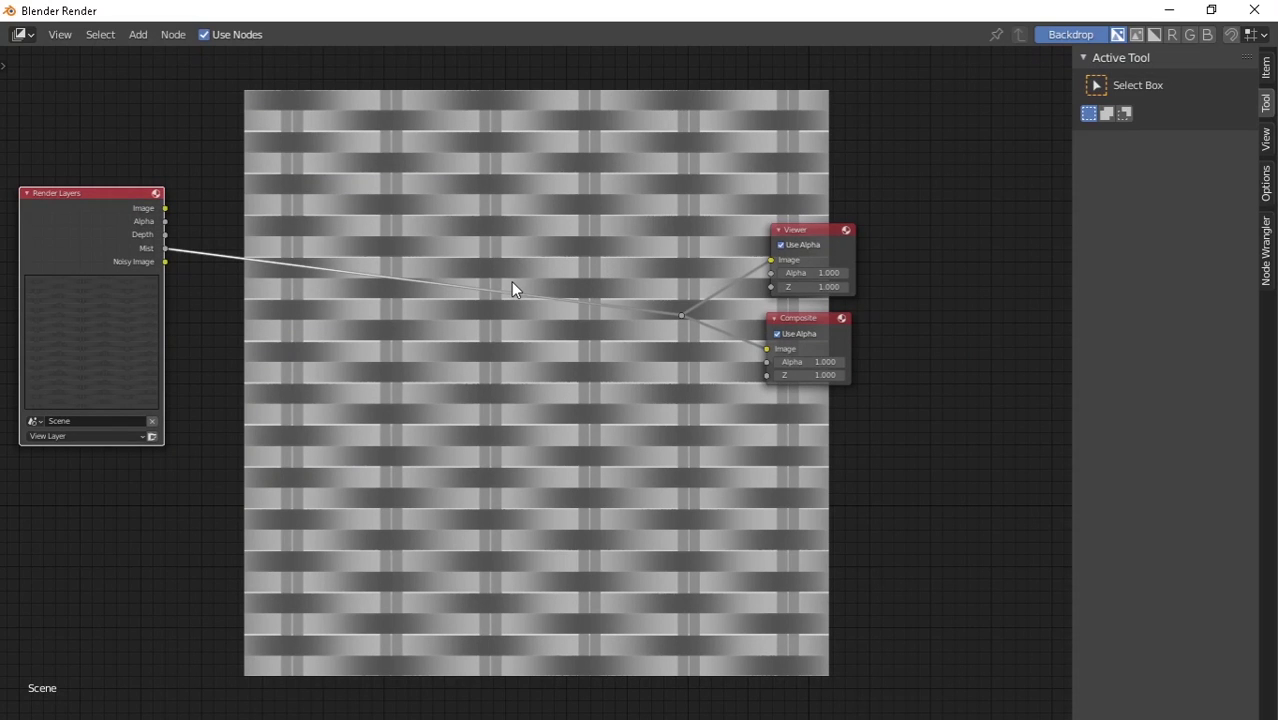
pyautogui.hotkey('alt', 'v')
pyautogui.press('v')
pyautogui.scroll(3, 510, 298)
pyautogui.moveTo(202, 282); pyautogui.dragTo(294, 202, button='middle')
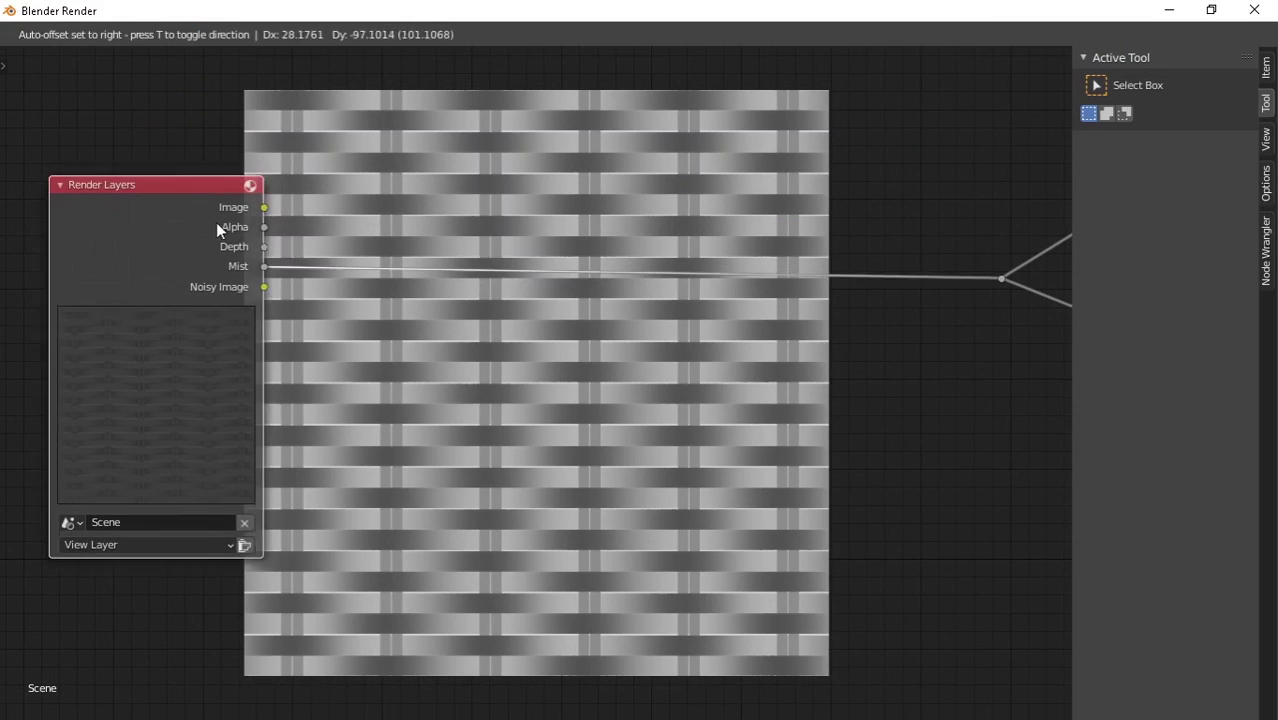
pyautogui.moveTo(262, 314); pyautogui.dragTo(204, 306, button='middle')
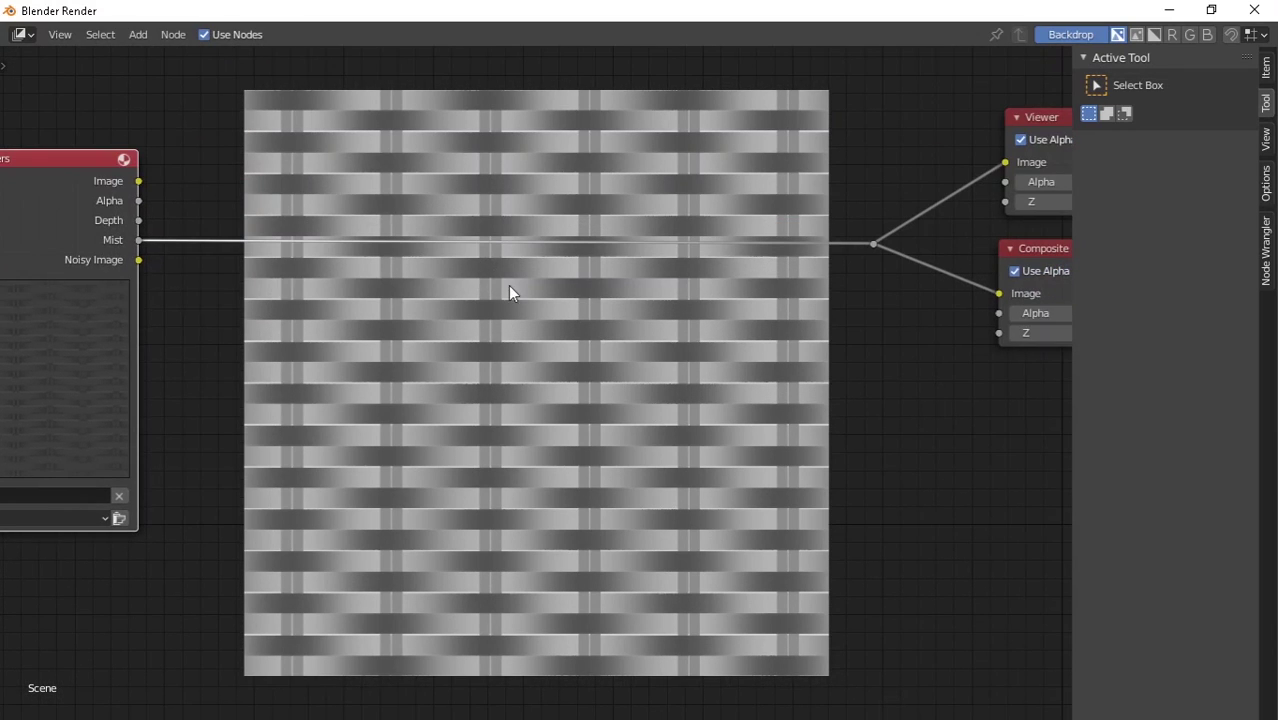
# Step: Insert an Invert node on the Mist link, placed further left
pyautogui.hotkey('shift', 'a')
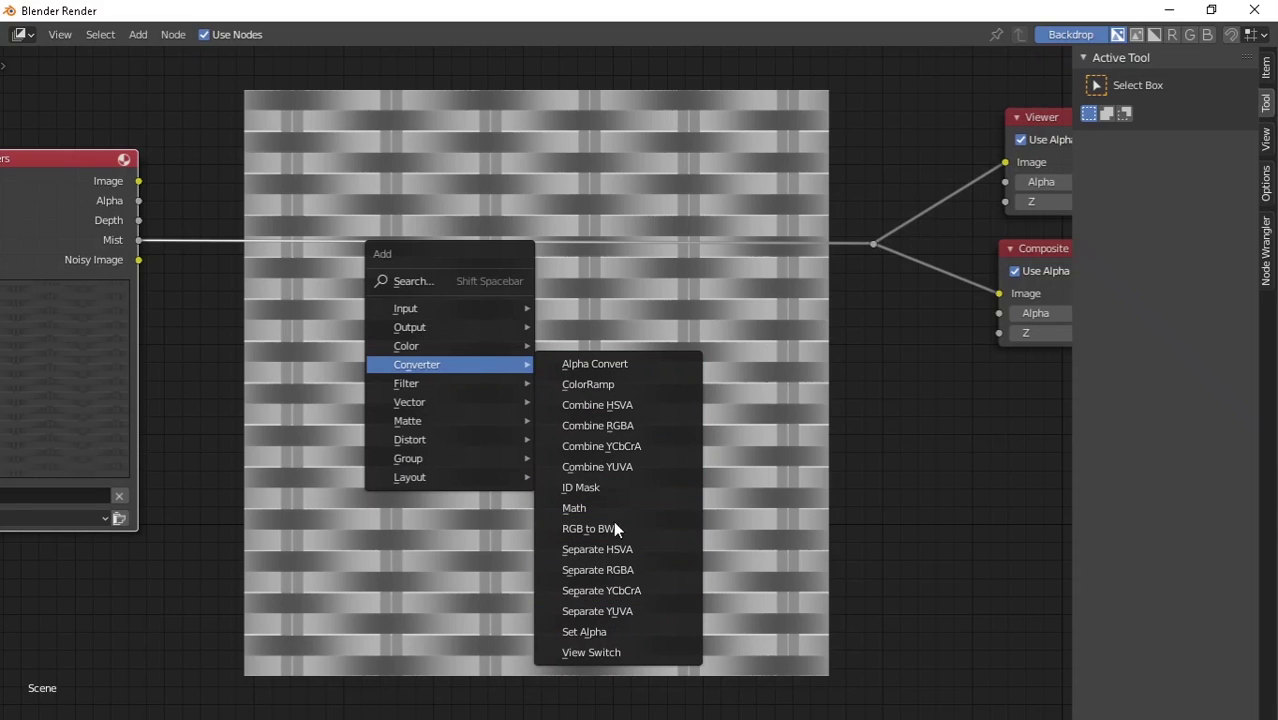
pyautogui.click(425, 279)
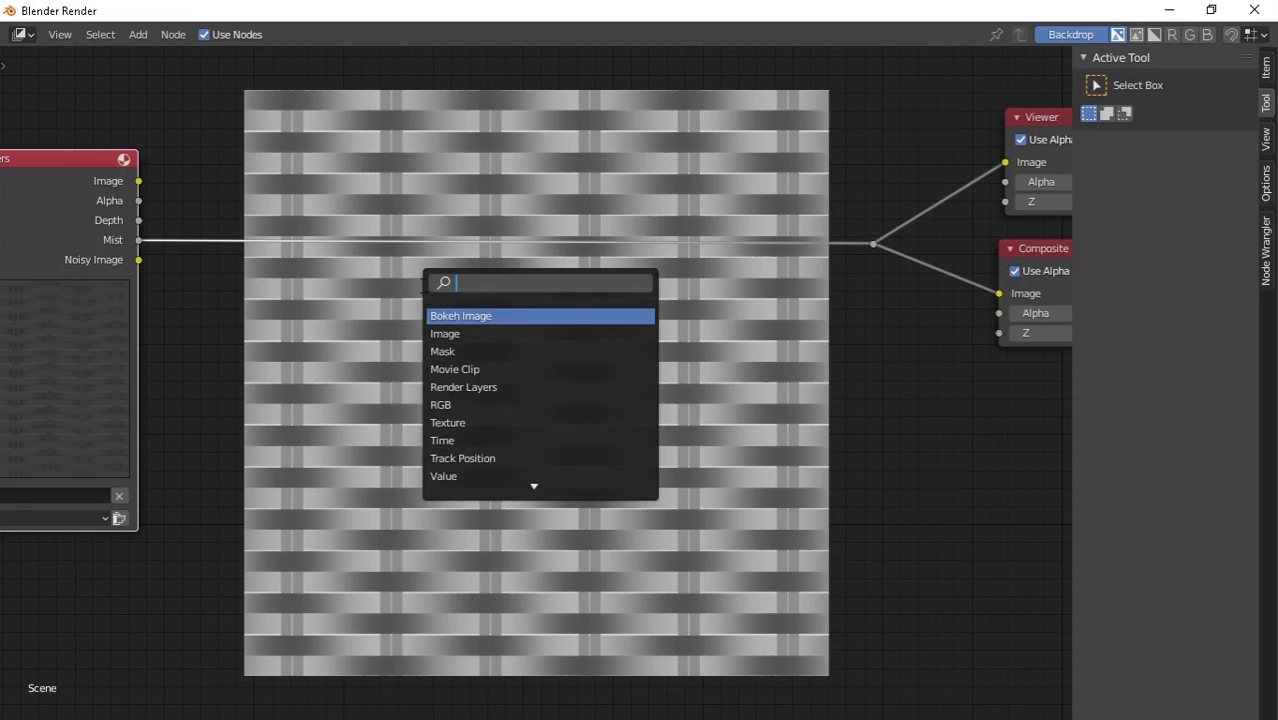
pyautogui.write('in')
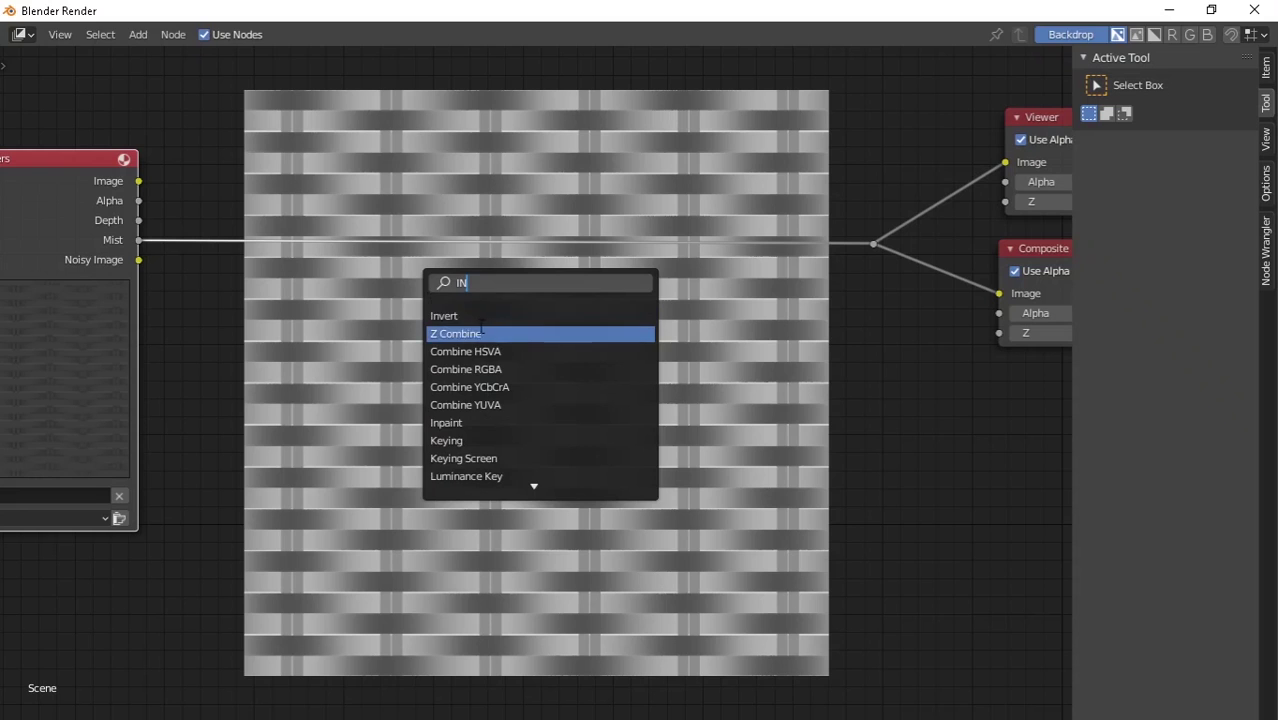
pyautogui.click(465, 314)
pyautogui.click(367, 253)
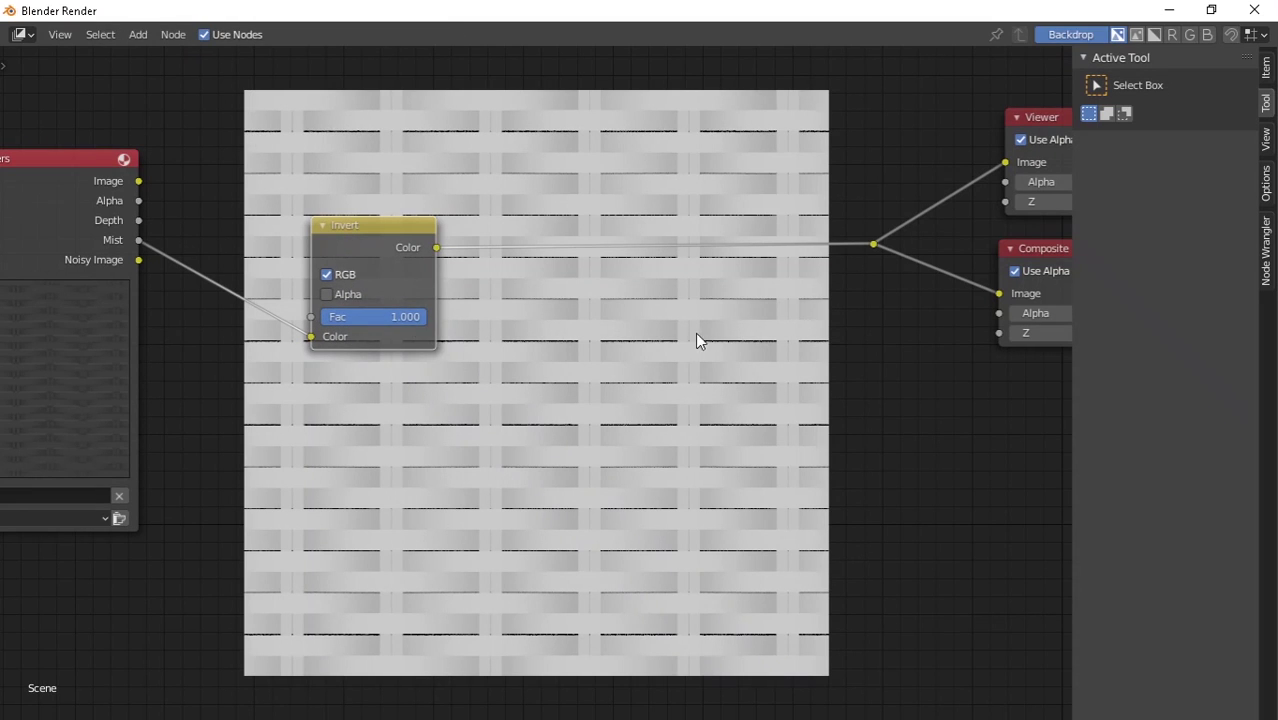
pyautogui.moveTo(364, 242); pyautogui.dragTo(251, 228)
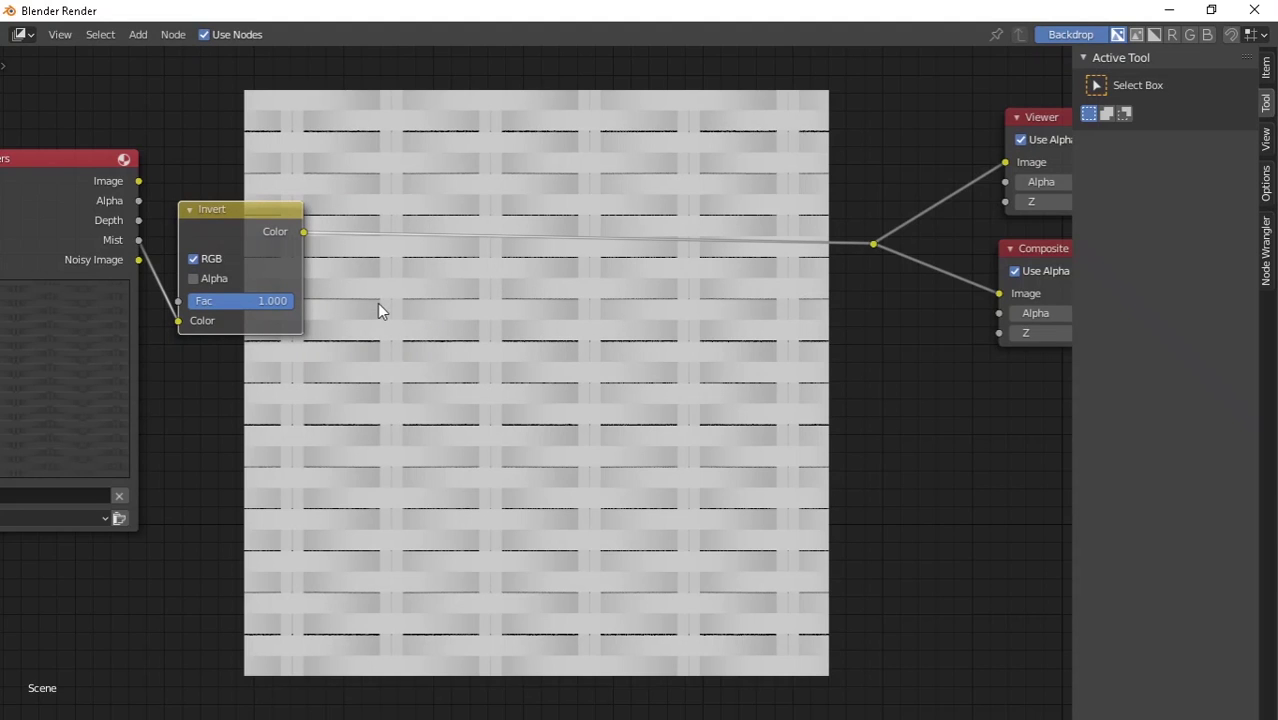
pyautogui.hotkey('shift', 'a')
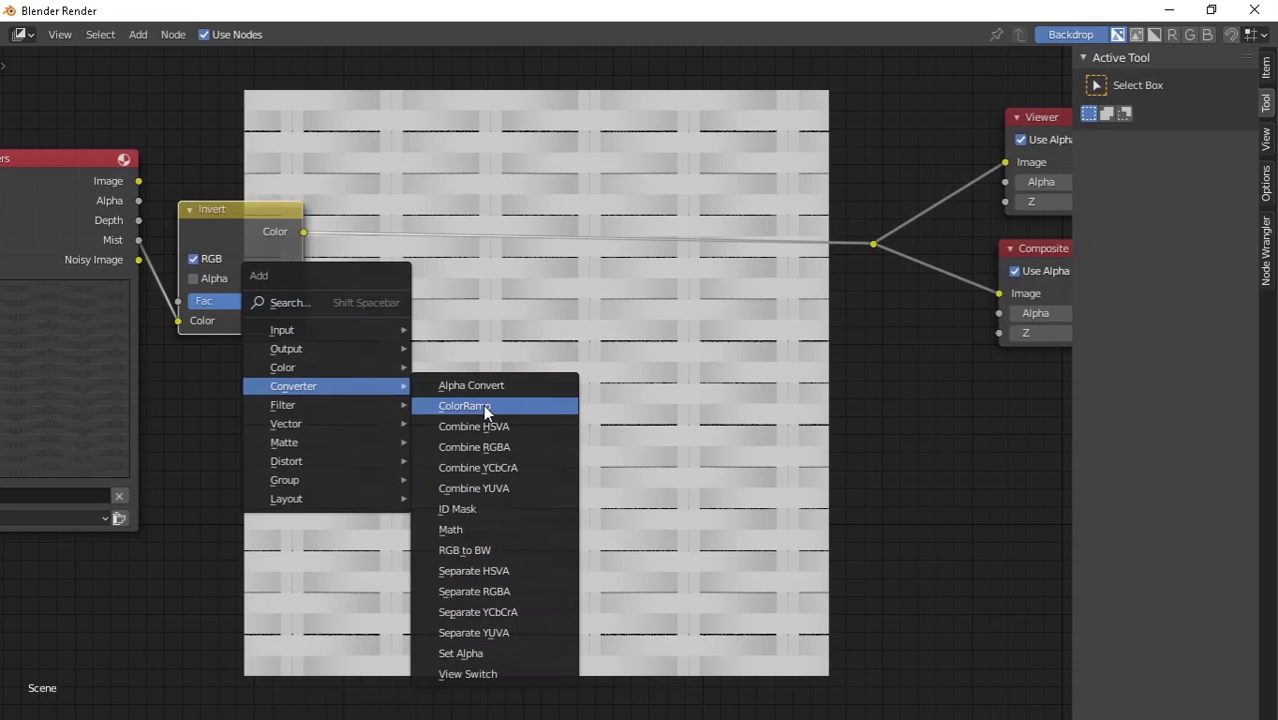
# Step: Drop a ColorRamp node onto the link after Invert and move it lower
pyautogui.click(483, 404)
pyautogui.click(493, 223)
pyautogui.scroll(2, 538, 384)
pyautogui.moveTo(498, 316); pyautogui.dragTo(617, 318)
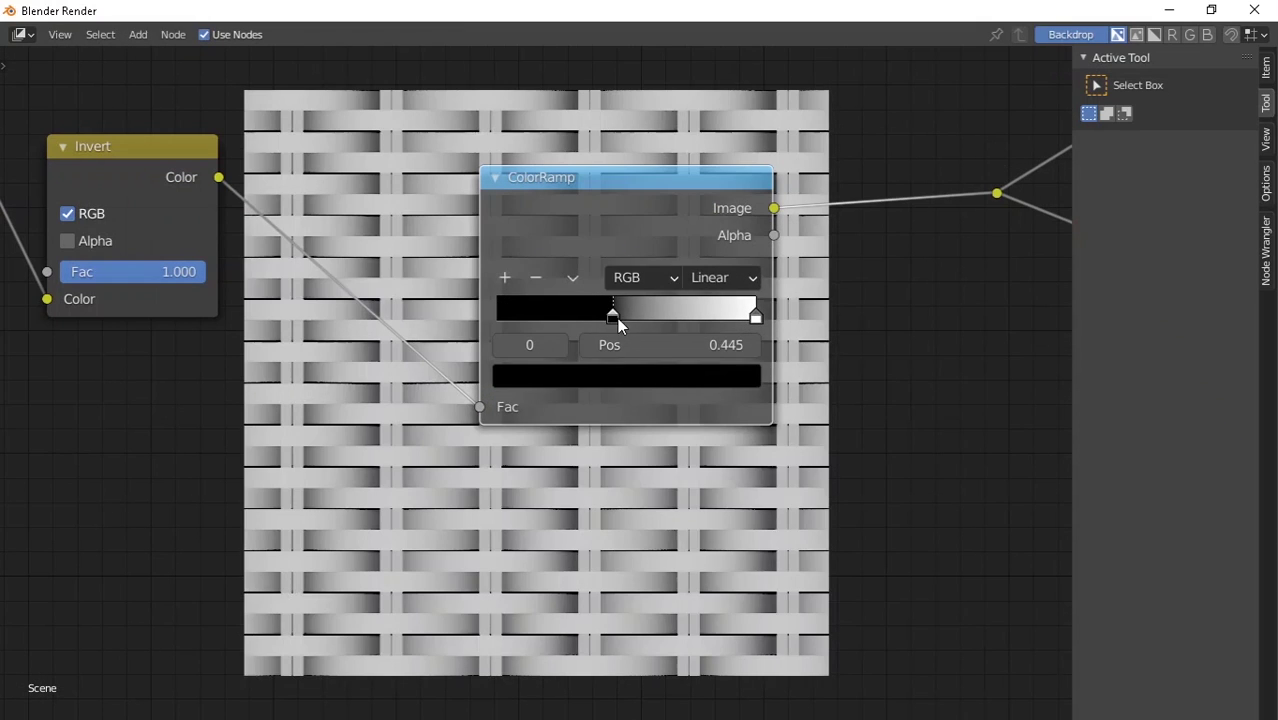
pyautogui.moveTo(618, 182); pyautogui.dragTo(639, 383)
# Step: Set the ColorRamp black stop to about 0.436 and white stop to 0.941
pyautogui.moveTo(632, 519)
pyautogui.mouseDown()
pyautogui.moveTo(673, 509)
pyautogui.moveTo(640, 501)
pyautogui.mouseUp()
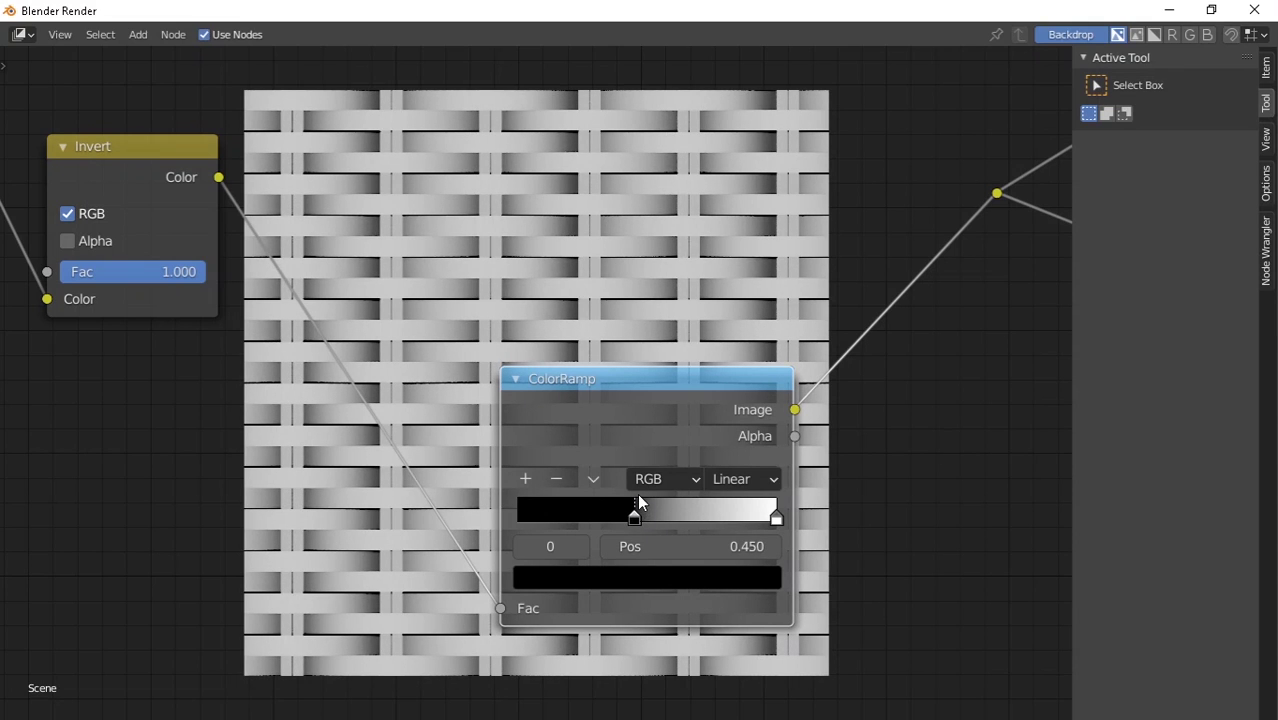
pyautogui.moveTo(777, 515)
pyautogui.mouseDown()
pyautogui.moveTo(736, 513)
pyautogui.moveTo(776, 513)
pyautogui.mouseUp()
pyautogui.click(634, 519)
pyautogui.moveTo(640, 510); pyautogui.dragTo(636, 507)
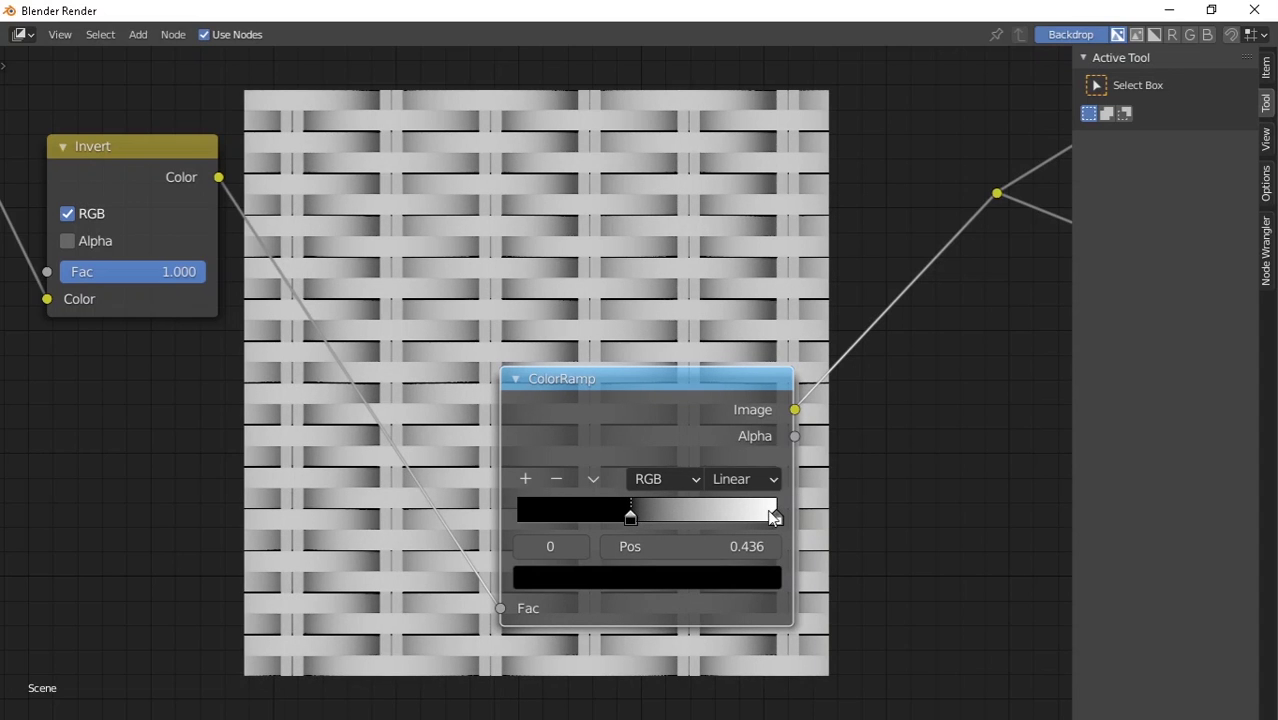
pyautogui.moveTo(775, 517)
pyautogui.mouseDown()
pyautogui.moveTo(795, 513)
pyautogui.moveTo(728, 513)
pyautogui.moveTo(774, 519)
pyautogui.moveTo(764, 514)
pyautogui.mouseUp()
pyautogui.scroll(-2, 720, 450)
pyautogui.moveTo(687, 391); pyautogui.dragTo(598, 234)
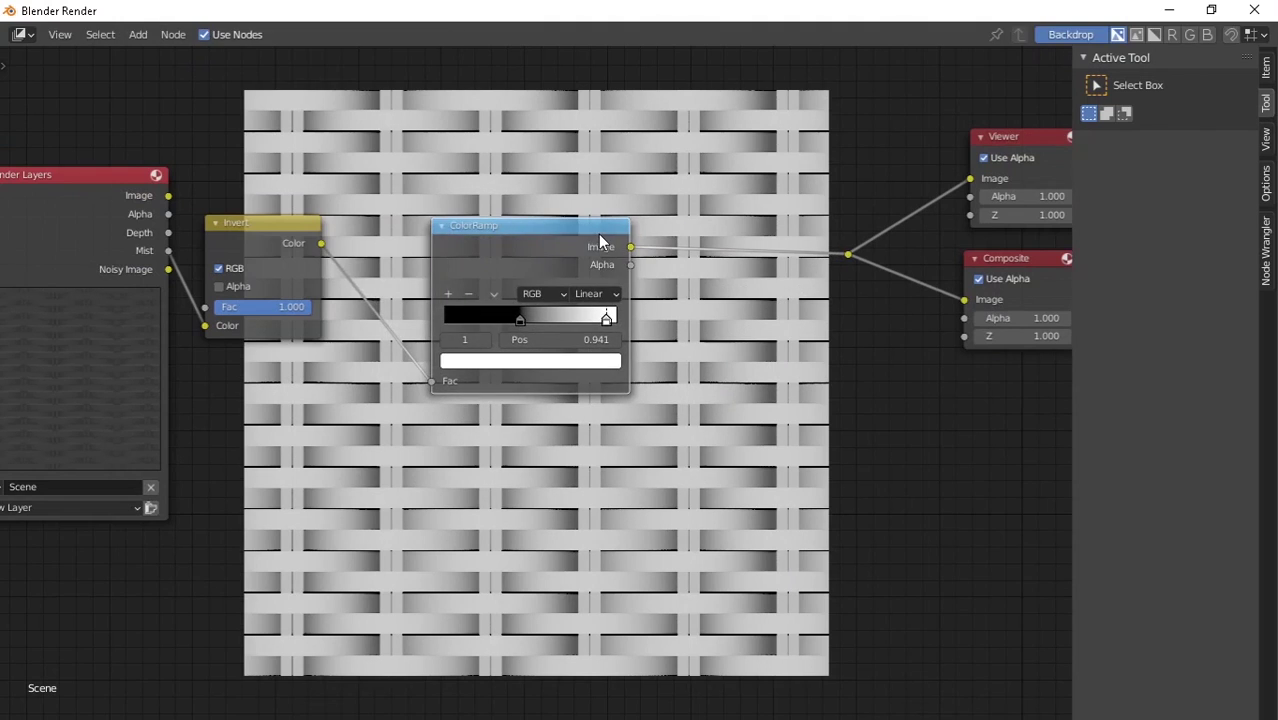
pyautogui.scroll(-2, 741, 236)
# Step: Turn the area into an Image Editor showing the Viewer Node image
pyautogui.click(22, 34)
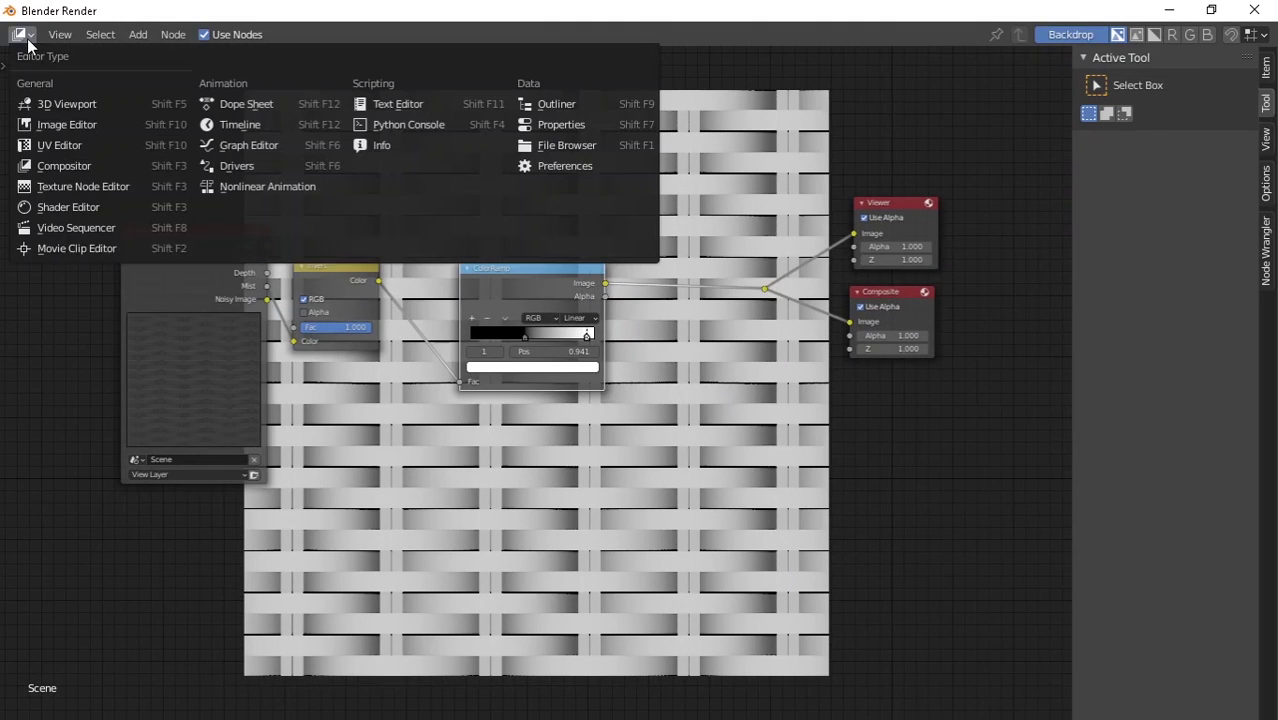
pyautogui.click(96, 128)
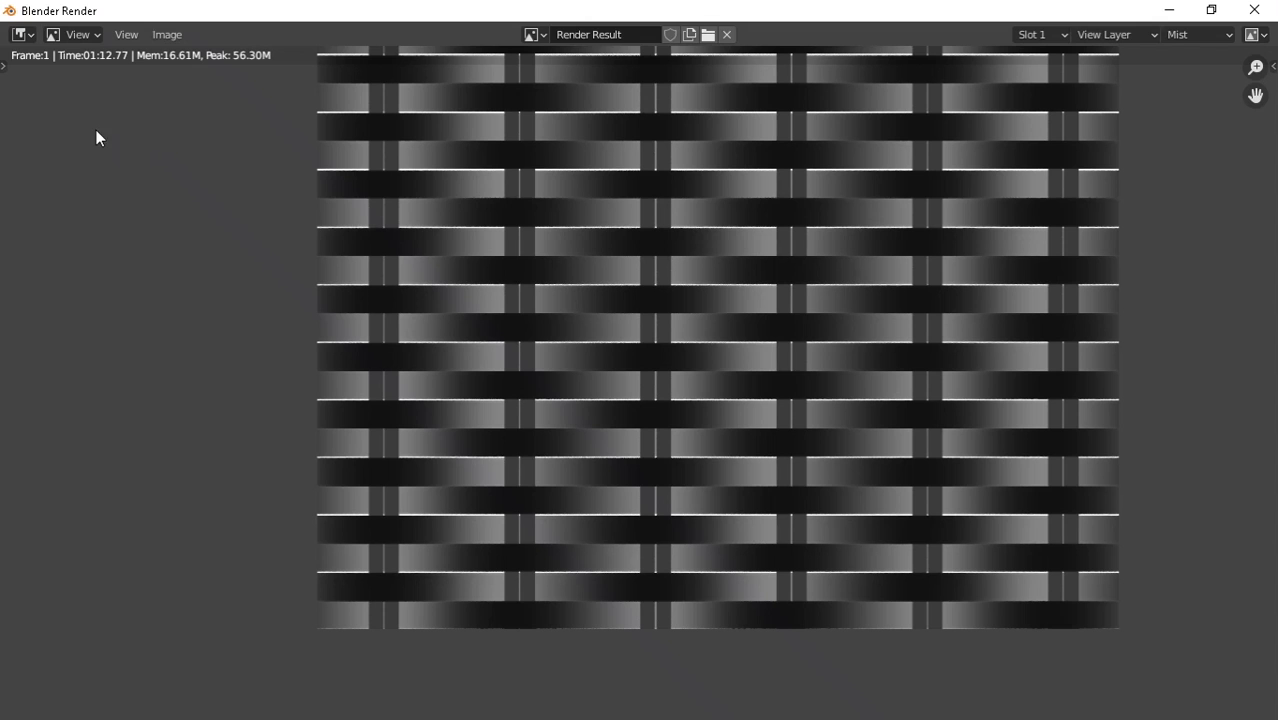
pyautogui.click(537, 35)
pyautogui.click(585, 80)
pyautogui.scroll(-3, 408, 323)
pyautogui.scroll(4, 471, 340)
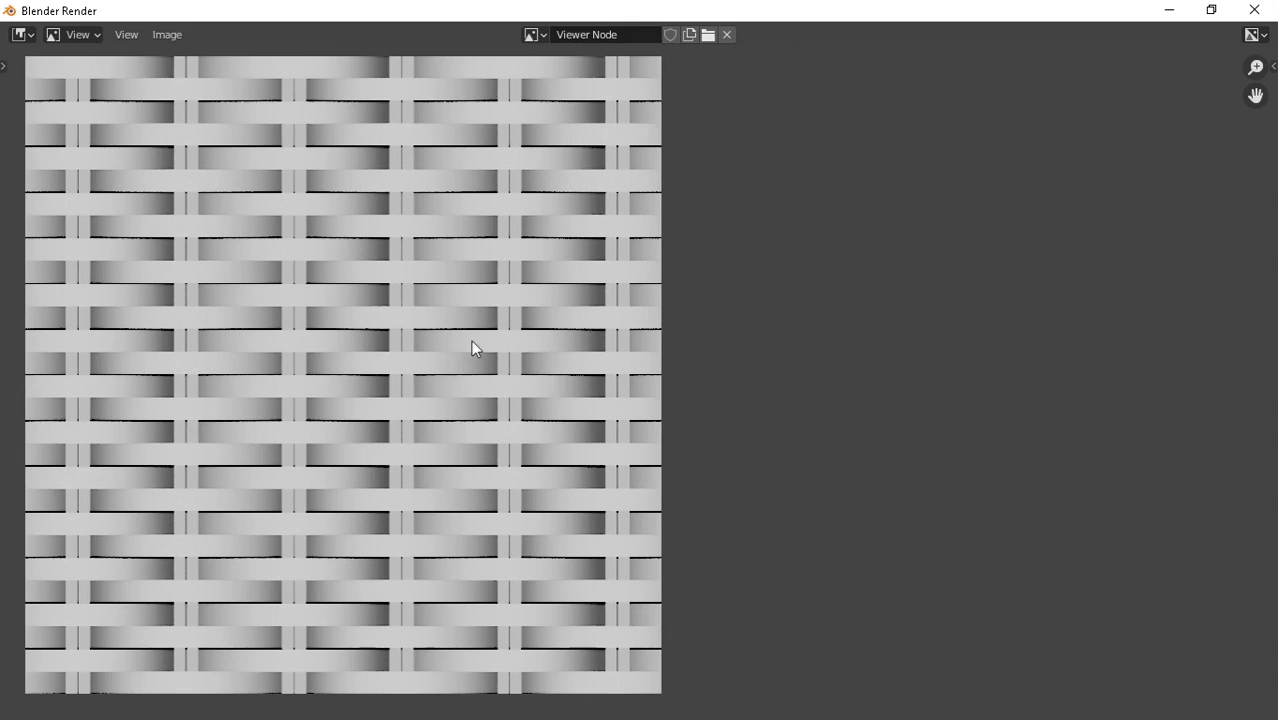
pyautogui.press('Home')
# Step: Save the Viewer Node image as untitled.png on the Desktop
pyautogui.click(167, 34)
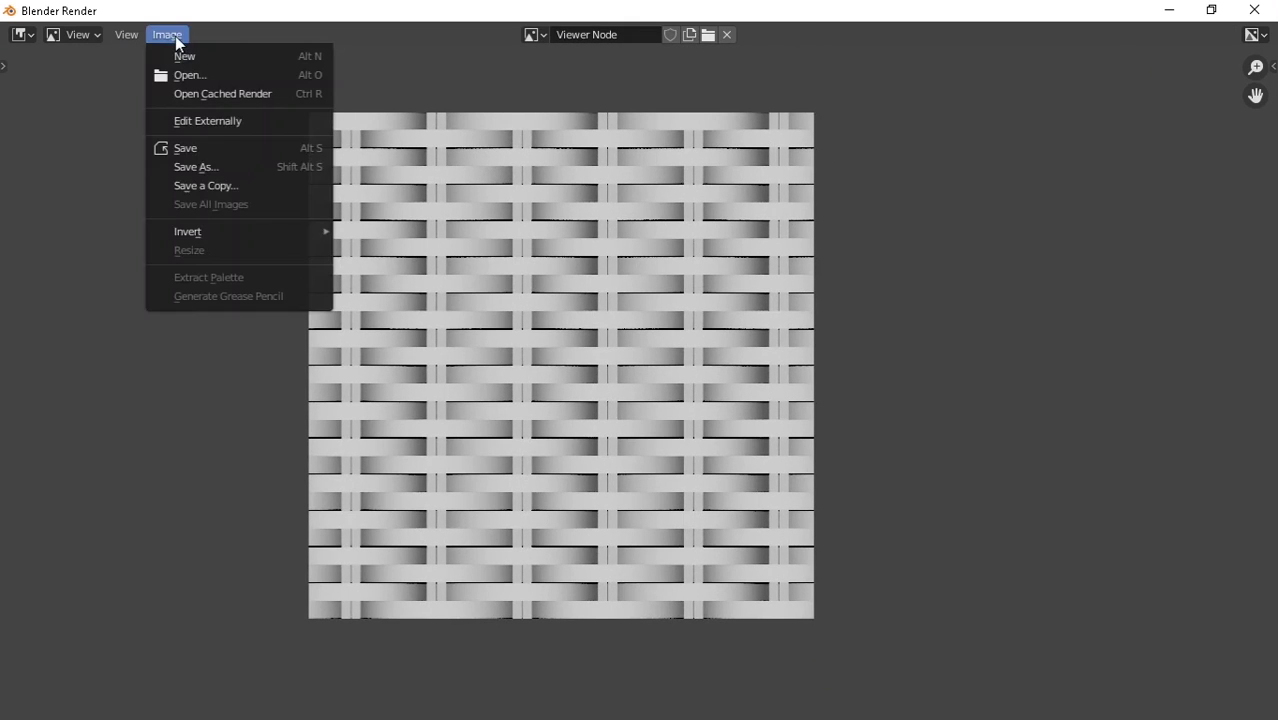
pyautogui.click(216, 172)
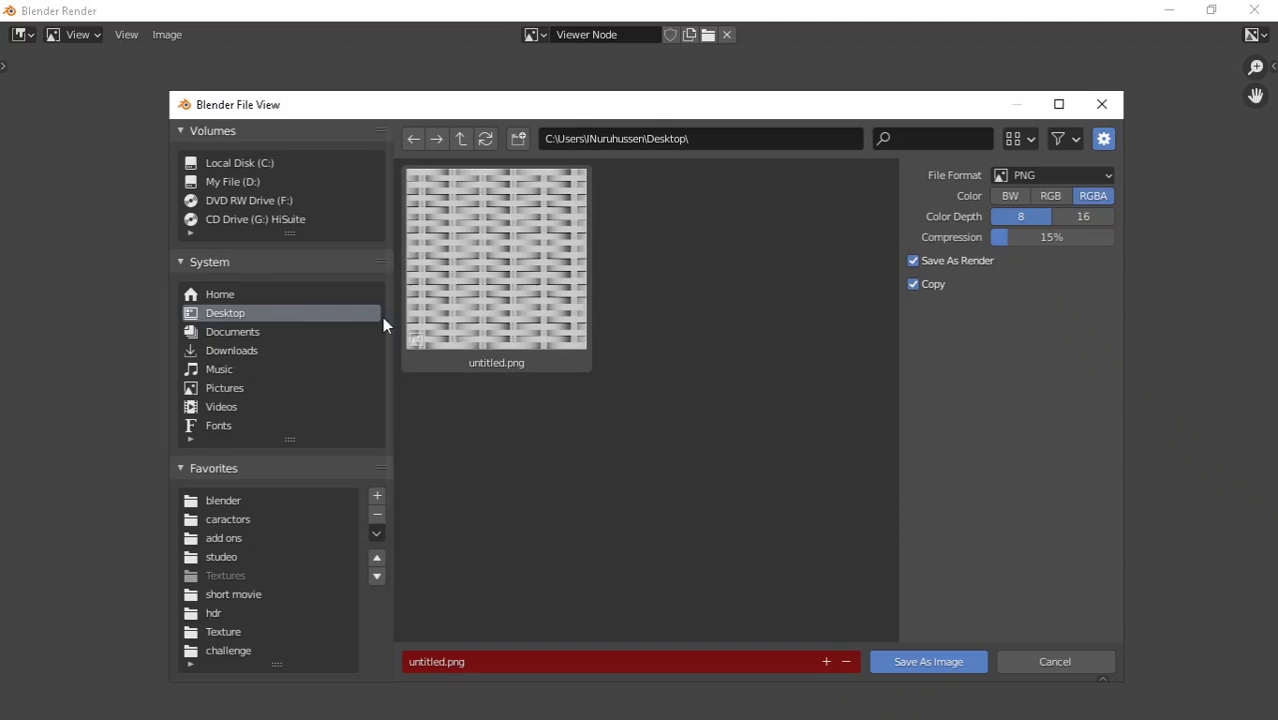
pyautogui.doubleClick(524, 286)
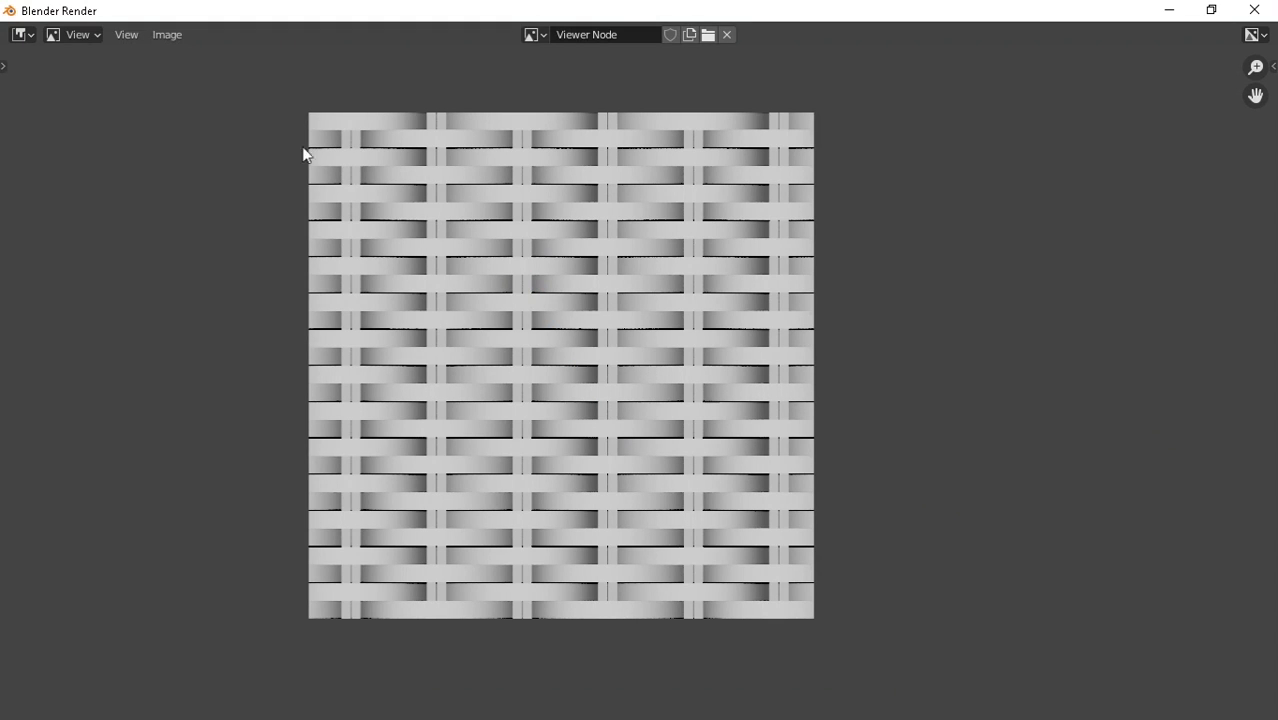
# Step: Close the render window and delete the camera, curves and cube
pyautogui.click(1254, 9)
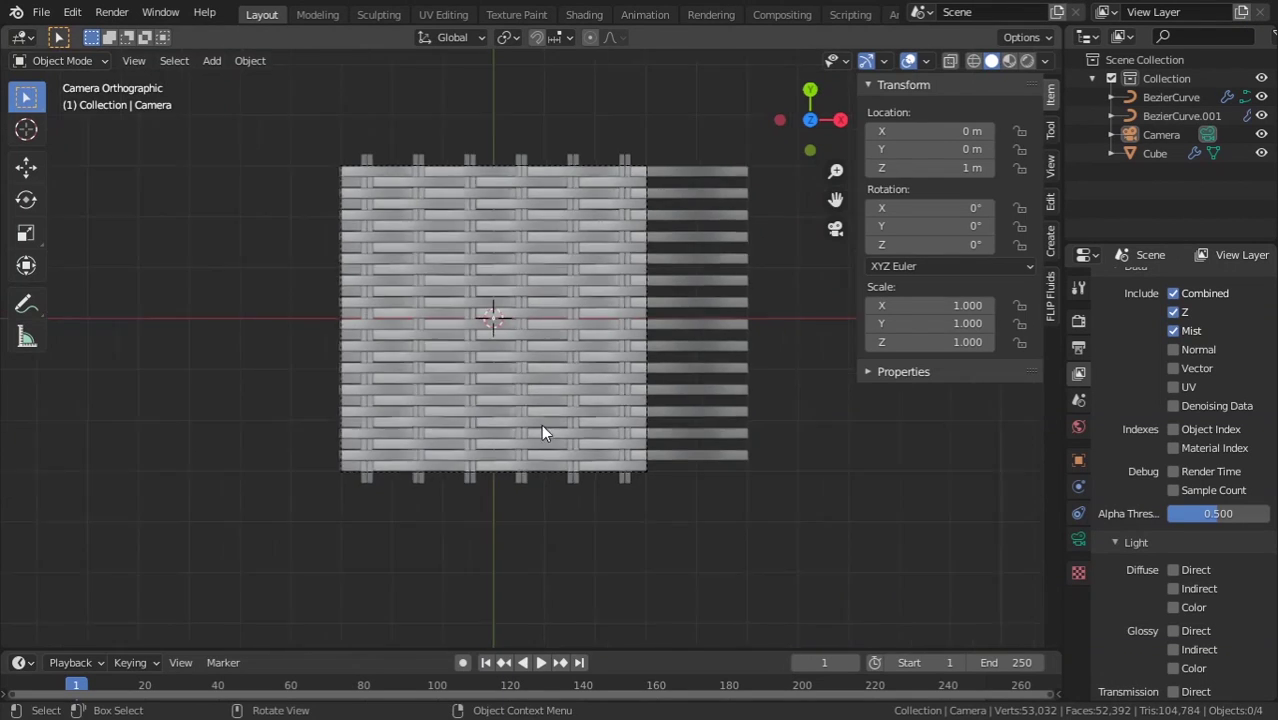
pyautogui.moveTo(541, 424)
pyautogui.mouseDown(button='middle')
pyautogui.moveTo(615, 366)
pyautogui.moveTo(545, 312)
pyautogui.mouseUp(button='middle')
pyautogui.scroll(-5, 531, 440)
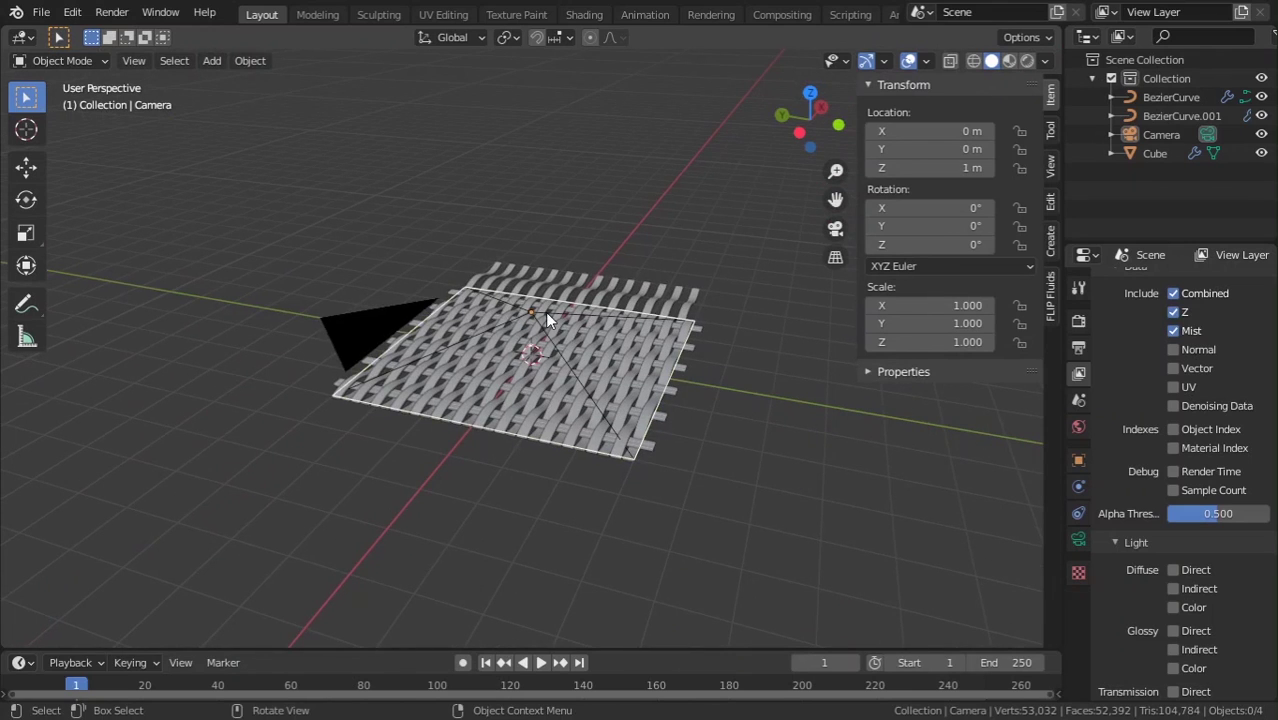
pyautogui.click(545, 312)
pyautogui.press('x')
pyautogui.click(544, 317)
pyautogui.press('a')
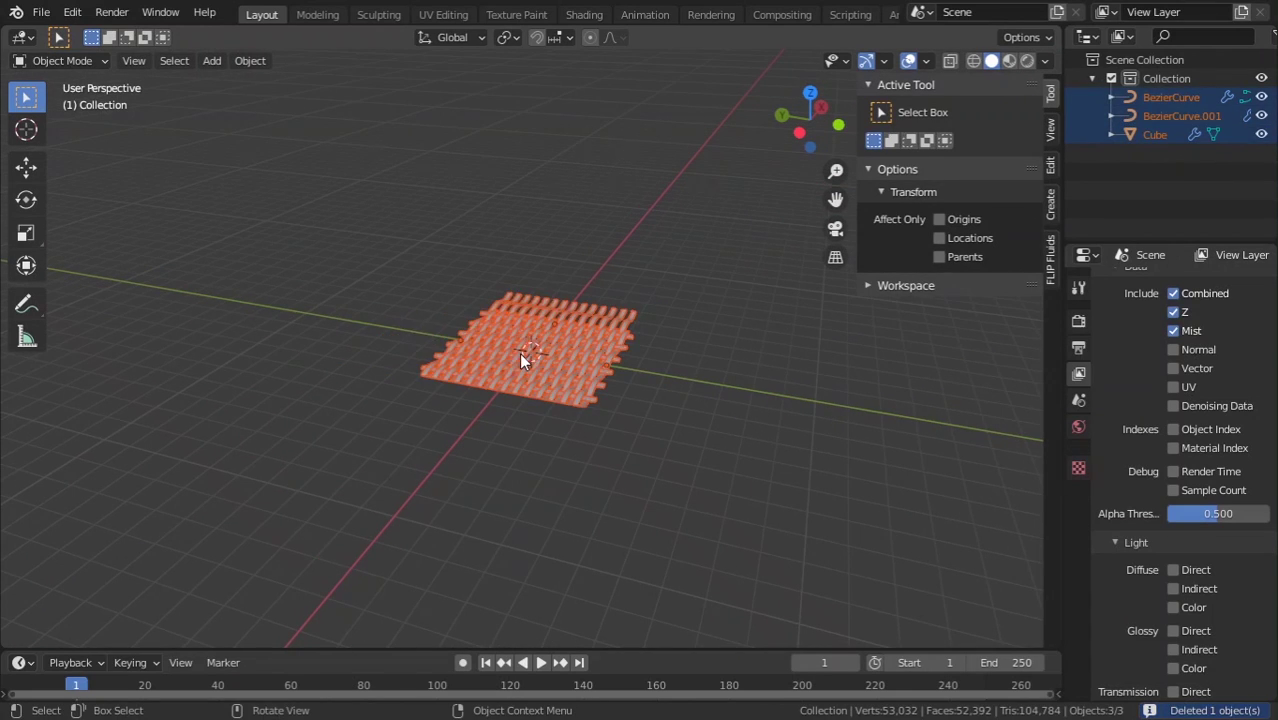
pyautogui.press('x')
pyautogui.click(520, 358)
# Step: Add a plane mesh and scale it three times larger
pyautogui.hotkey('shift', 'a')
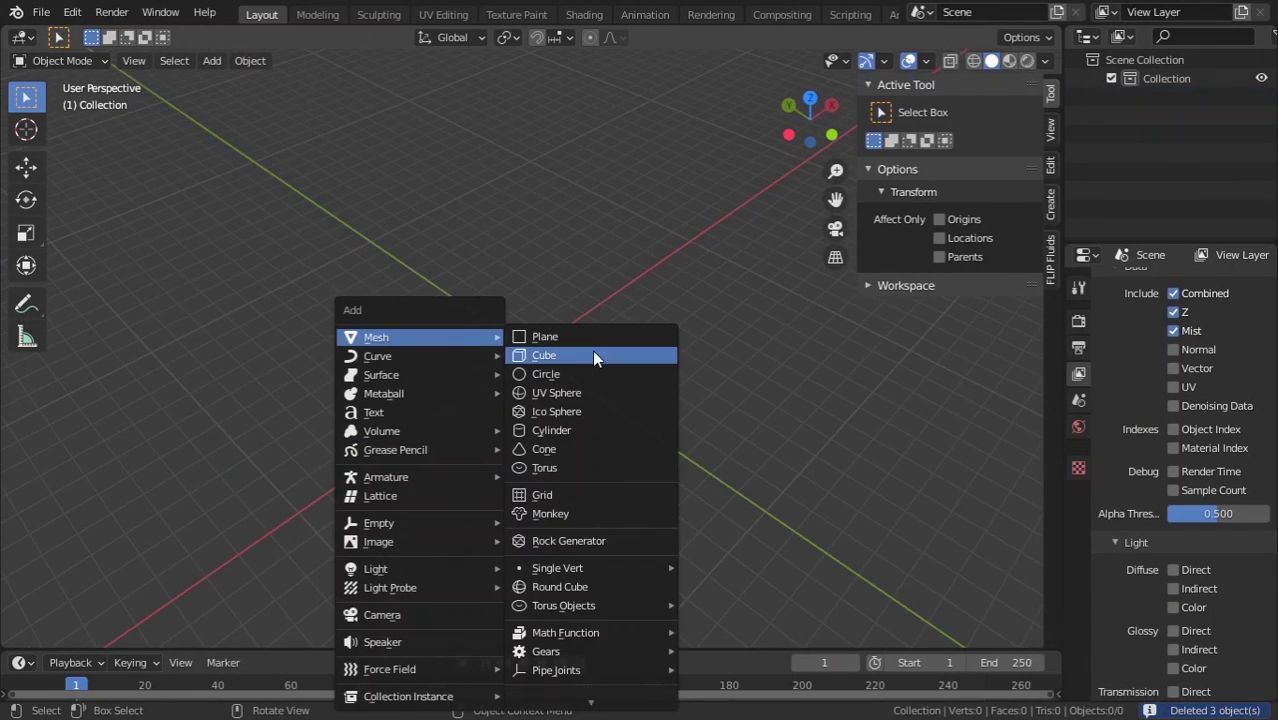
pyautogui.click(590, 337)
pyautogui.scroll(3, 590, 362)
pyautogui.scroll(1, 597, 367)
pyautogui.write('s')
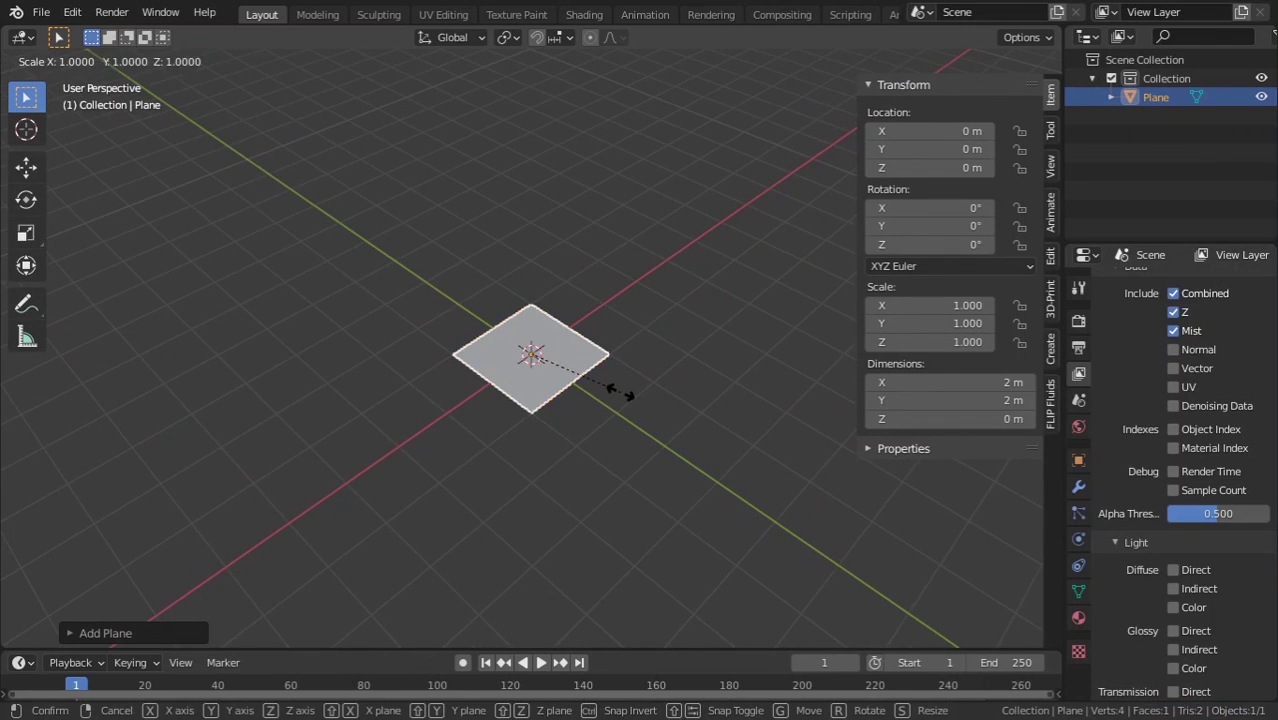
pyautogui.write('3')
pyautogui.press('Return')
pyautogui.scroll(-3, 554, 361)
pyautogui.moveTo(554, 361)
pyautogui.mouseDown(button='middle')
pyautogui.moveTo(597, 488)
pyautogui.moveTo(576, 517)
pyautogui.mouseUp(button='middle')
pyautogui.scroll(2, 596, 503)
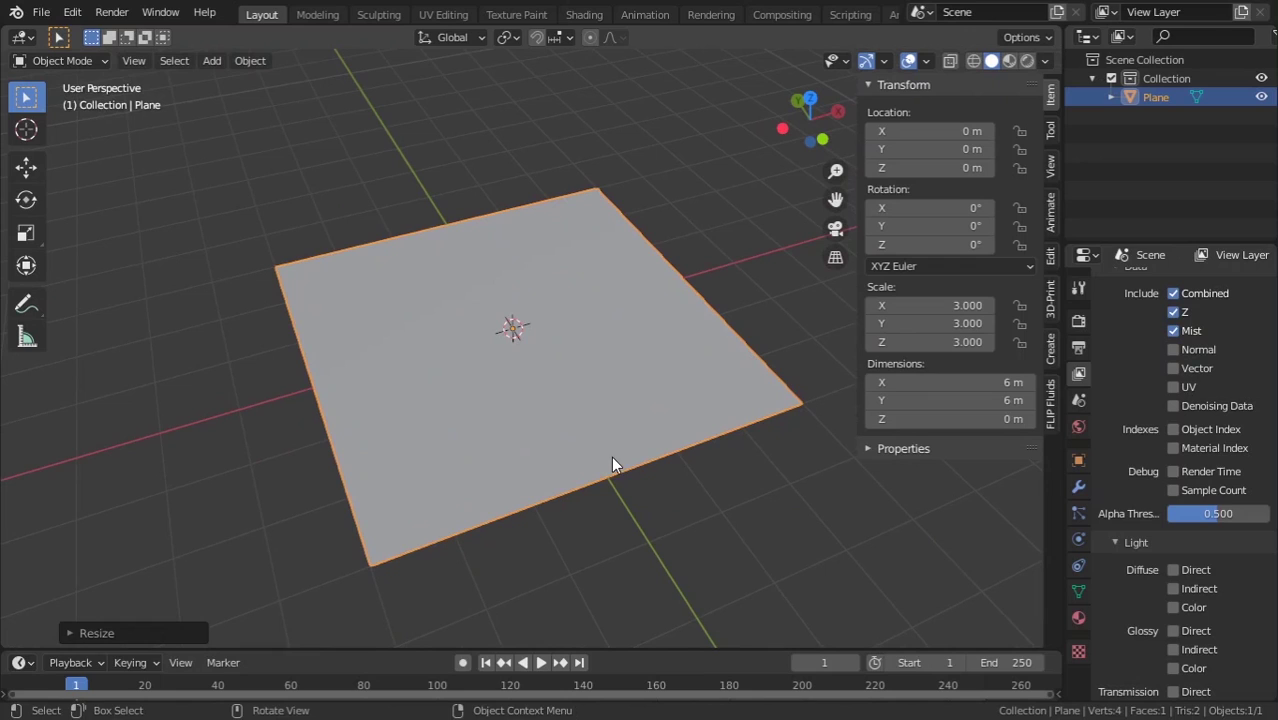
# Step: Set the Cycles render Feature Set to Experimental
pyautogui.click(1079, 321)
pyautogui.scroll(2, 1198, 312)
pyautogui.click(1208, 307)
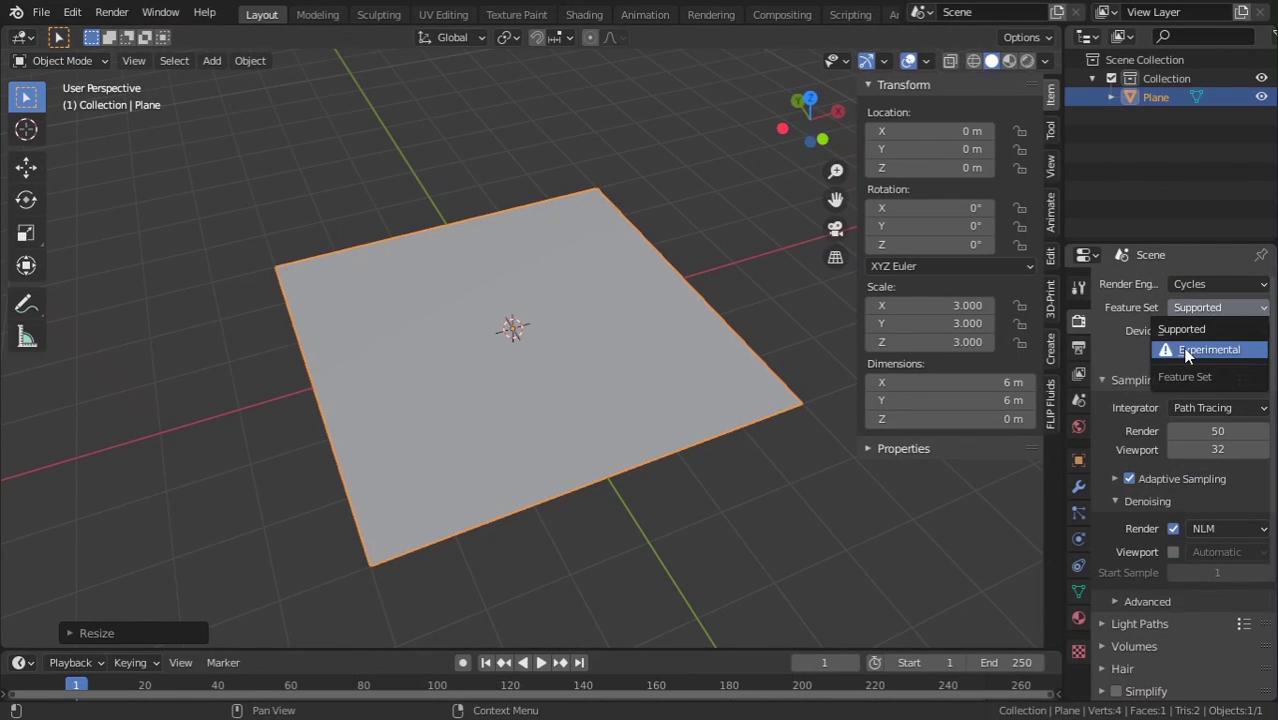
pyautogui.click(1200, 350)
# Step: Add a Simple Subdivision Surface modifier with Adaptive Subdivision enabled
pyautogui.click(1076, 487)
pyautogui.click(1135, 284)
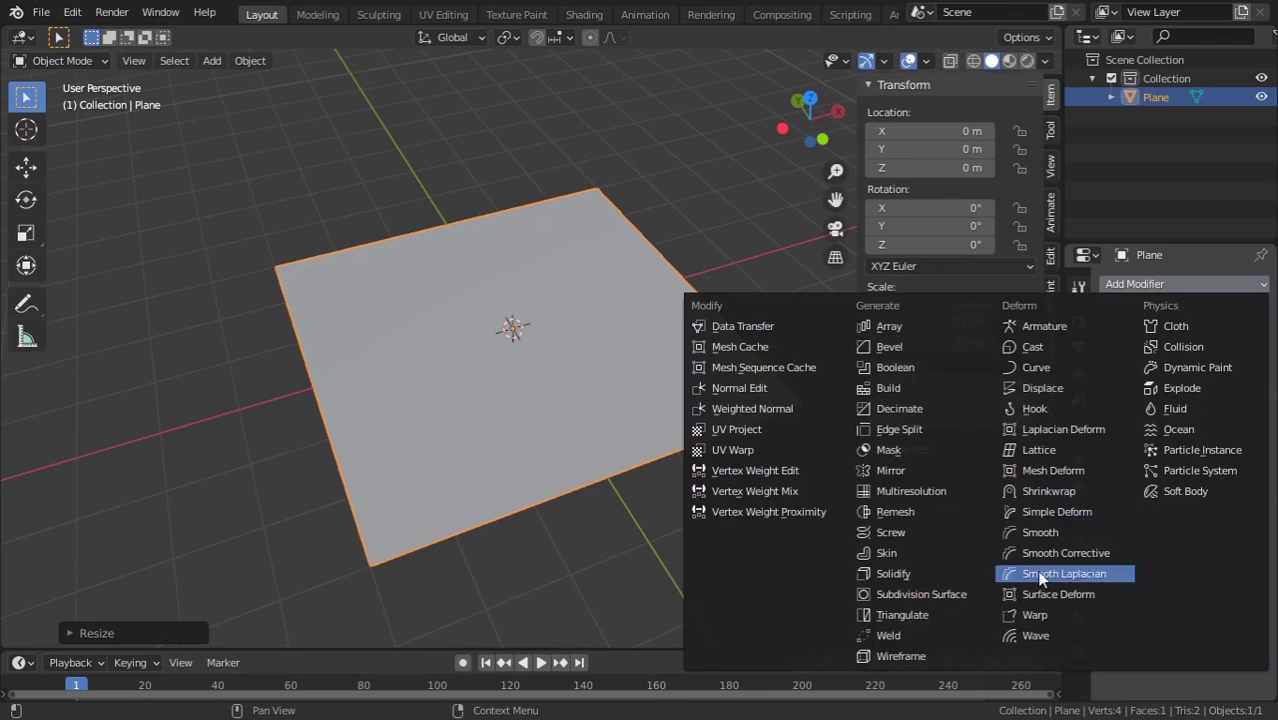
pyautogui.click(915, 594)
pyautogui.click(1224, 343)
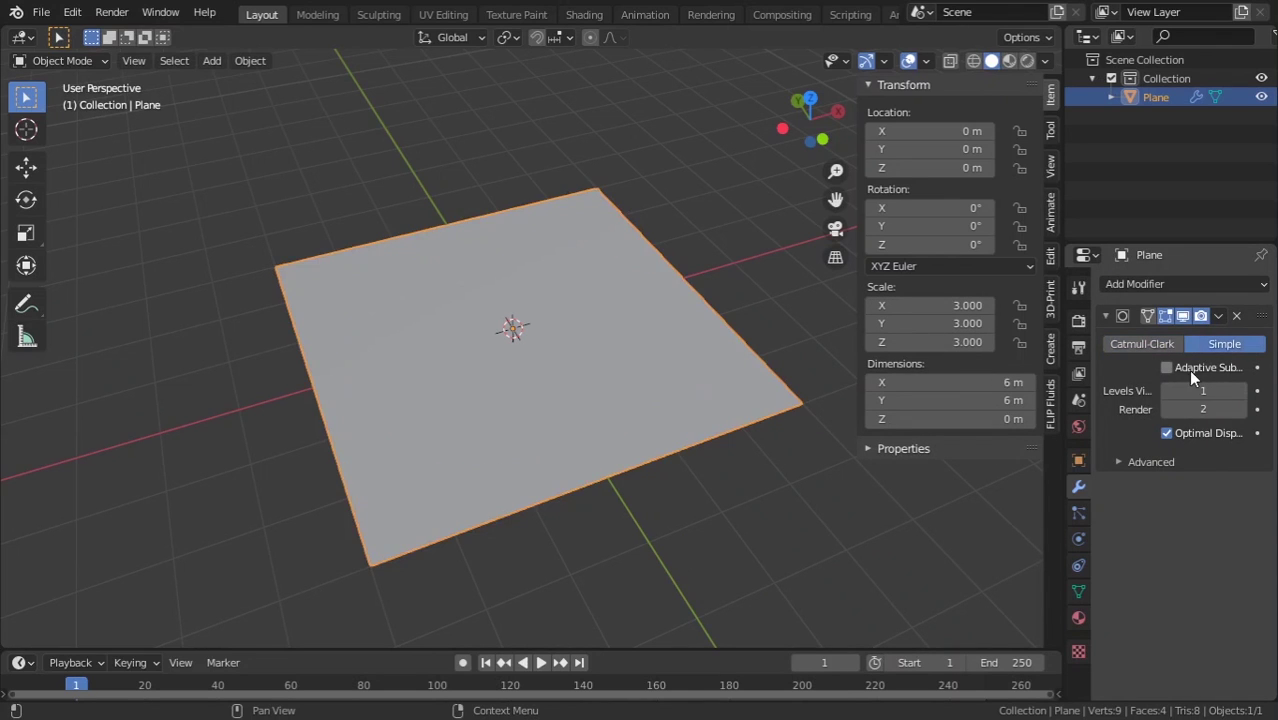
pyautogui.click(1188, 368)
pyautogui.scroll(2, 485, 358)
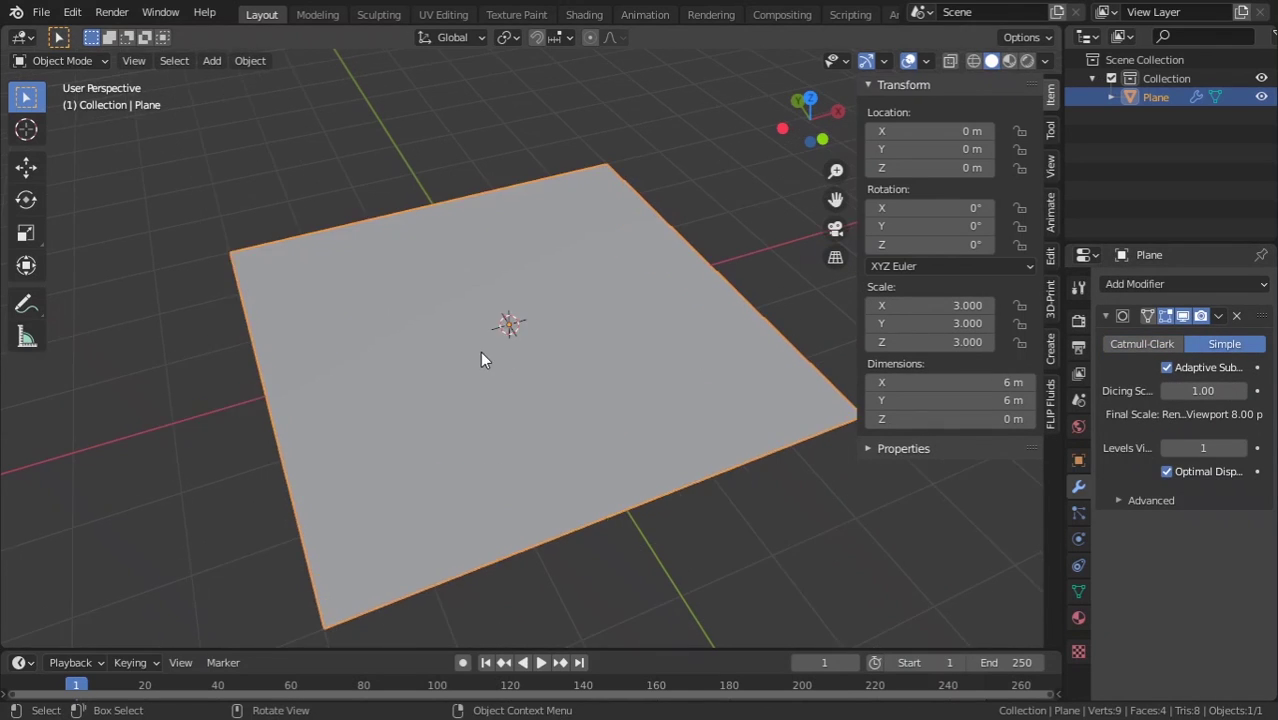
pyautogui.scroll(2, 485, 358)
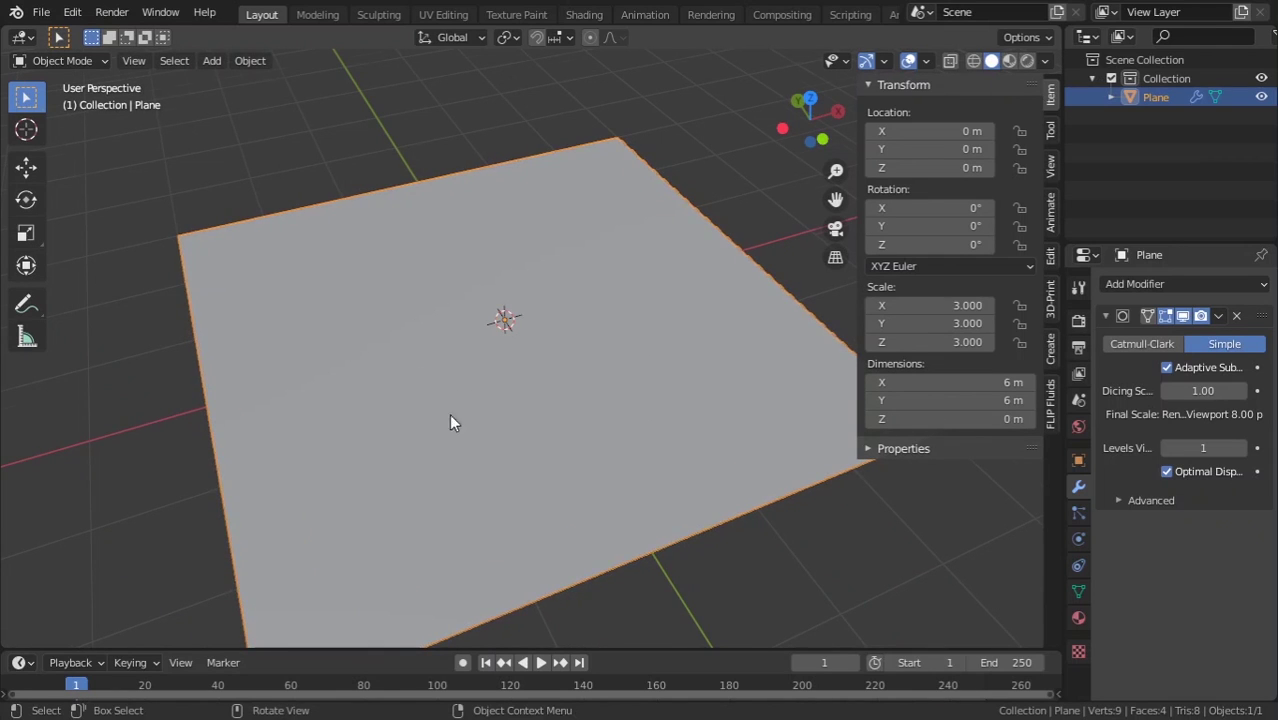
# Step: Go to the Shading workspace and create a new material for the plane
pyautogui.scroll(-3, 451, 420)
pyautogui.click(442, 15)
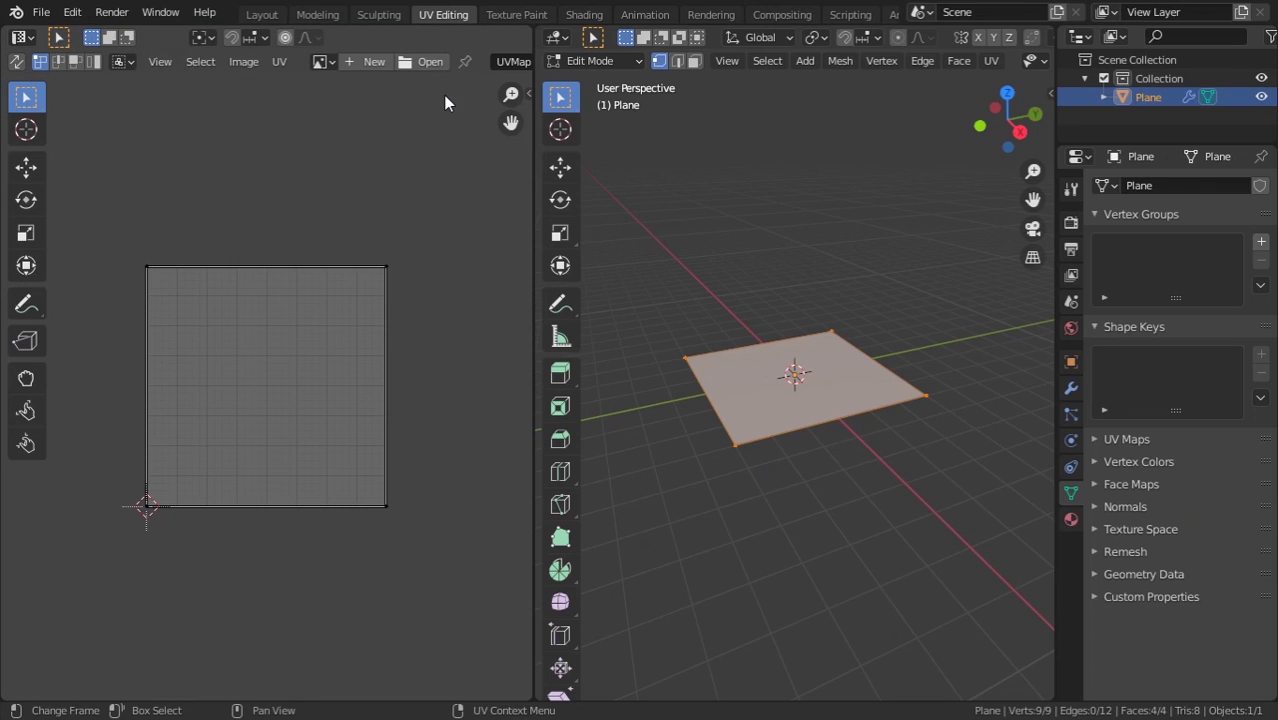
pyautogui.click(540, 16)
pyautogui.click(584, 15)
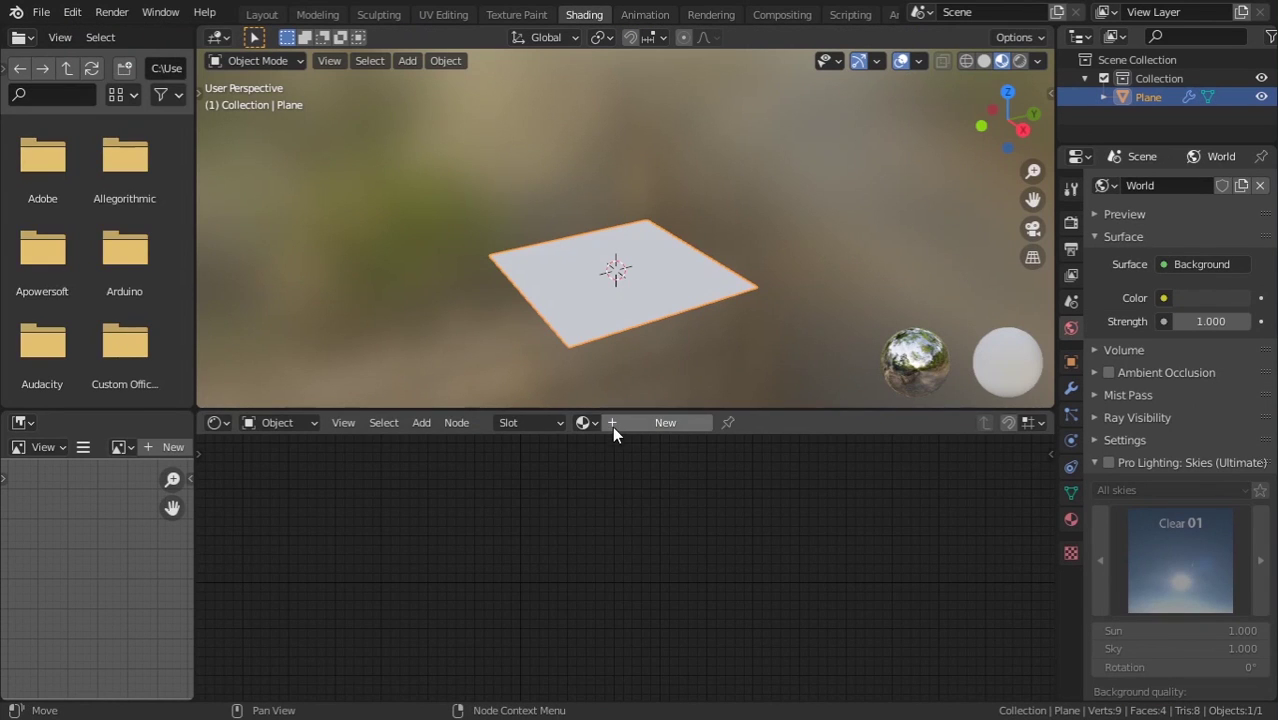
pyautogui.click(640, 423)
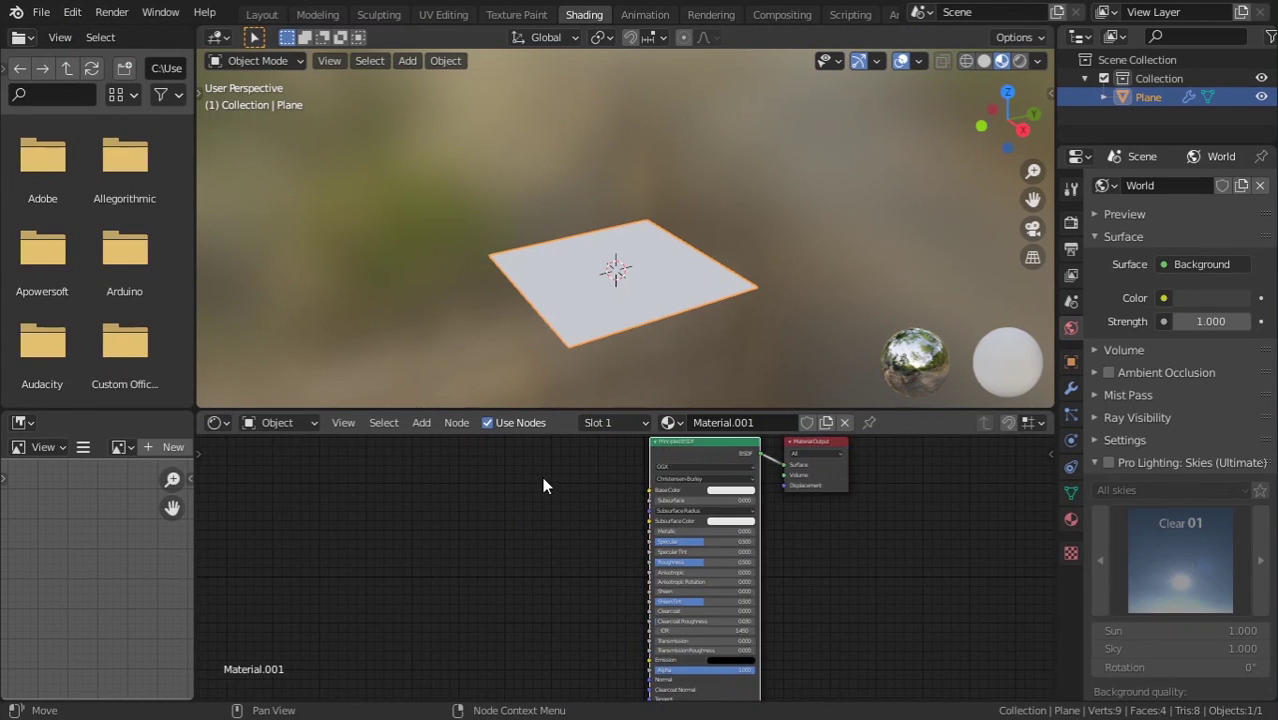
# Step: Add an Image Texture node to the plane's material
pyautogui.hotkey('shift', 'a')
pyautogui.click(314, 506)
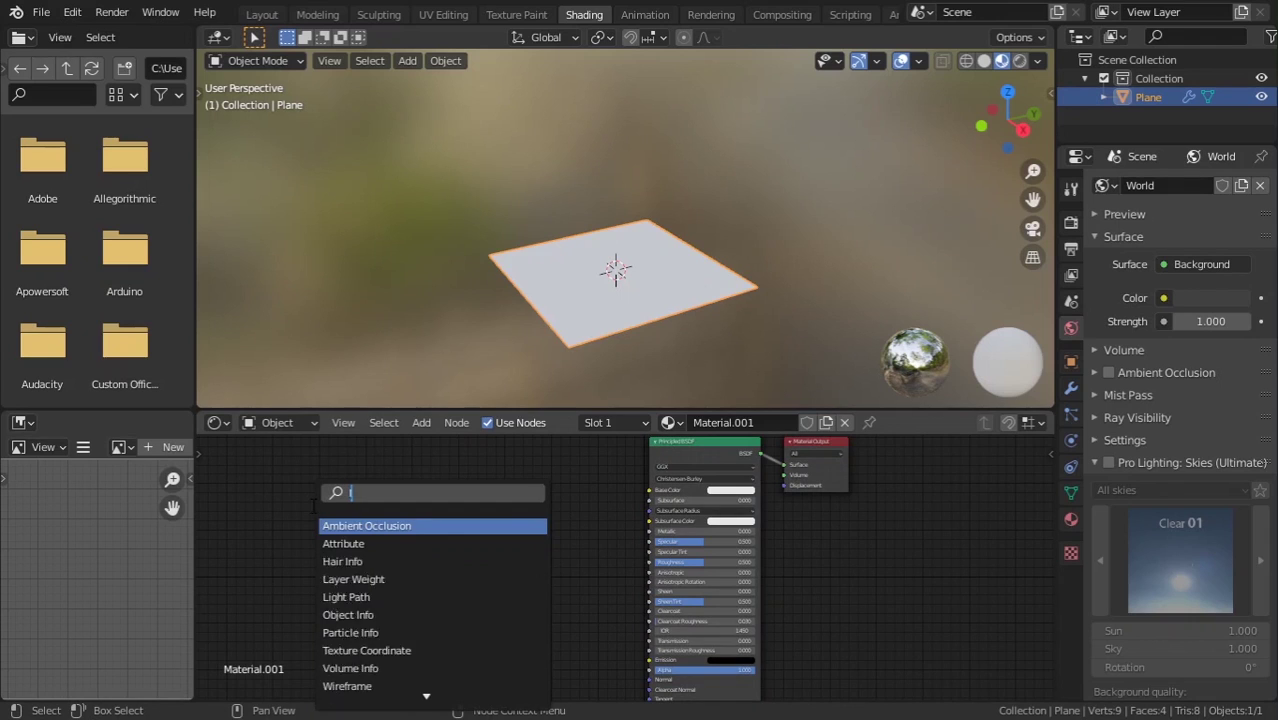
pyautogui.write('IMAGE')
pyautogui.press('BackSpace')
pyautogui.press('BackSpace')
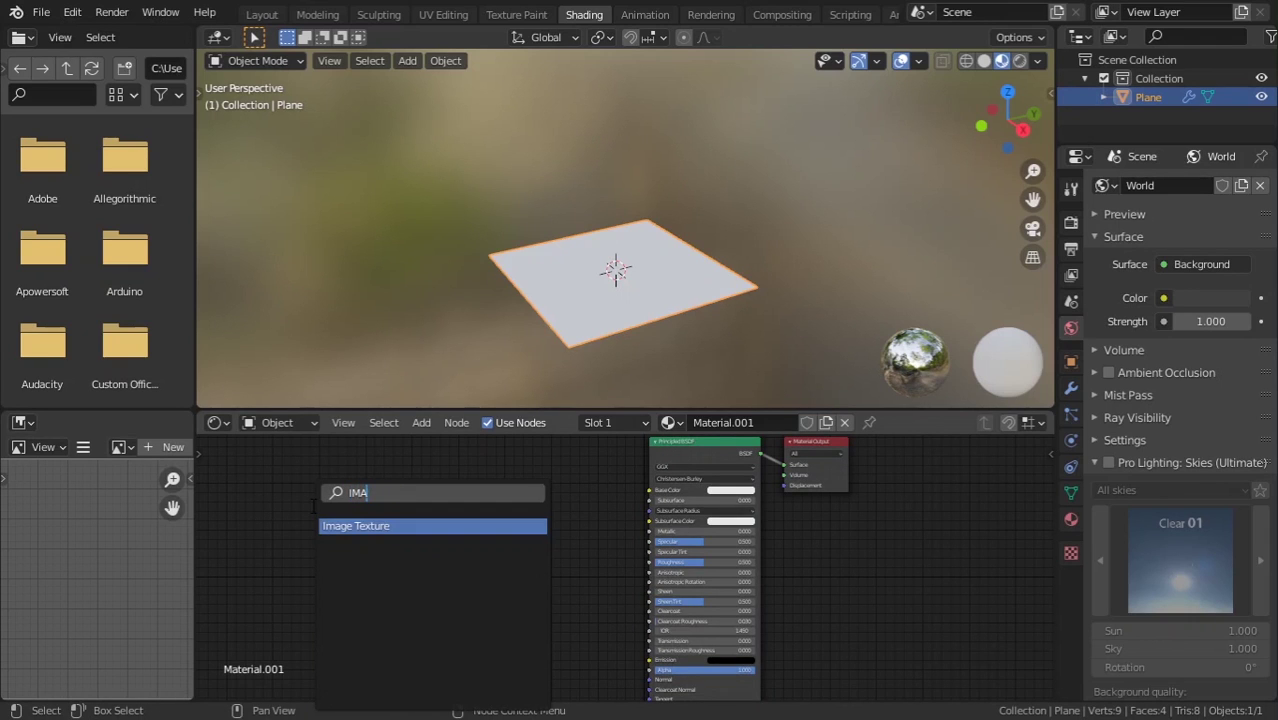
pyautogui.press('Return')
pyautogui.click(312, 506)
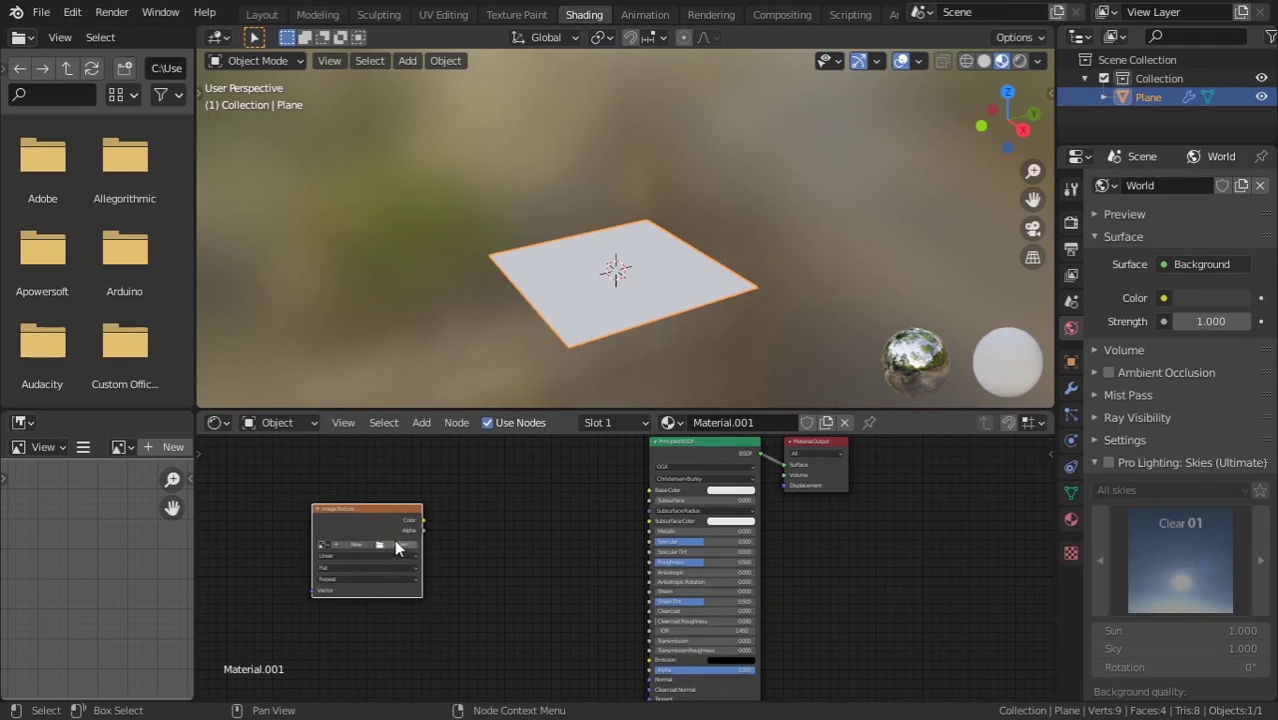
pyautogui.scroll(2, 585, 610)
pyautogui.press('KP_Decimal')
# Step: Assign the Viewer Node image and link the texture Color to Base Color
pyautogui.click(440, 584)
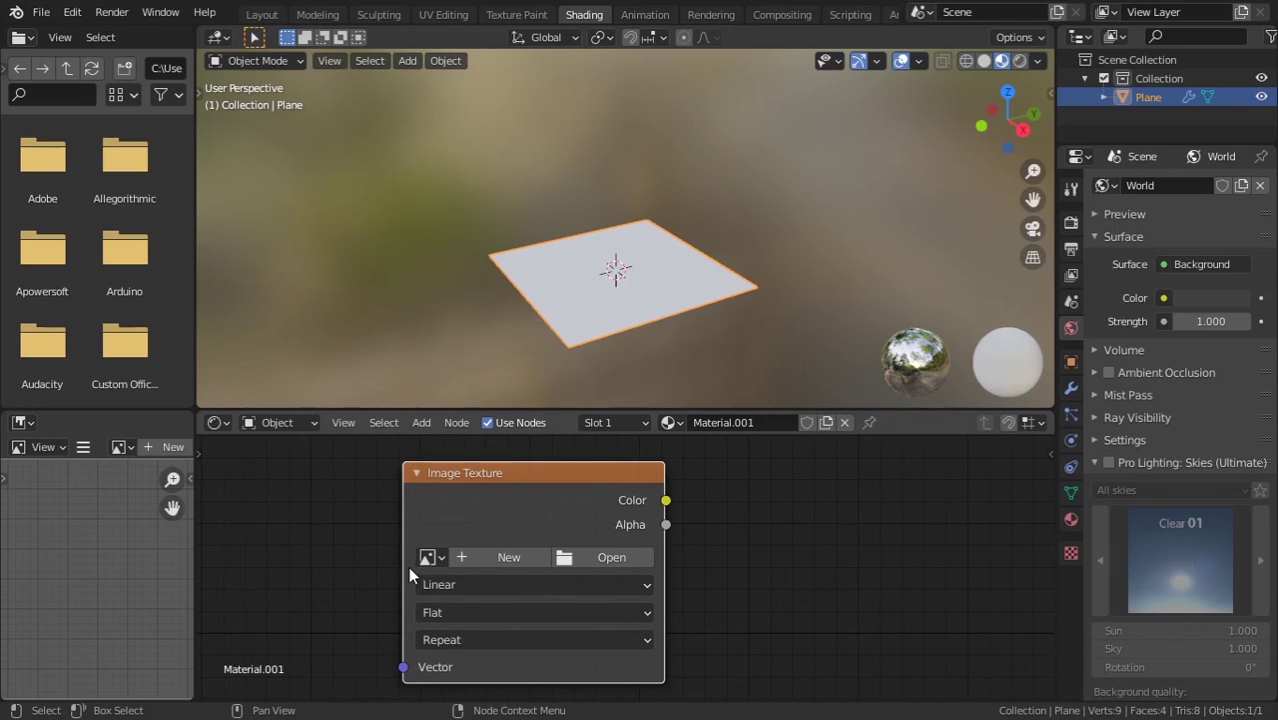
pyautogui.click(428, 558)
pyautogui.click(466, 347)
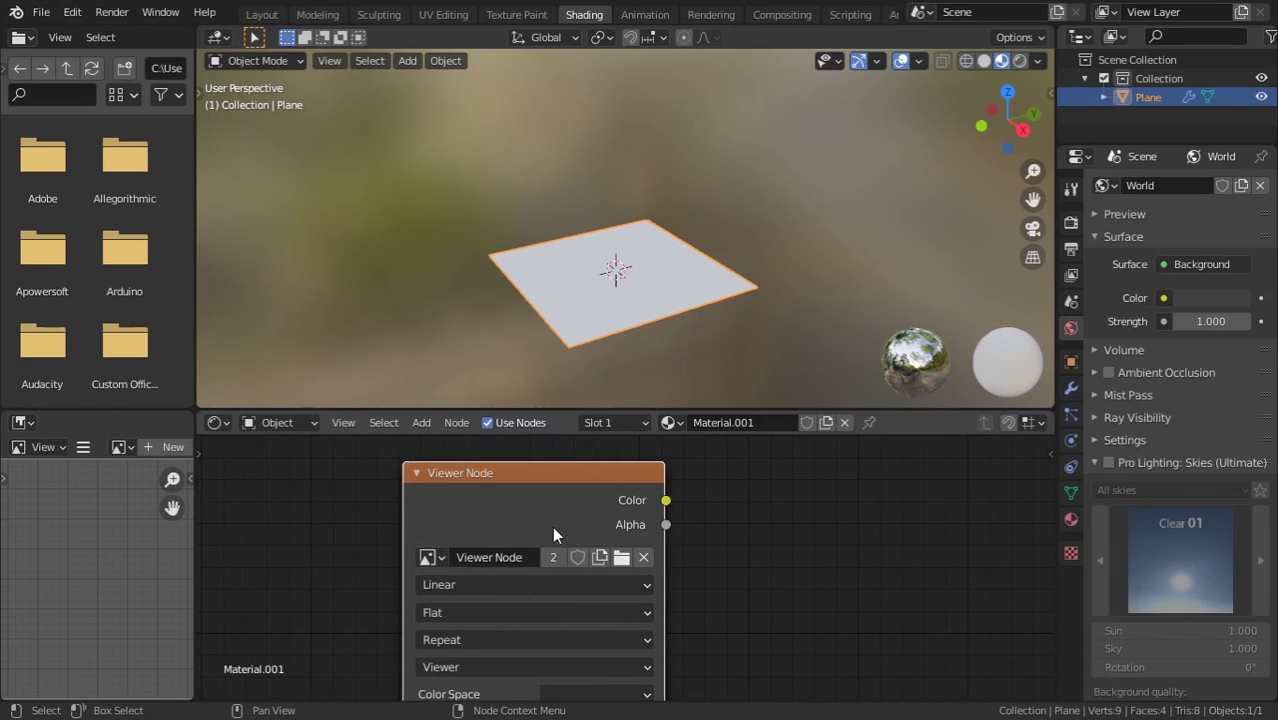
pyautogui.scroll(-2, 510, 524)
pyautogui.moveTo(565, 513); pyautogui.dragTo(866, 443)
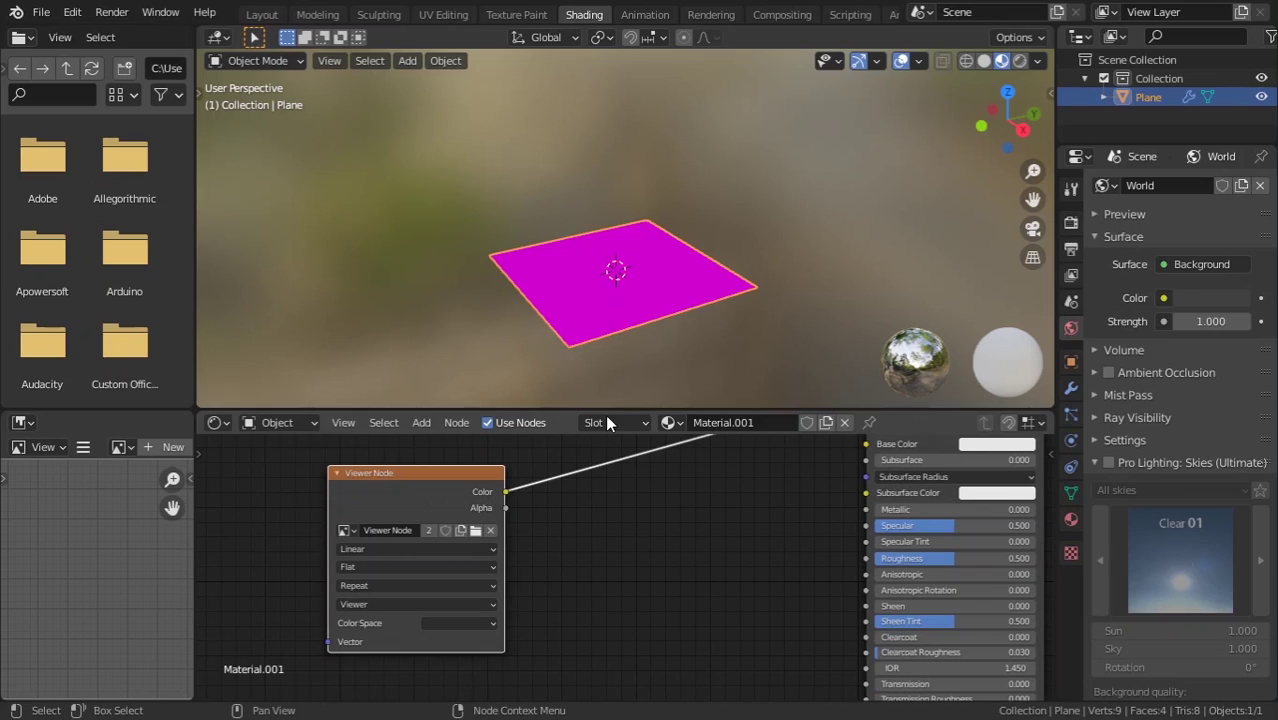
pyautogui.moveTo(703, 358); pyautogui.dragTo(703, 370, button='middle')
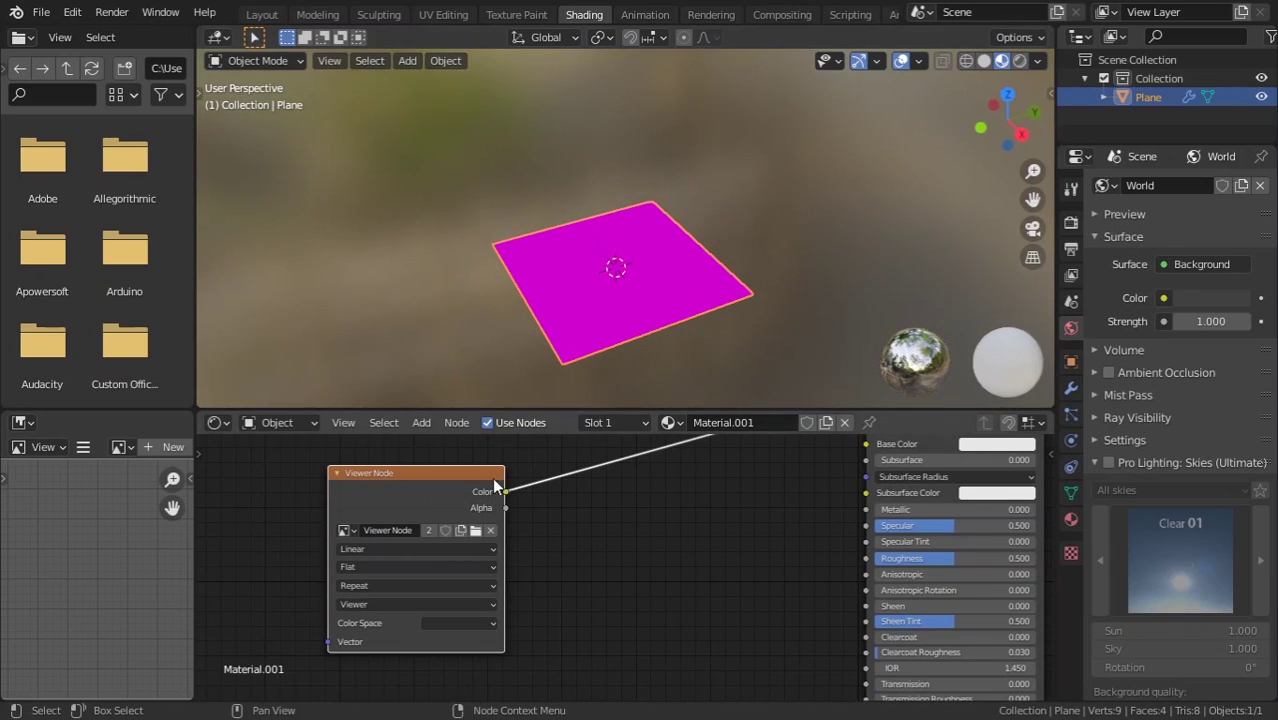
# Step: Load untitled.png from the Desktop into the texture and inspect the woven plane
pyautogui.click(474, 535)
pyautogui.click(225, 301)
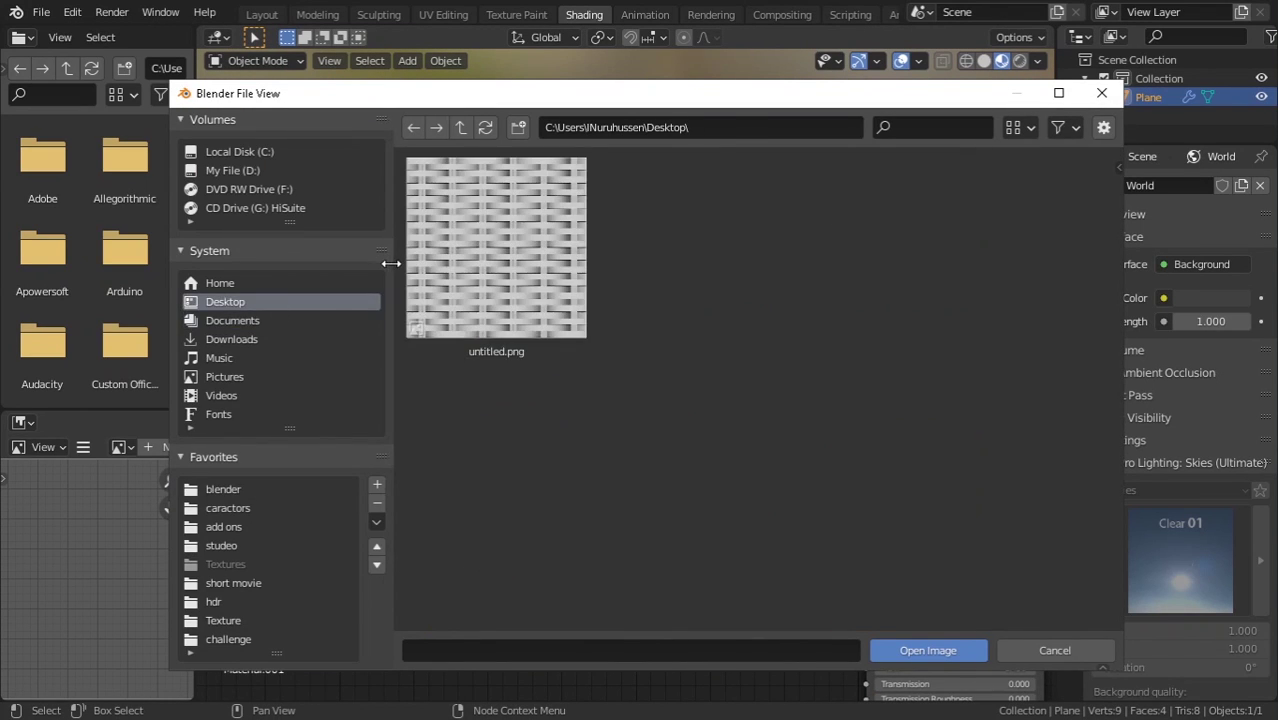
pyautogui.doubleClick(473, 266)
pyautogui.moveTo(681, 237)
pyautogui.mouseDown(button='middle')
pyautogui.moveTo(761, 288)
pyautogui.moveTo(767, 233)
pyautogui.mouseUp(button='middle')
pyautogui.scroll(5, 767, 233)
pyautogui.moveTo(844, 319)
pyautogui.mouseDown(button='middle')
pyautogui.moveTo(700, 328)
pyautogui.moveTo(743, 213)
pyautogui.moveTo(700, 260)
pyautogui.mouseUp(button='middle')
pyautogui.moveTo(400, 473); pyautogui.dragTo(380, 458)
# Step: Move the image node aside and add a Displacement node
pyautogui.scroll(-2, 400, 500)
pyautogui.moveTo(344, 468); pyautogui.dragTo(494, 468, button='middle')
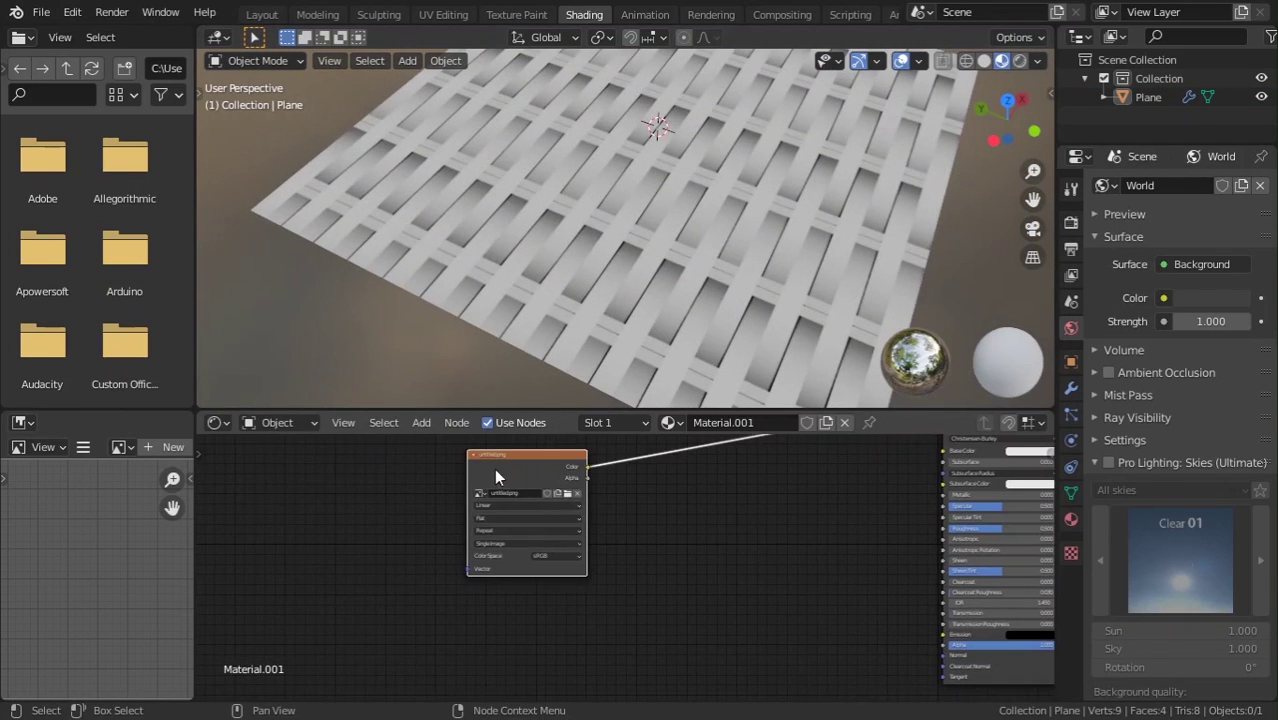
pyautogui.moveTo(494, 468); pyautogui.dragTo(290, 545)
pyautogui.moveTo(649, 595); pyautogui.dragTo(433, 572, button='middle')
pyautogui.hotkey('shift', 'a')
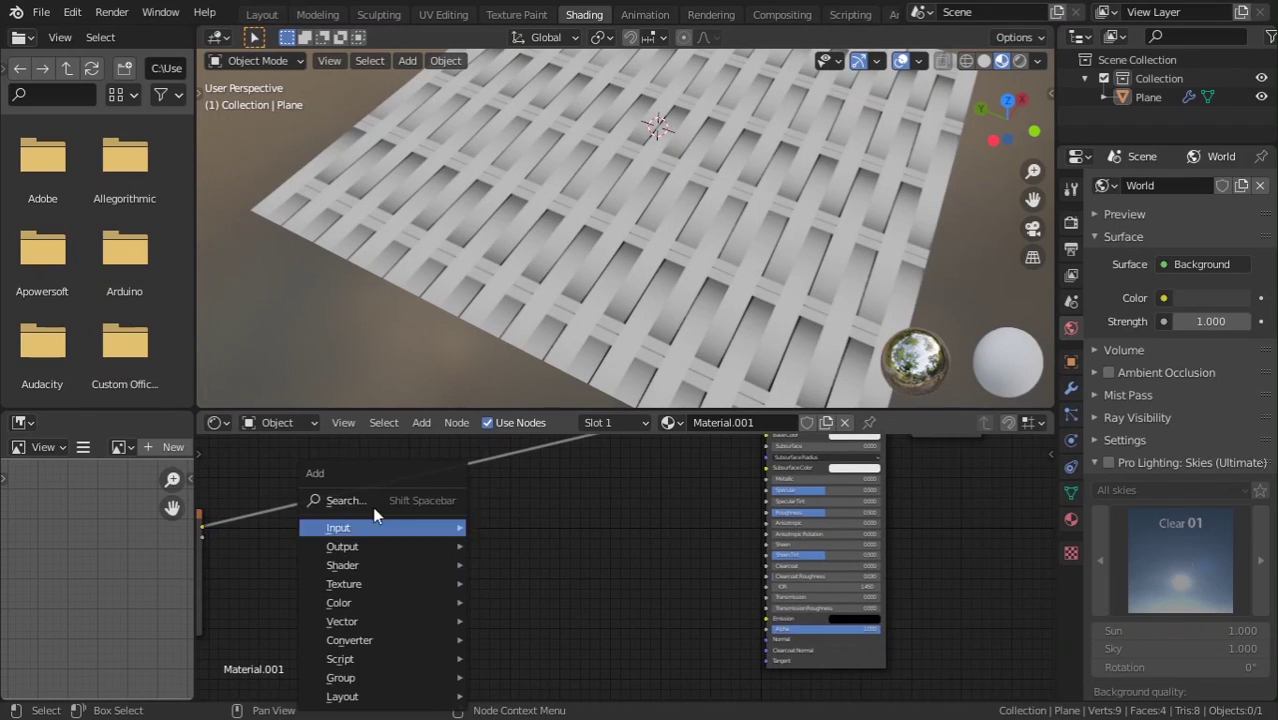
pyautogui.click(366, 500)
pyautogui.write('dis')
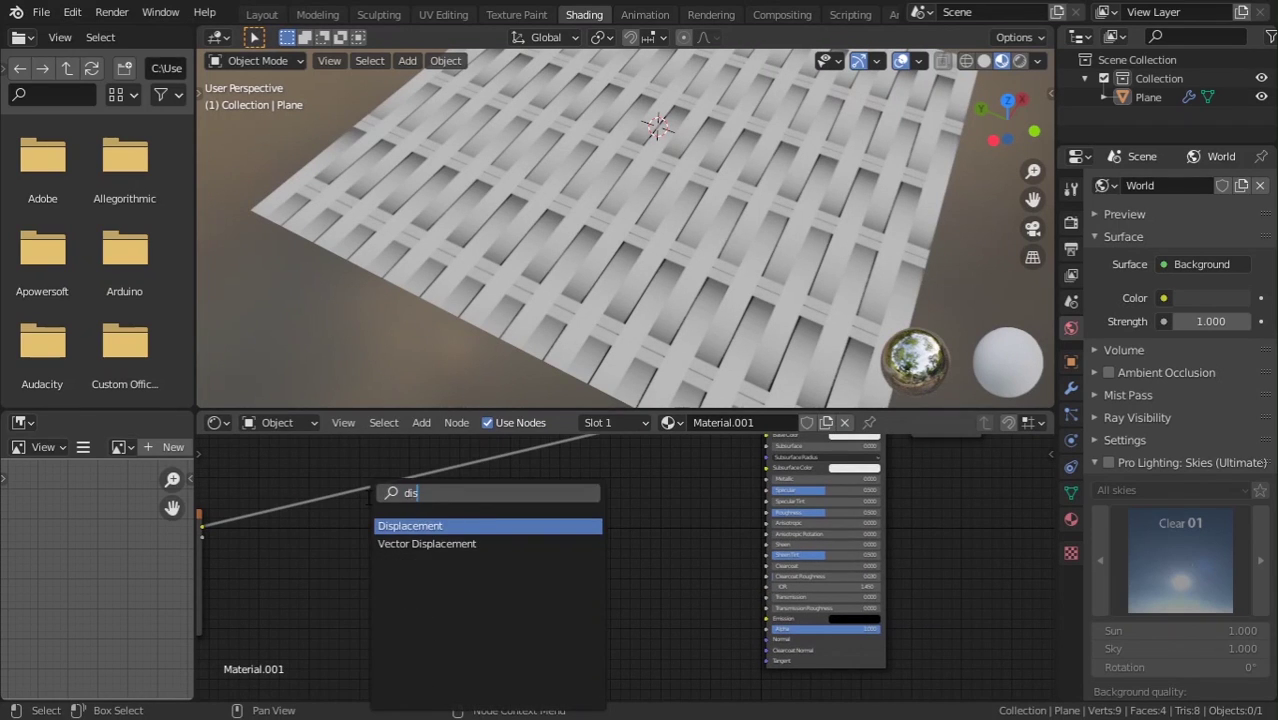
pyautogui.press('Return')
pyautogui.click(391, 498)
# Step: Wire Displacement into the output's Displacement and image Color into Height, then preview rendered
pyautogui.moveTo(832, 436); pyautogui.dragTo(642, 514, button='middle')
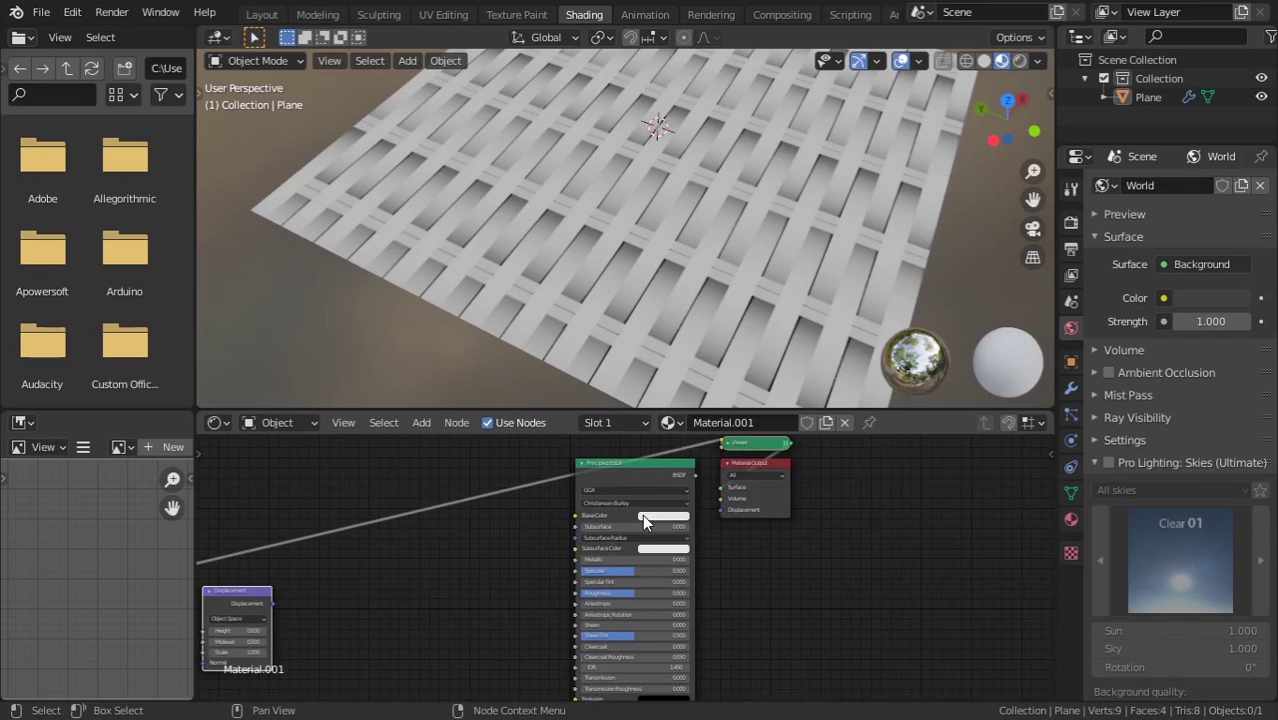
pyautogui.moveTo(630, 465); pyautogui.dragTo(655, 610)
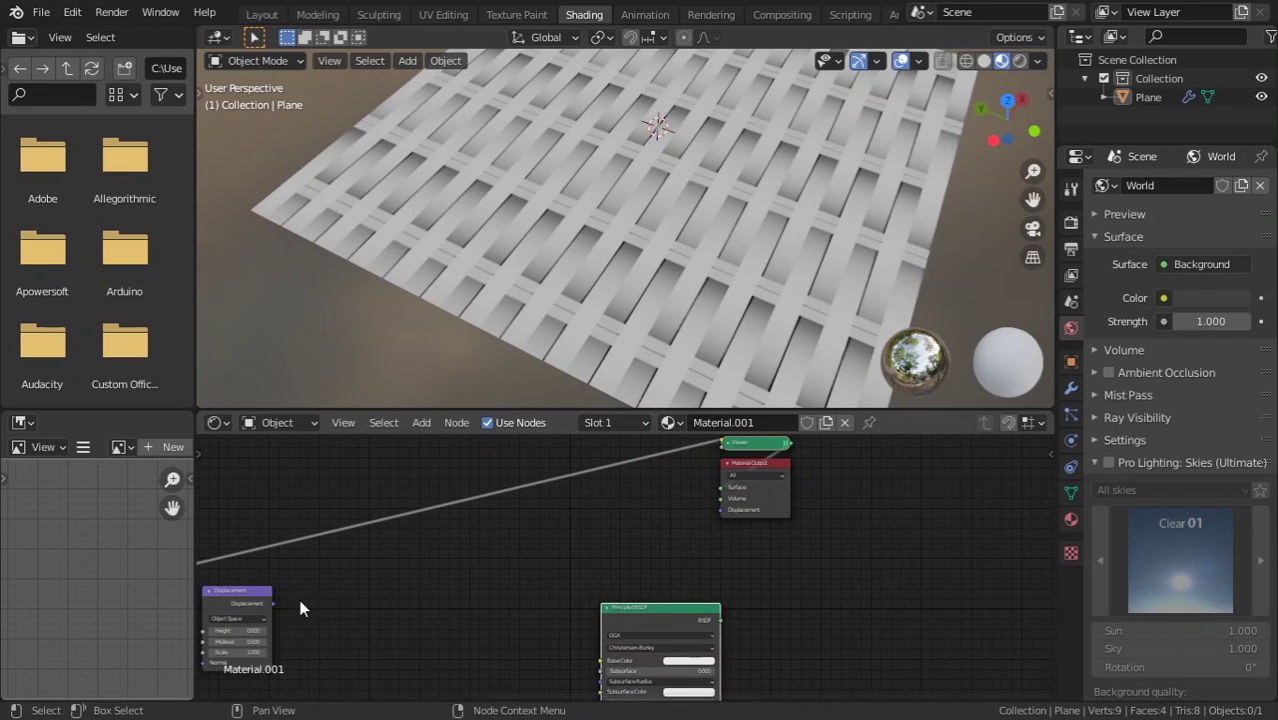
pyautogui.moveTo(272, 604); pyautogui.dragTo(721, 510)
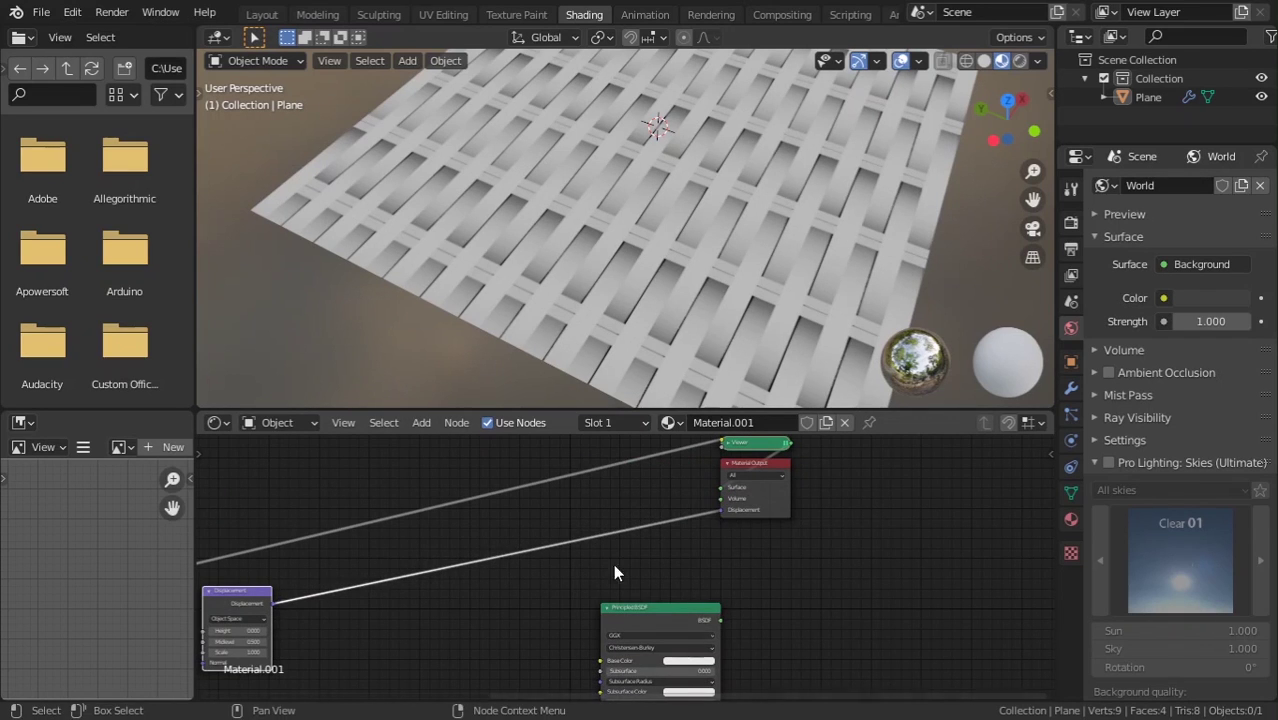
pyautogui.moveTo(613, 564)
pyautogui.mouseDown(button='middle')
pyautogui.moveTo(195, 601)
pyautogui.moveTo(343, 556)
pyautogui.mouseUp(button='middle')
pyautogui.moveTo(357, 536)
pyautogui.mouseDown()
pyautogui.moveTo(481, 585)
pyautogui.moveTo(547, 553)
pyautogui.mouseUp()
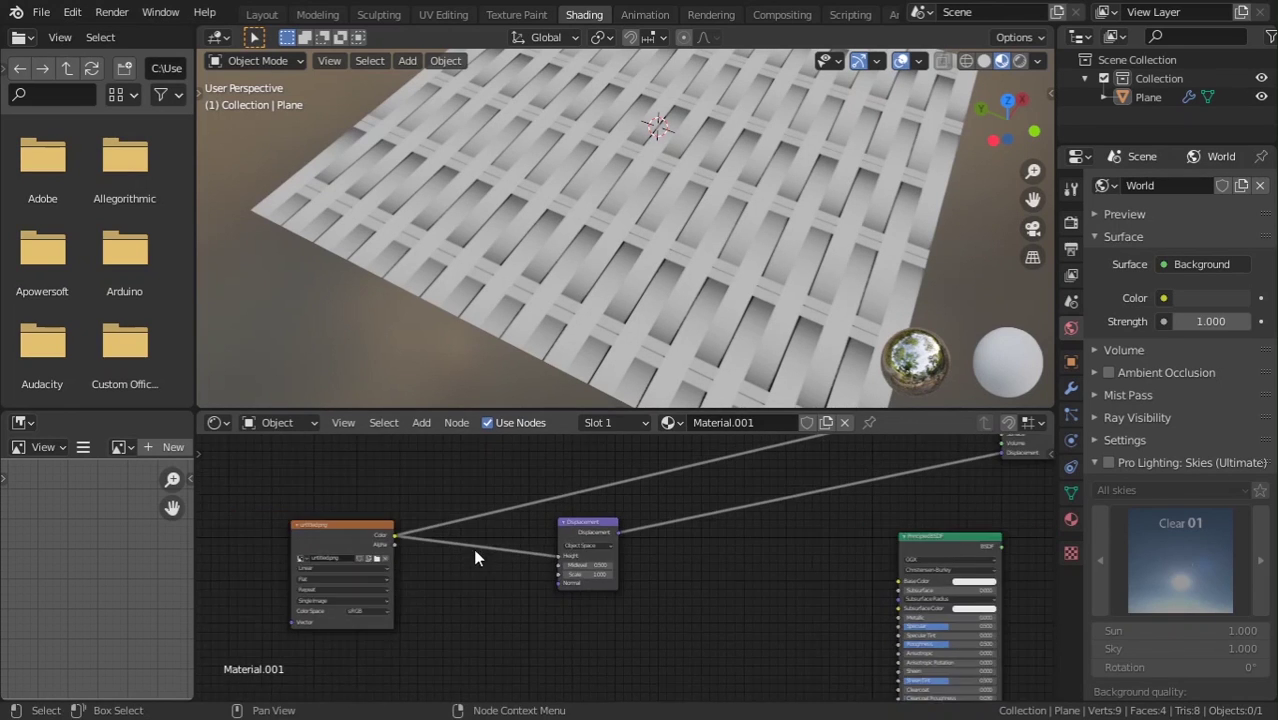
pyautogui.moveTo(880, 500); pyautogui.dragTo(628, 534, button='middle')
pyautogui.moveTo(801, 466)
pyautogui.mouseDown(button='middle')
pyautogui.moveTo(638, 556)
pyautogui.moveTo(821, 485)
pyautogui.mouseUp(button='middle')
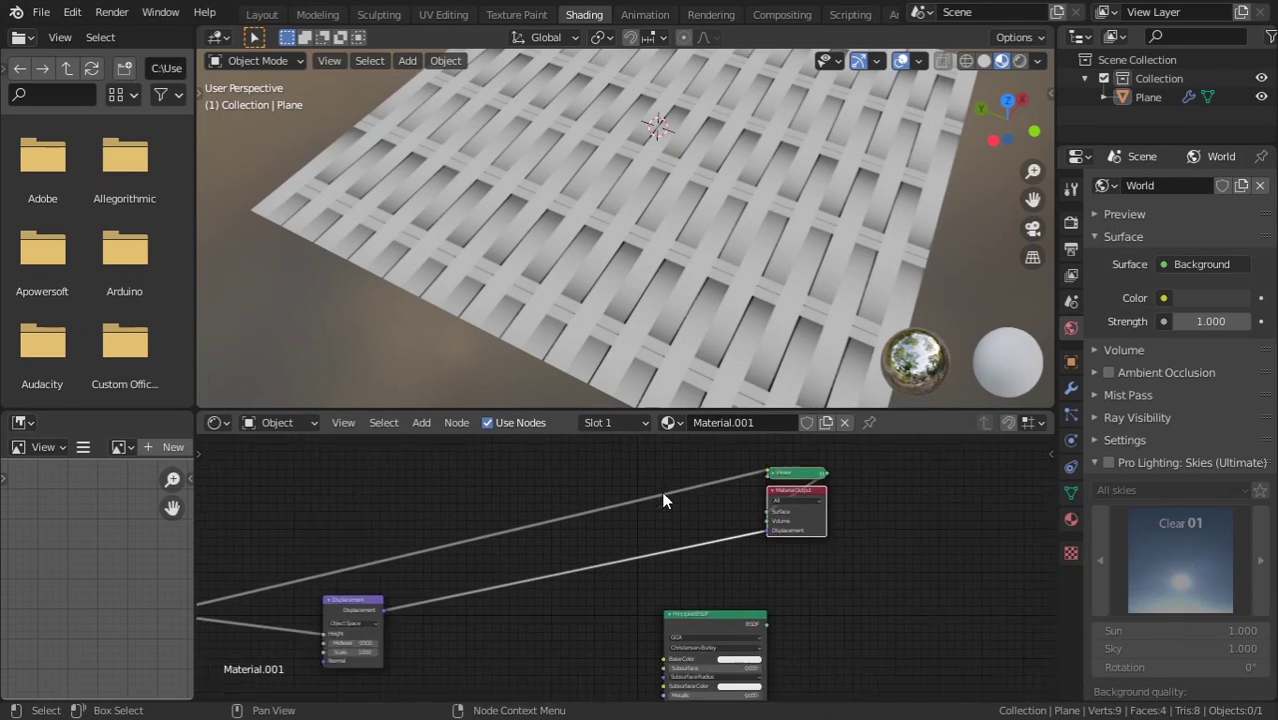
pyautogui.click(1019, 61)
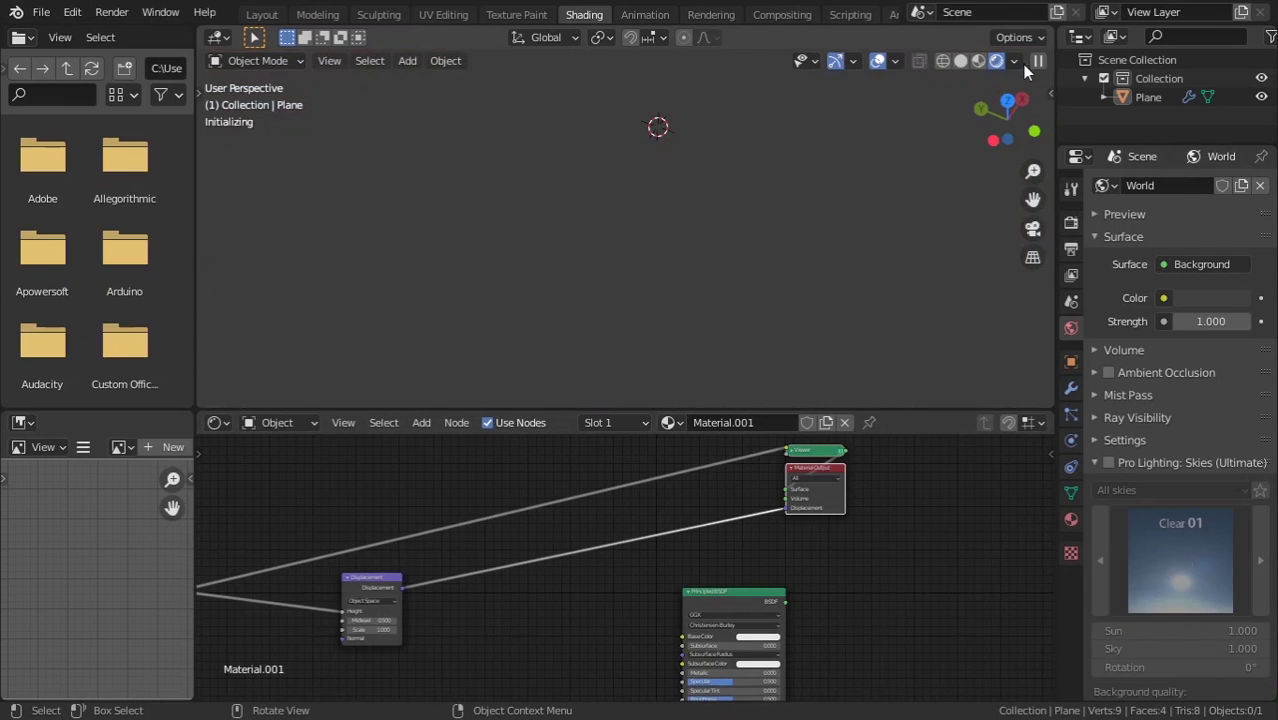
# Step: Turn off Scene World in viewport shading to preview with an HDRI
pyautogui.scroll(-5, 850, 220)
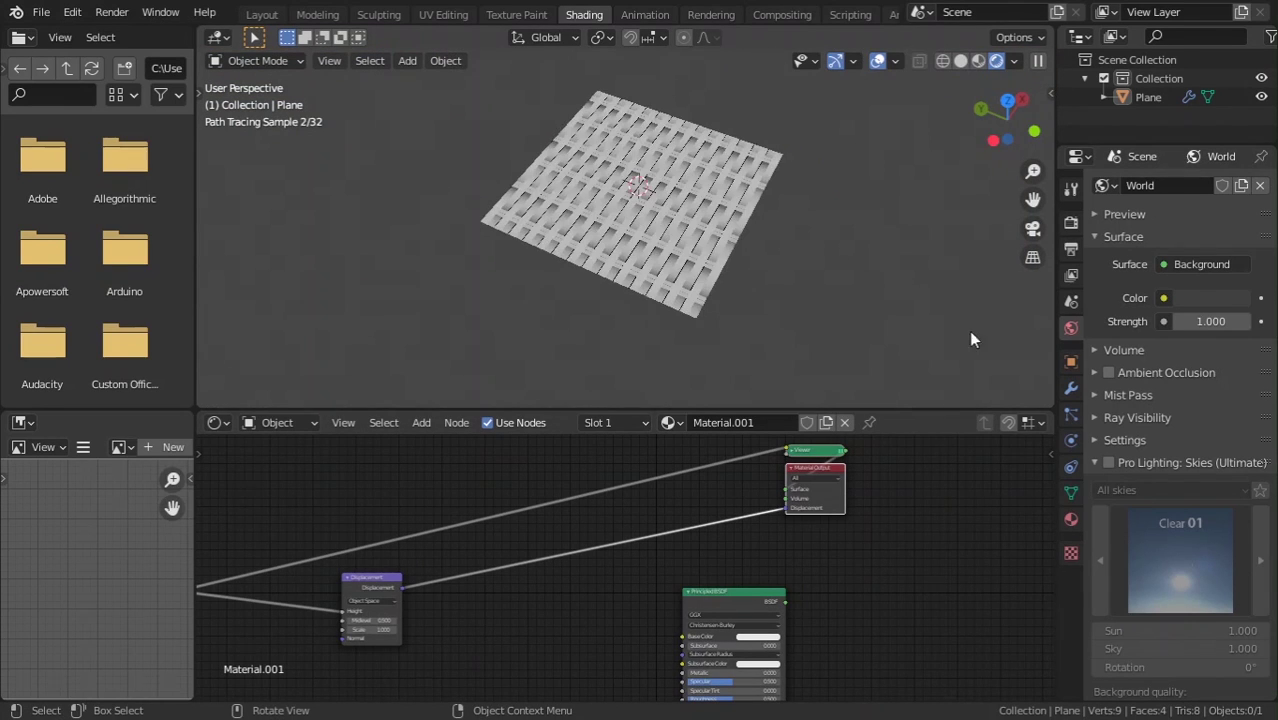
pyautogui.click(1013, 61)
pyautogui.click(930, 174)
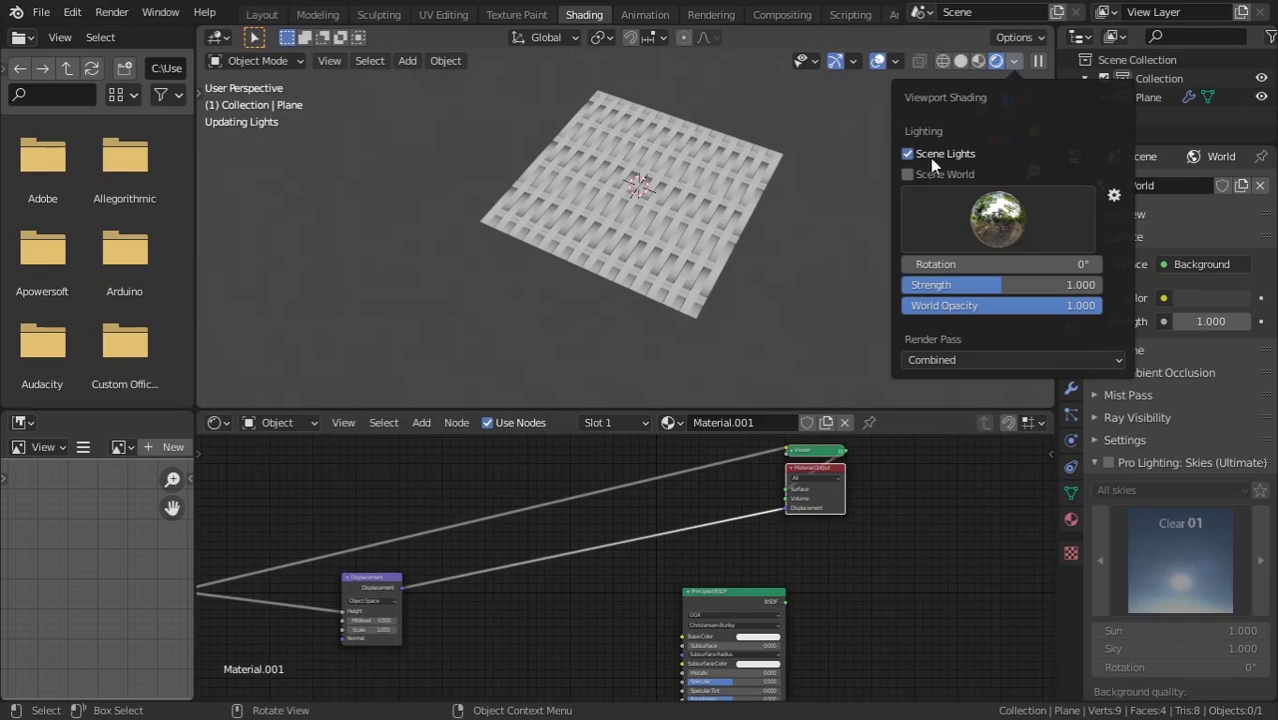
# Step: Set the material's Displacement Method to Displacement and Bump
pyautogui.click(1070, 519)
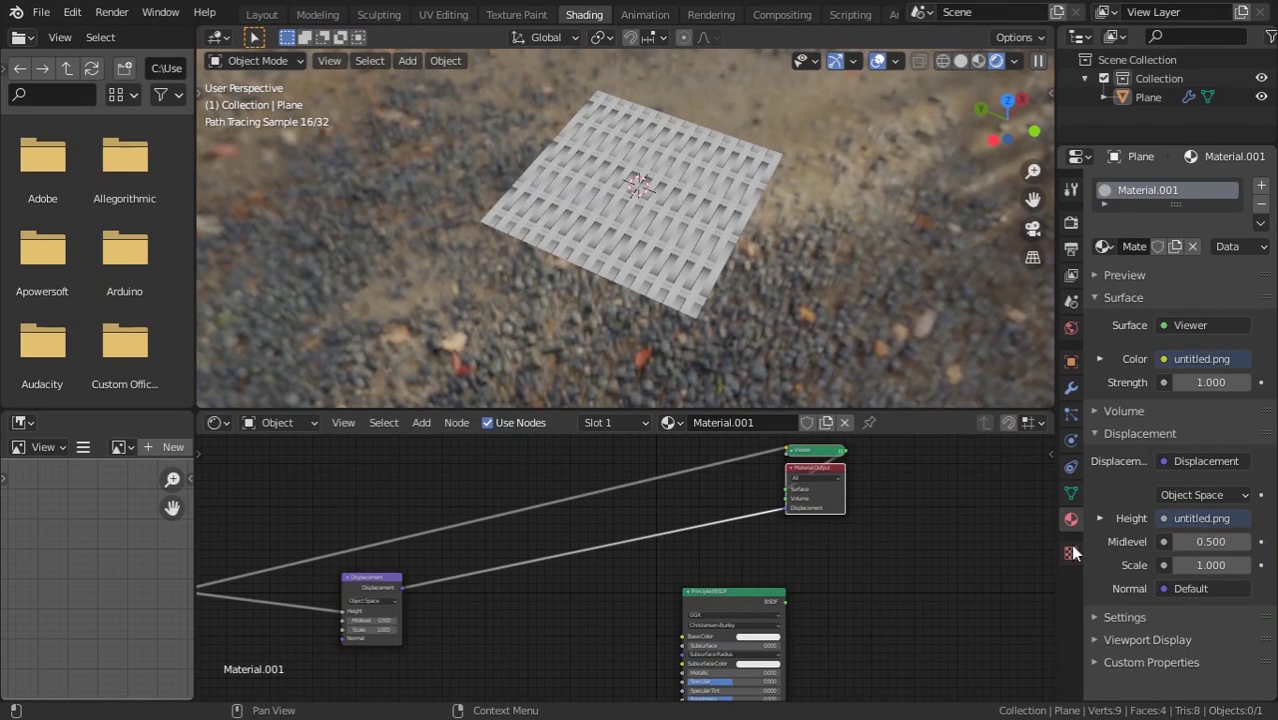
pyautogui.click(1070, 391)
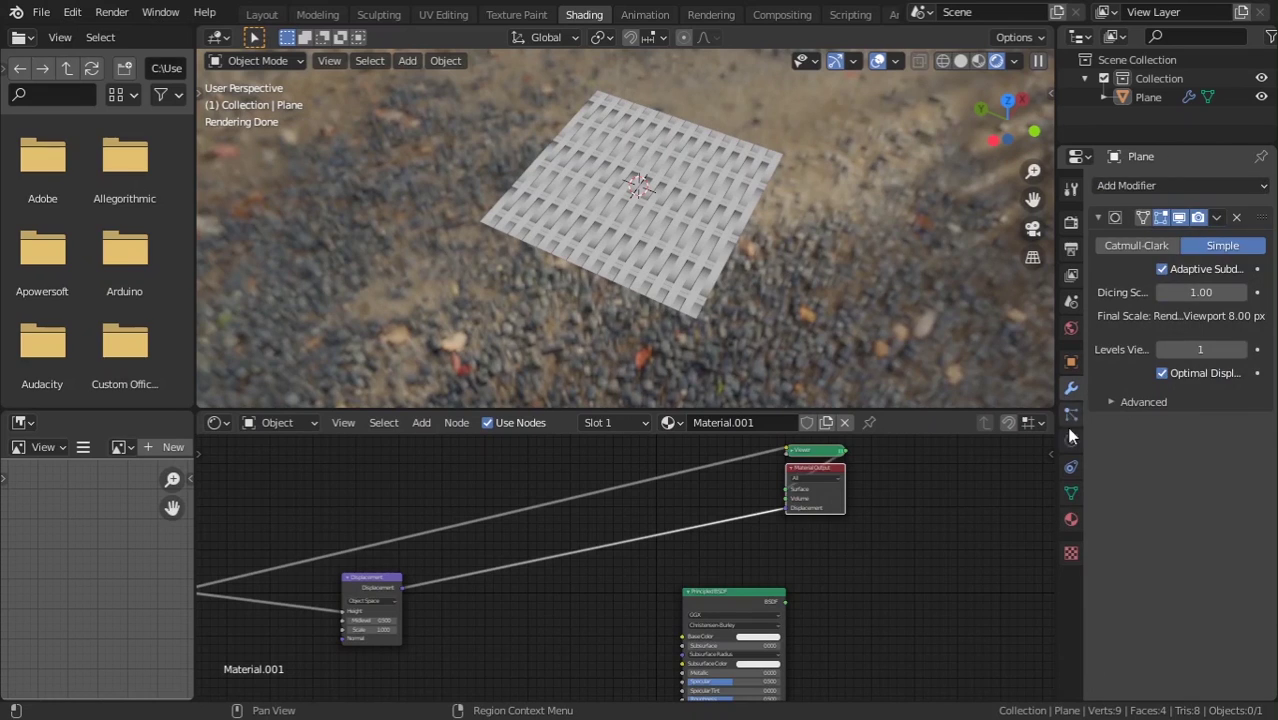
pyautogui.click(1070, 519)
pyautogui.click(1124, 617)
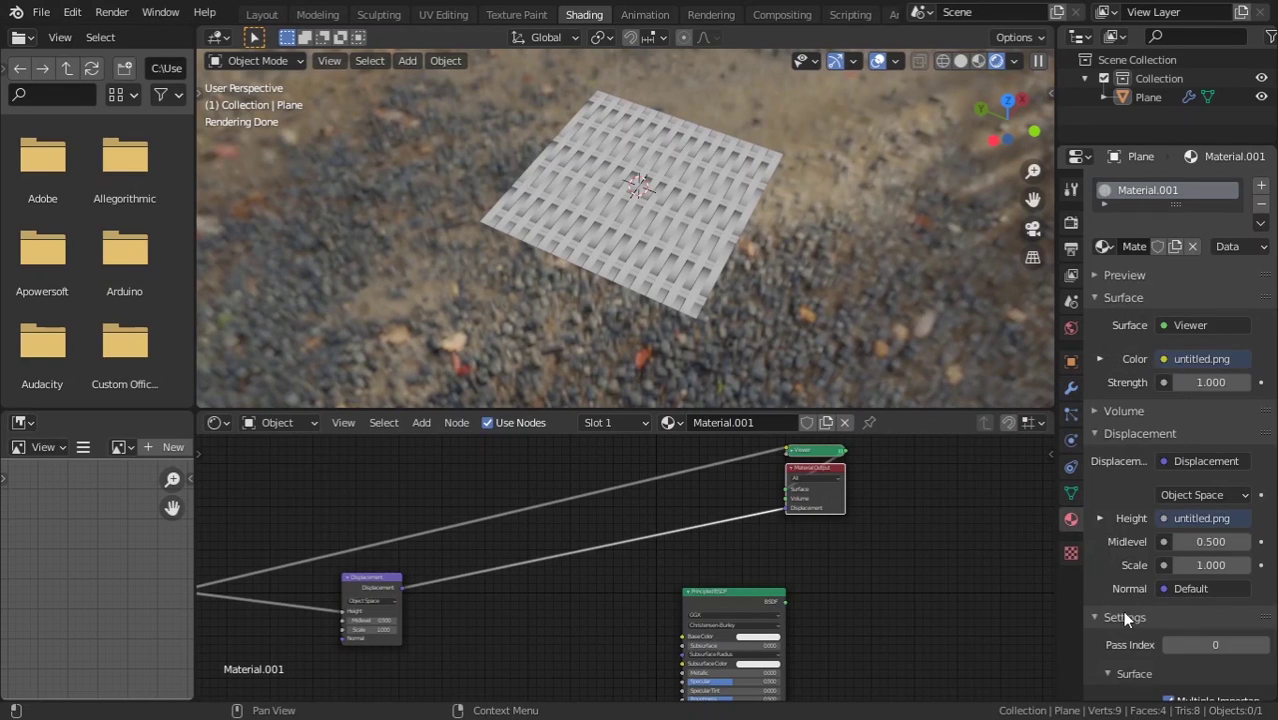
pyautogui.scroll(-5, 1202, 616)
pyautogui.click(1185, 518)
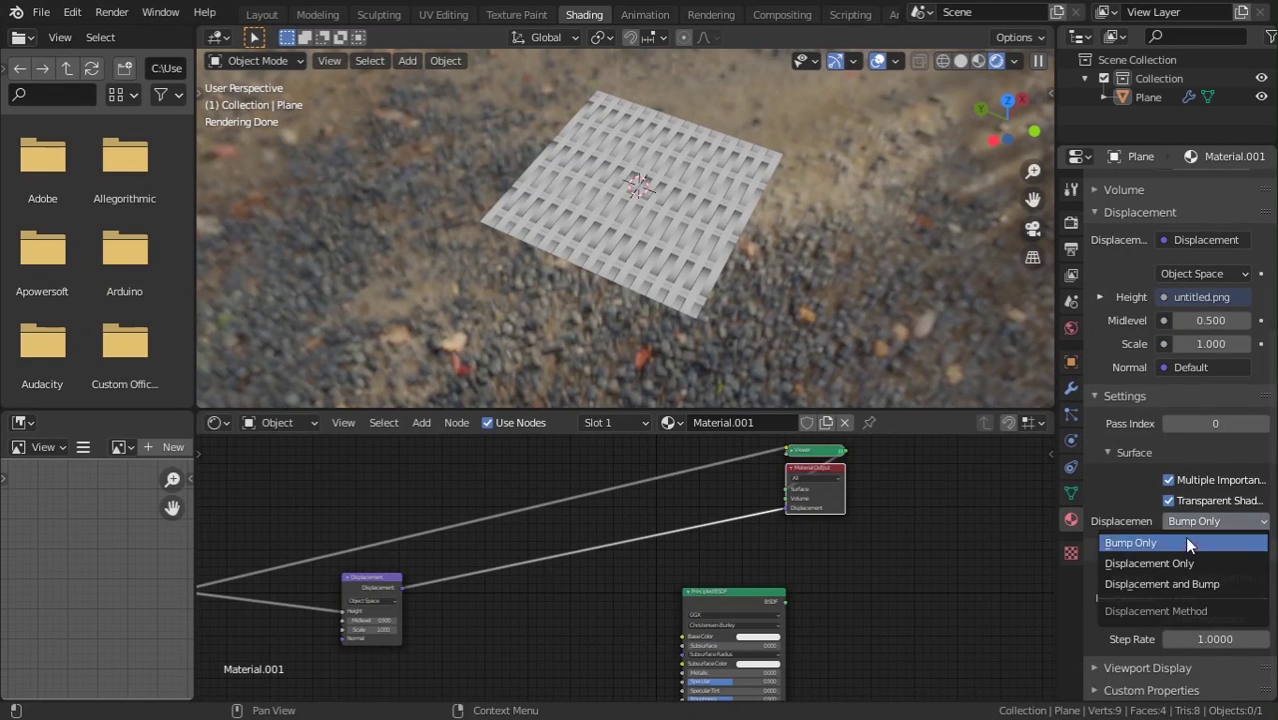
pyautogui.click(1181, 583)
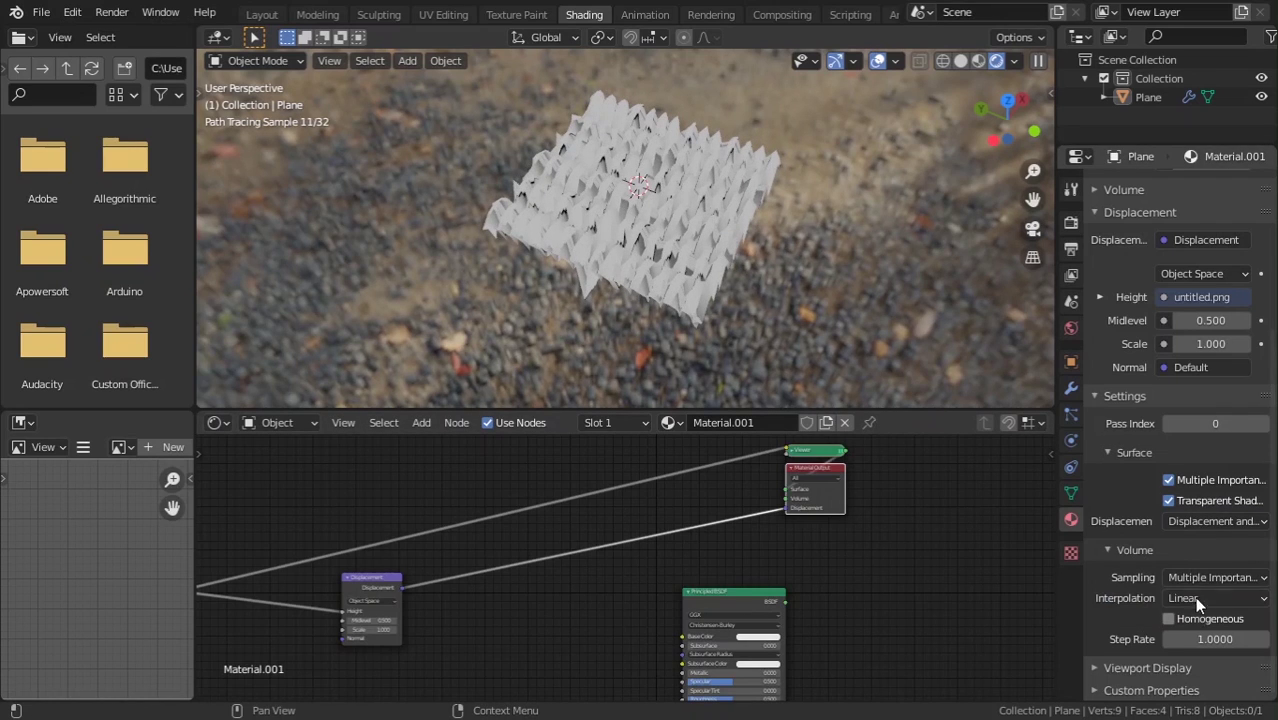
# Step: Set the plane's Subdivision modifier viewport levels to 6
pyautogui.moveTo(710, 253); pyautogui.dragTo(772, 323, button='middle')
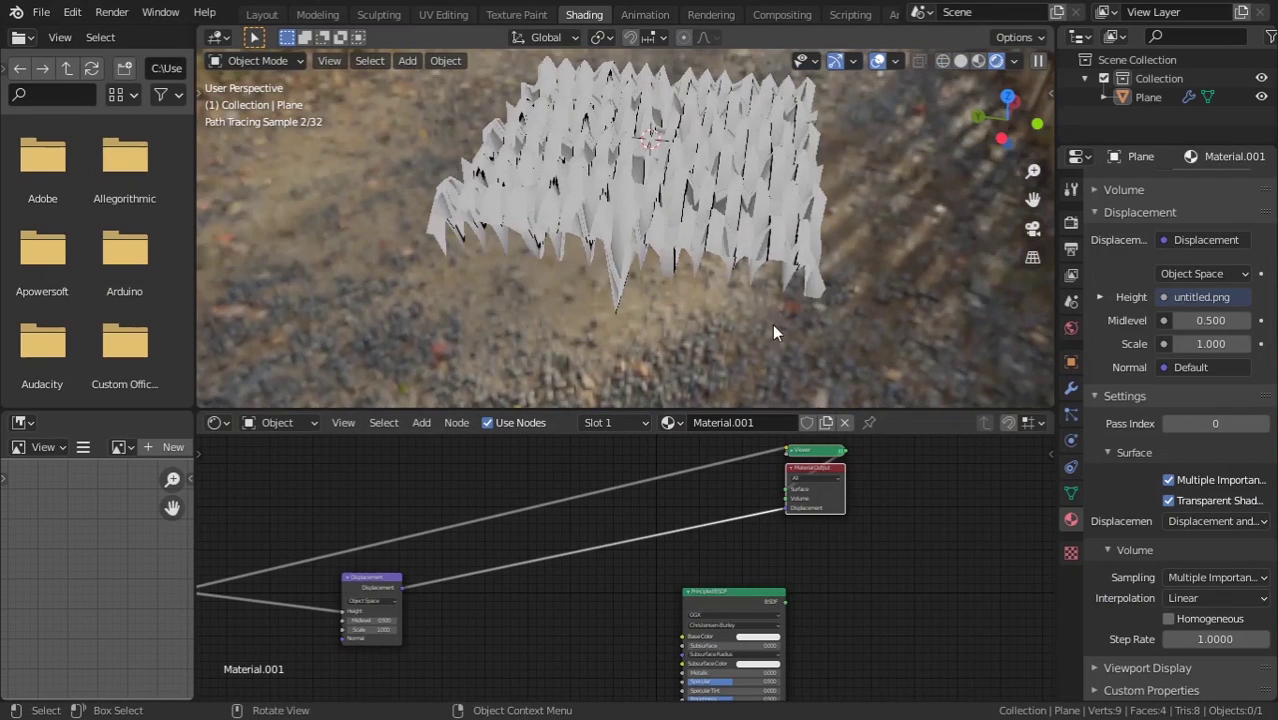
pyautogui.moveTo(540, 395); pyautogui.dragTo(711, 287, button='middle')
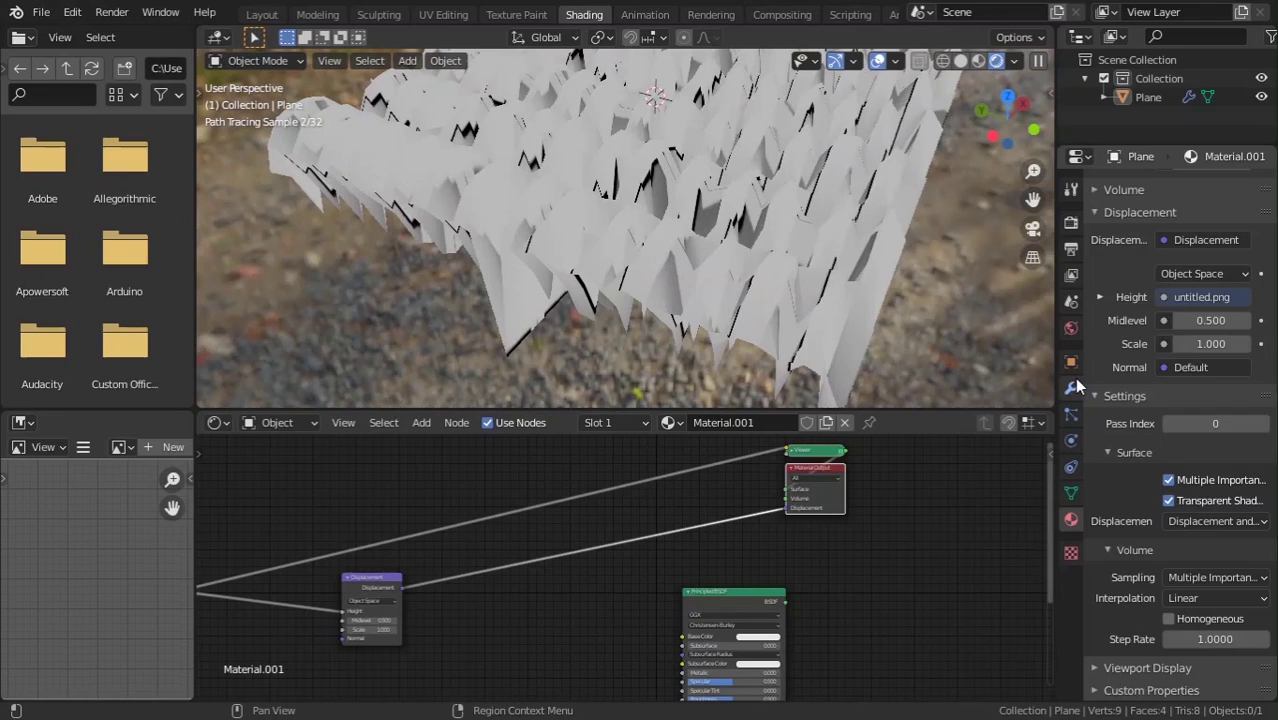
pyautogui.click(1070, 387)
pyautogui.moveTo(1205, 346); pyautogui.dragTo(1236, 349)
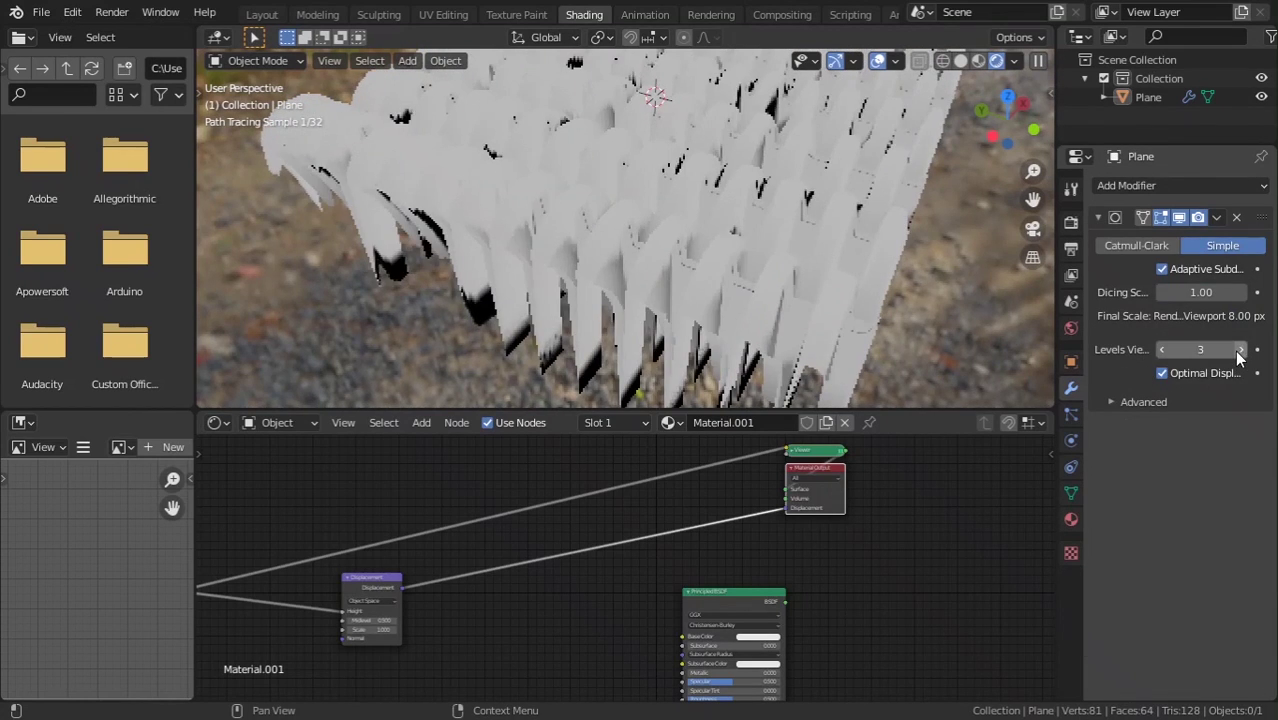
pyautogui.click(1236, 349)
pyautogui.write('6')
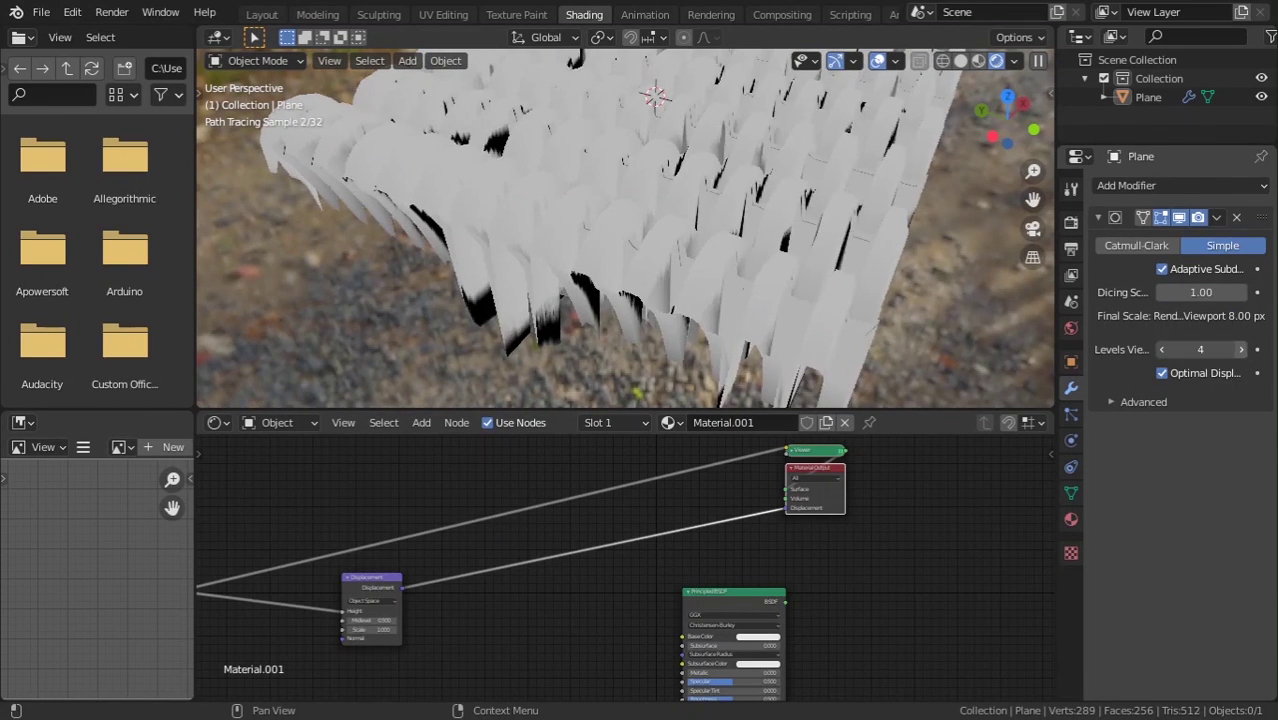
pyautogui.press('Return')
# Step: Lower the Displacement node Scale to 0.160 for shallower woven relief
pyautogui.moveTo(566, 155)
pyautogui.mouseDown(button='middle')
pyautogui.moveTo(612, 178)
pyautogui.moveTo(606, 202)
pyautogui.mouseUp(button='middle')
pyautogui.scroll(3, 598, 174)
pyautogui.scroll(2, 640, 570)
pyautogui.scroll(2, 612, 548)
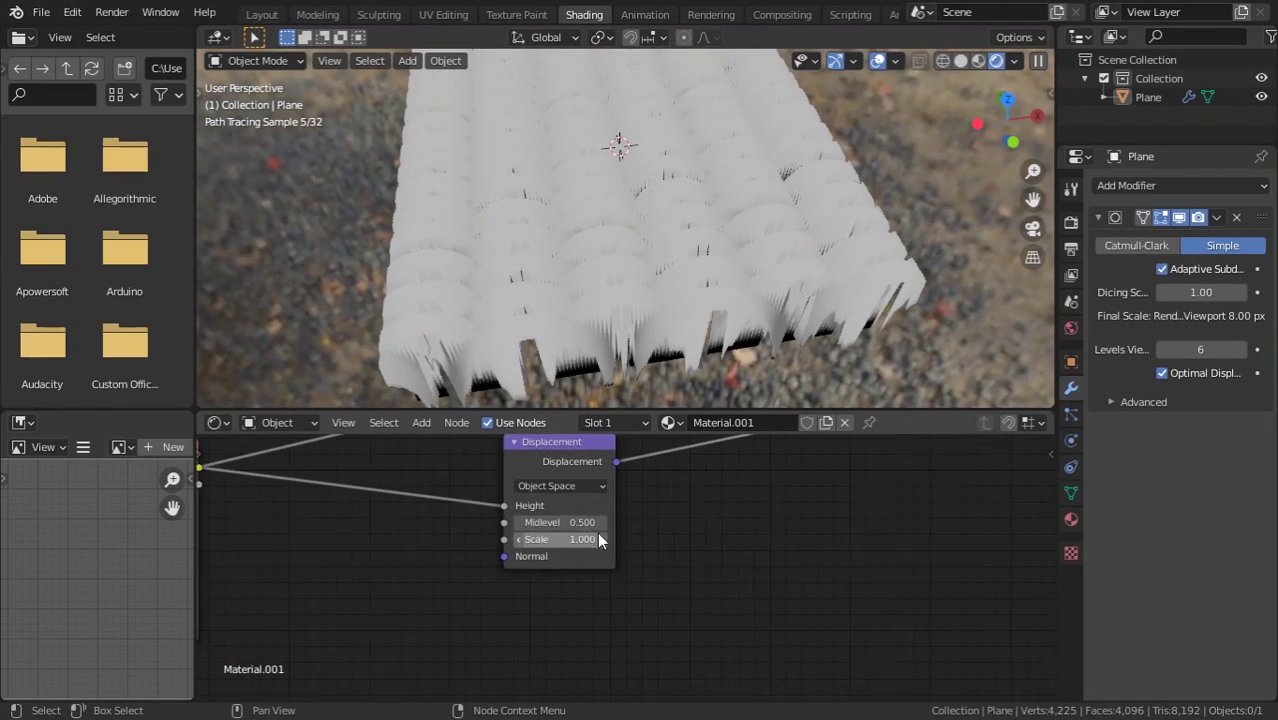
pyautogui.moveTo(586, 549); pyautogui.dragTo(502, 549)
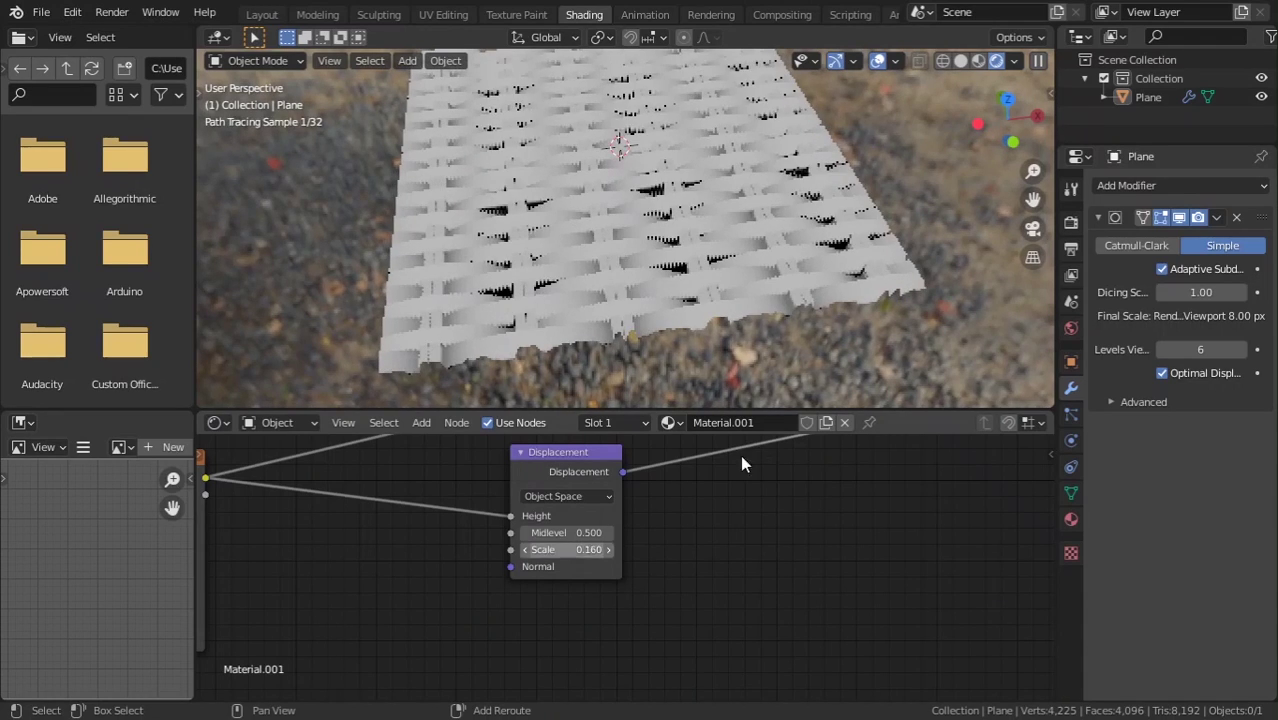
# Step: Drop the Subdivision Dicing Scale to 0.64 and inspect the rendered basket weave
pyautogui.moveTo(868, 279); pyautogui.dragTo(857, 363, button='middle')
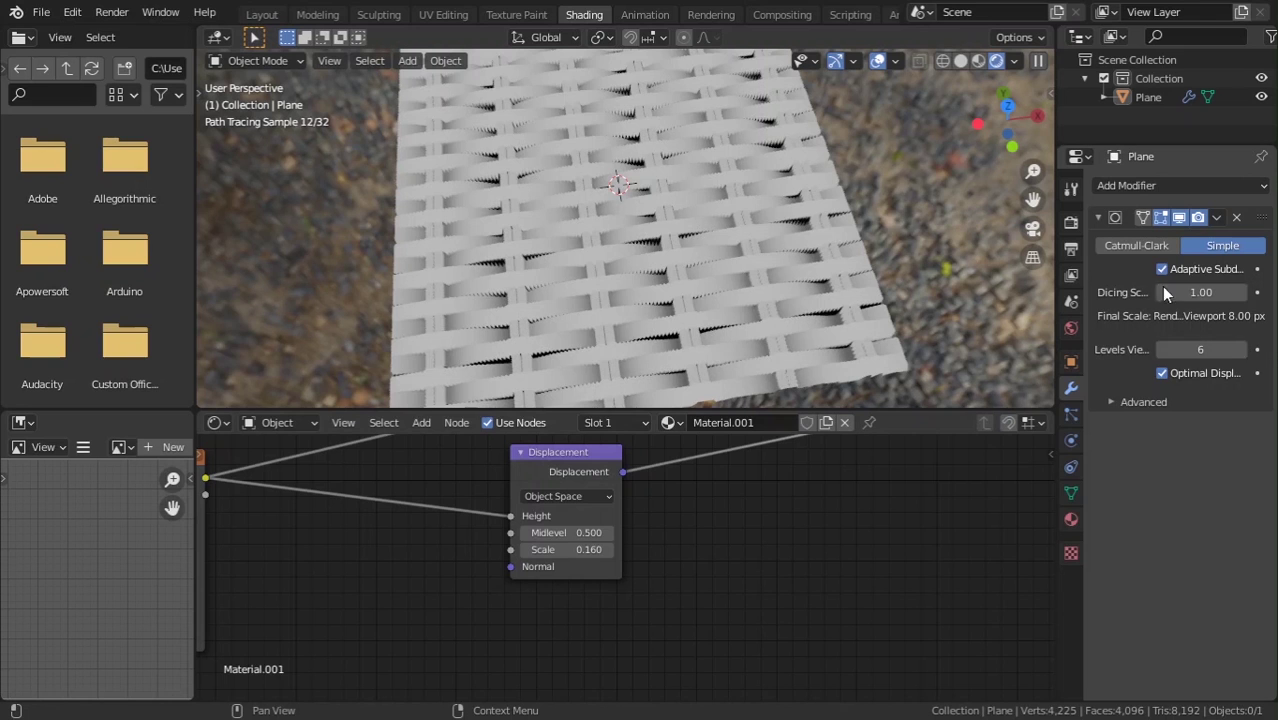
pyautogui.moveTo(1163, 291); pyautogui.dragTo(1140, 291)
pyautogui.scroll(5, 590, 298)
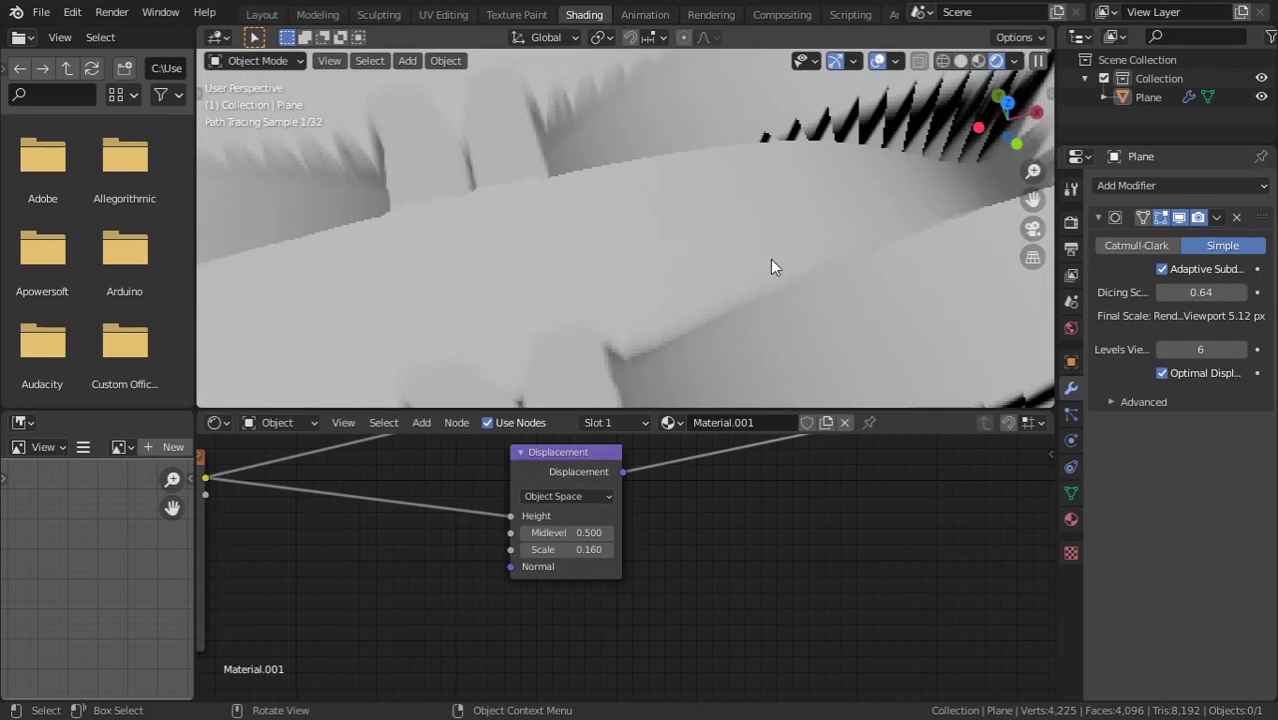
pyautogui.click(979, 64)
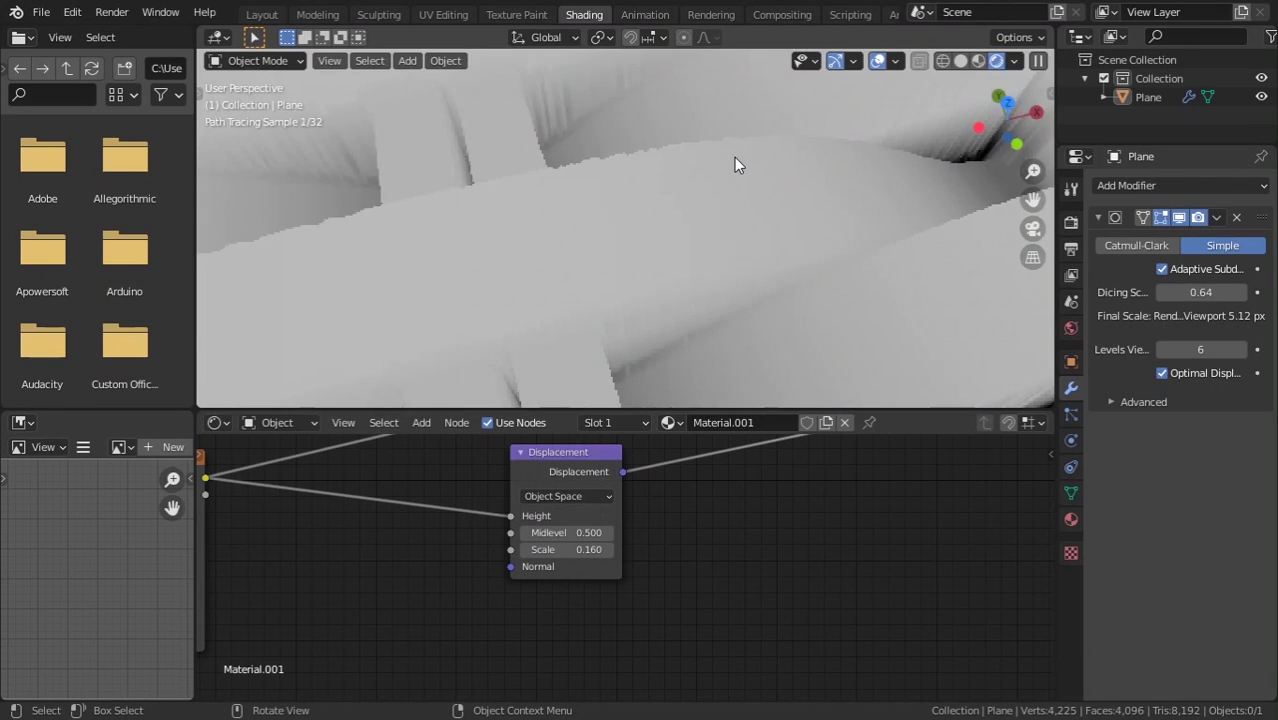
pyautogui.moveTo(734, 157); pyautogui.dragTo(607, 303, button='middle')
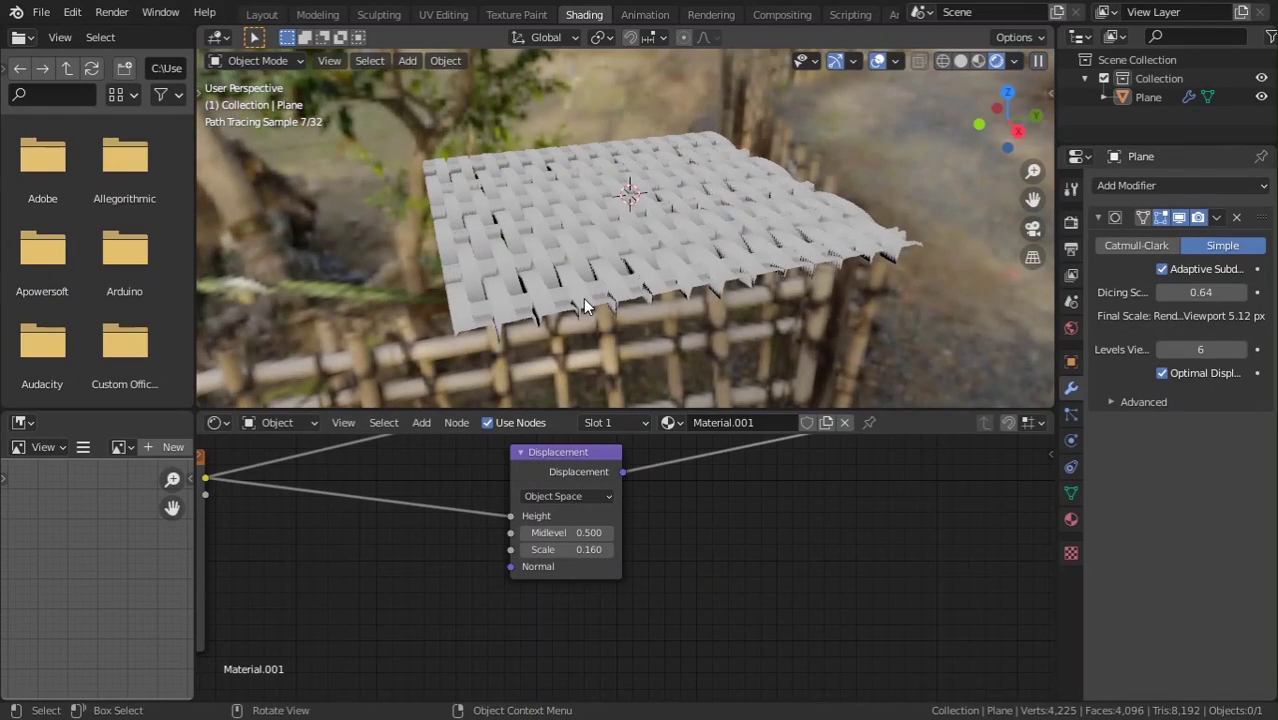
pyautogui.moveTo(641, 288); pyautogui.dragTo(778, 344, button='middle')
pyautogui.scroll(-3, 803, 554)
pyautogui.moveTo(715, 564); pyautogui.dragTo(685, 564, button='middle')
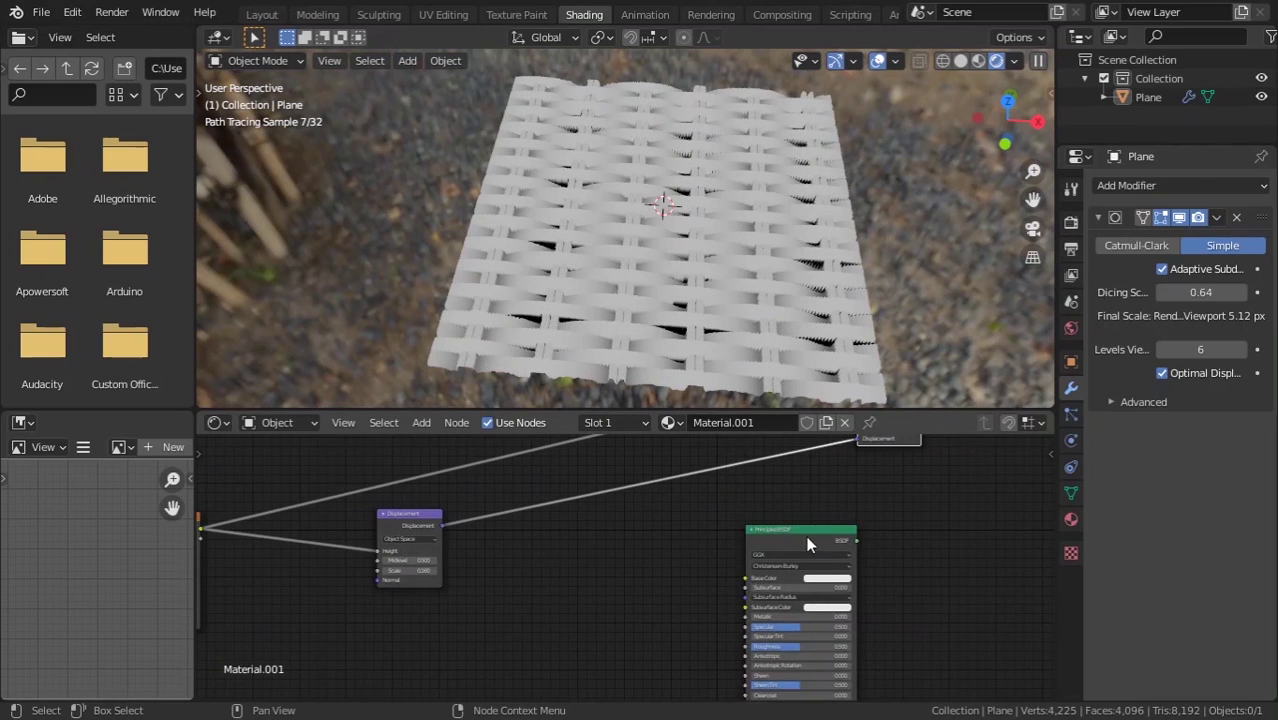
# Step: Move the Principled BSDF node aside and delete it
pyautogui.press('g')
pyautogui.click(334, 493)
pyautogui.moveTo(334, 493)
pyautogui.mouseDown(button='middle')
pyautogui.moveTo(410, 581)
pyautogui.moveTo(403, 666)
pyautogui.mouseUp(button='middle')
pyautogui.scroll(-1, 410, 581)
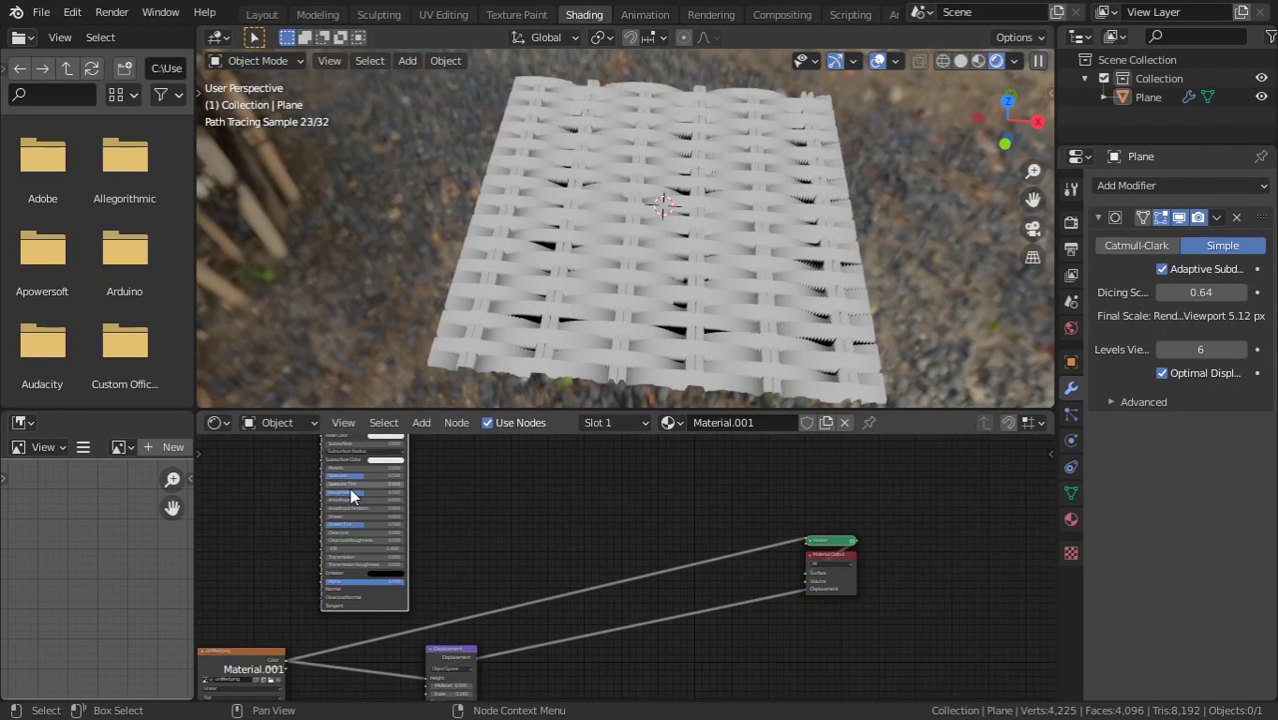
pyautogui.press('x')
# Step: Add a Transparent BSDF node through the node search
pyautogui.hotkey('shift', 'a')
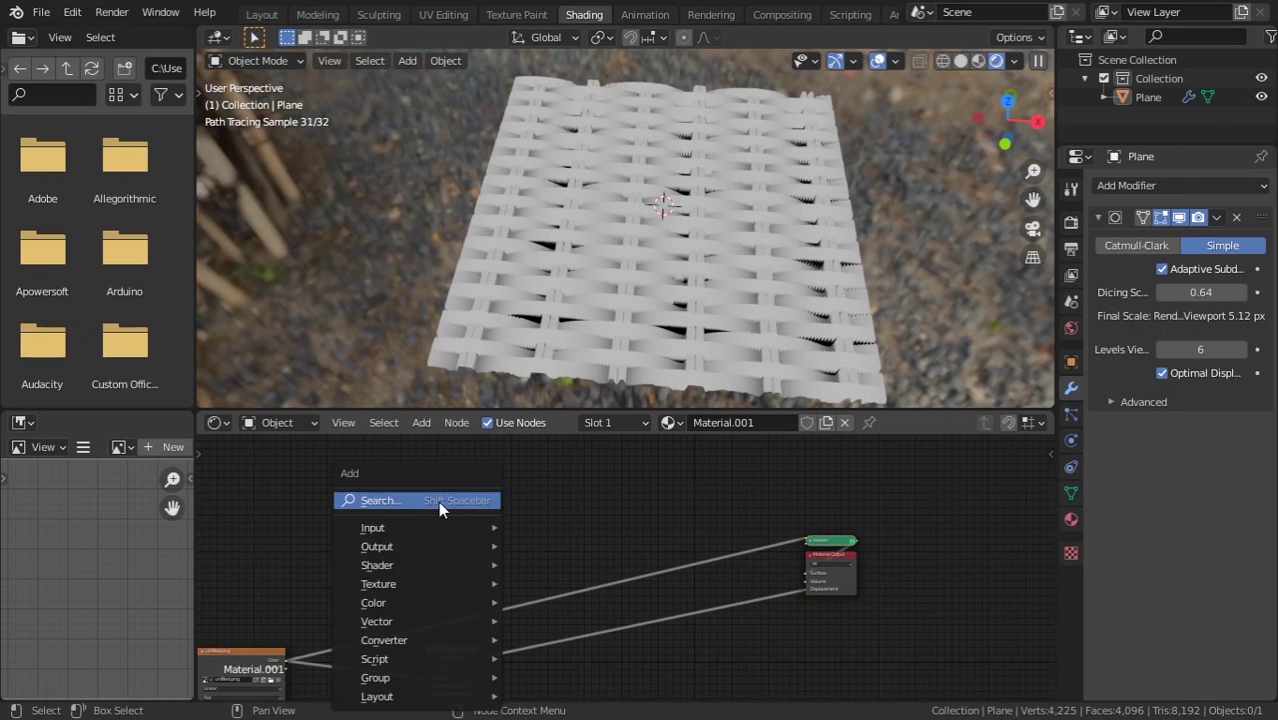
pyautogui.click(438, 501)
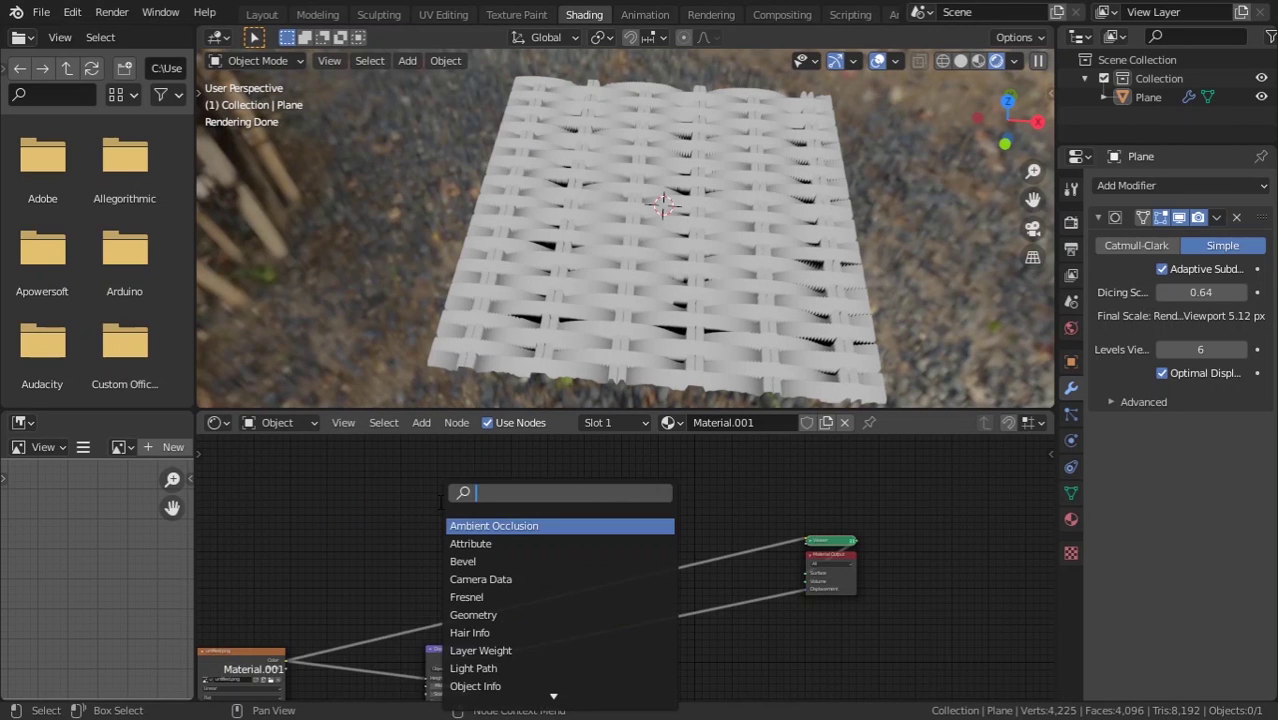
pyautogui.write('tra')
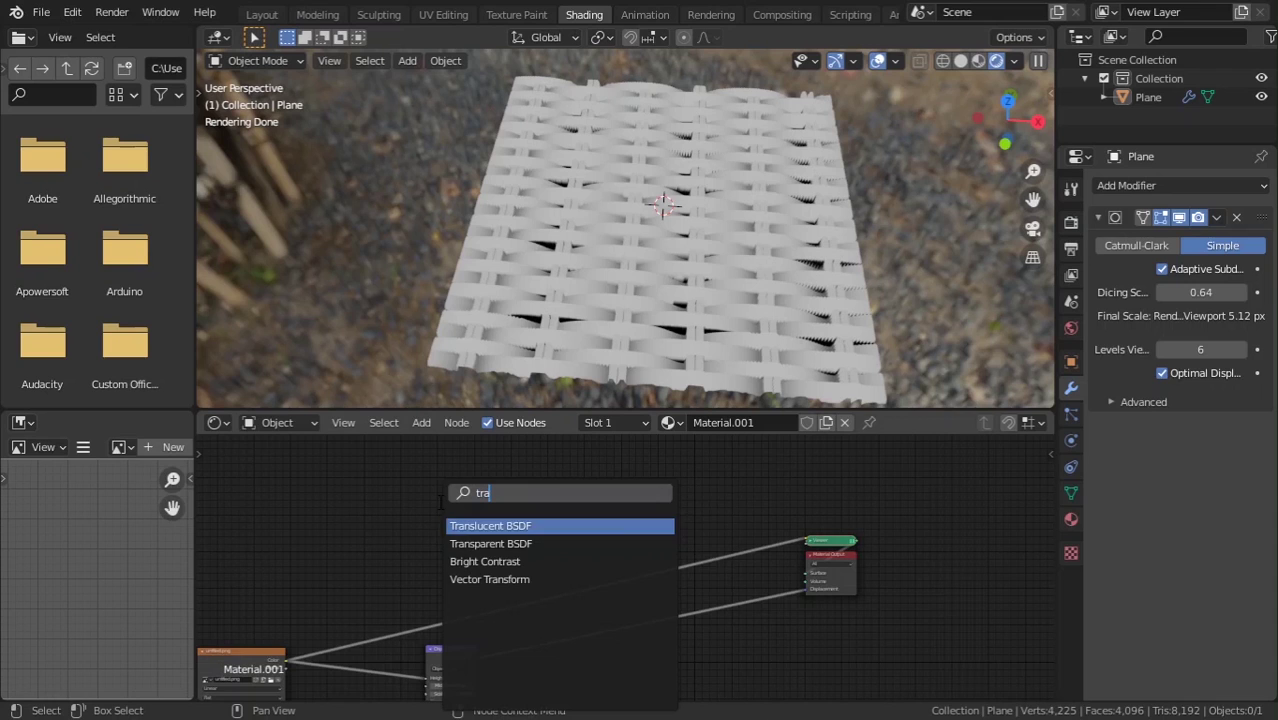
pyautogui.press('Down')
pyautogui.press('Up')
pyautogui.press('Down')
pyautogui.press('Return')
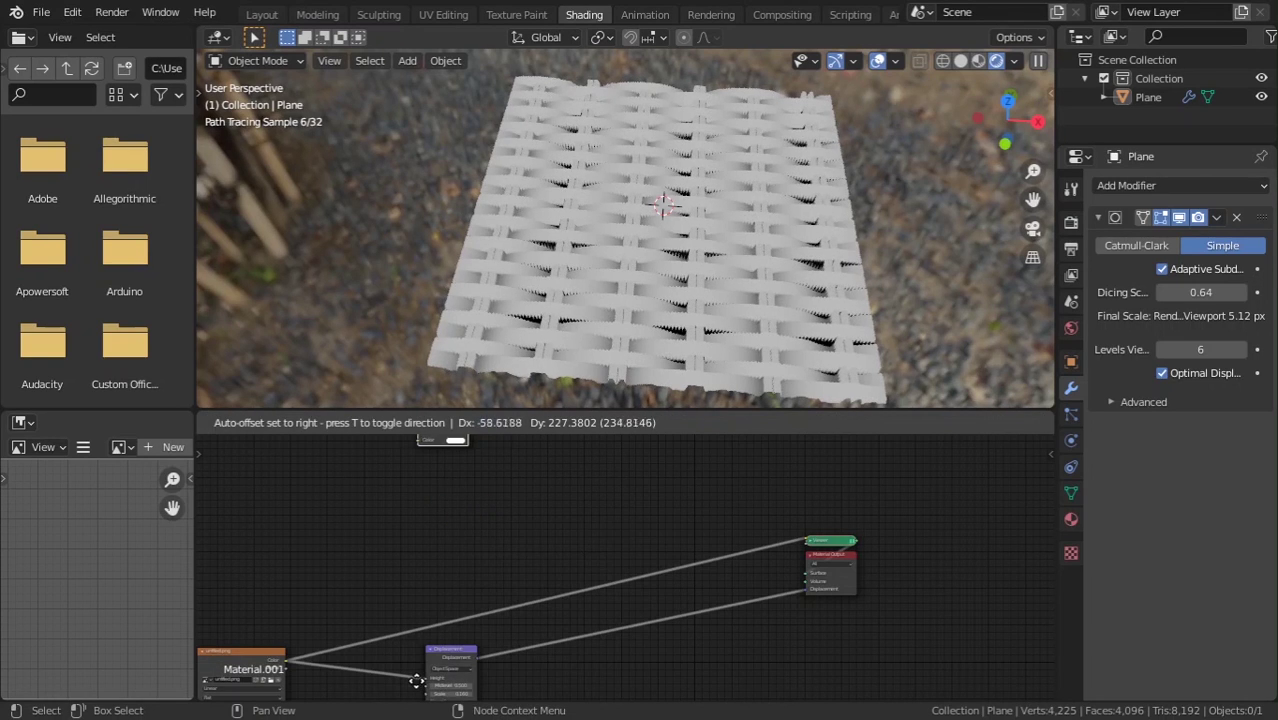
pyautogui.click(490, 505)
# Step: Add a Mix Shader and connect it to the Material Output Surface
pyautogui.hotkey('shift', 'a')
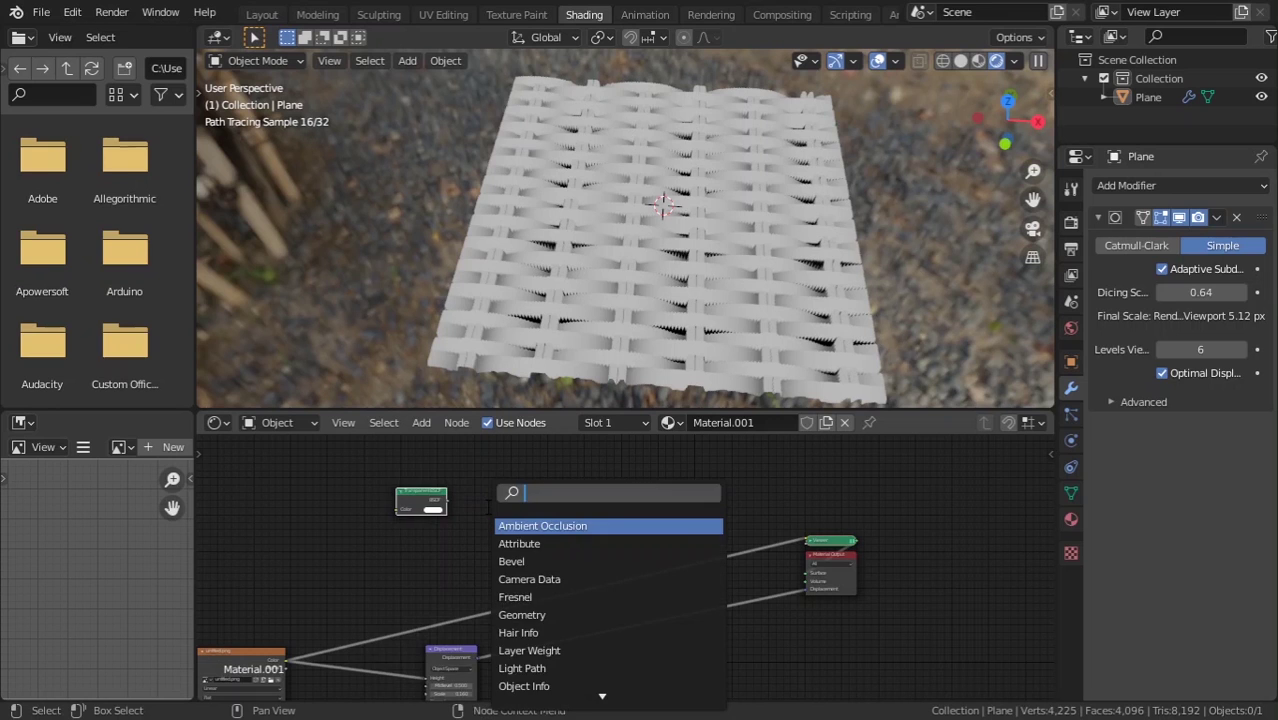
pyautogui.write('mix')
pyautogui.press('Return')
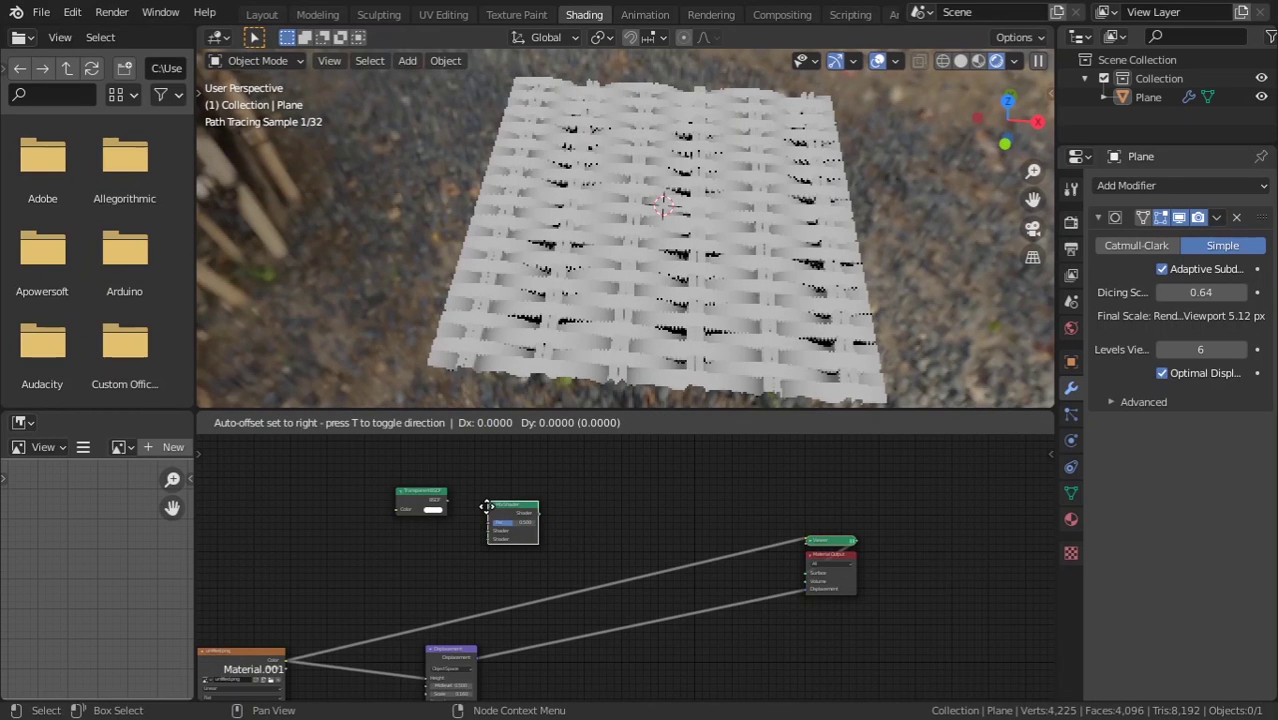
pyautogui.click(581, 516)
pyautogui.moveTo(546, 509); pyautogui.dragTo(806, 572)
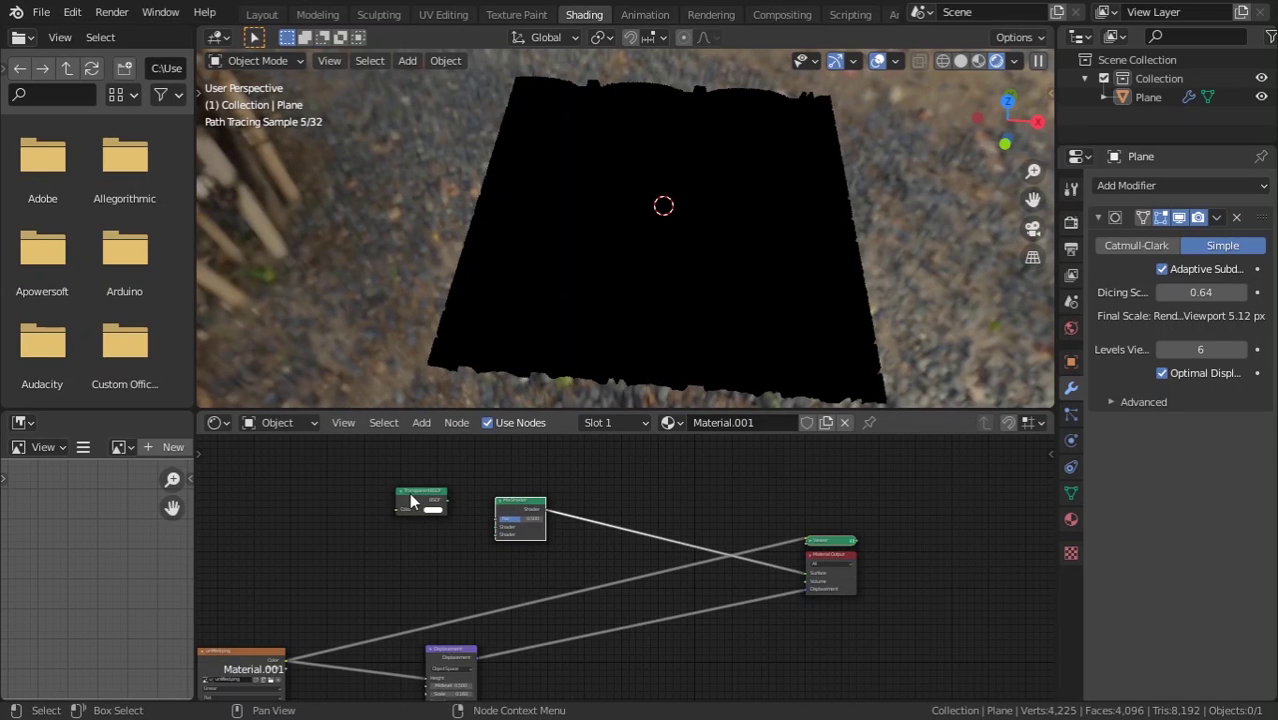
pyautogui.scroll(2, 410, 500)
pyautogui.scroll(1, 385, 531)
# Step: Link the Transparent BSDF into the Mix Shader and the image Color into Fac
pyautogui.moveTo(253, 486); pyautogui.dragTo(458, 494)
pyautogui.scroll(-1, 513, 541)
pyautogui.scroll(-1, 469, 598)
pyautogui.scroll(-3, 711, 324)
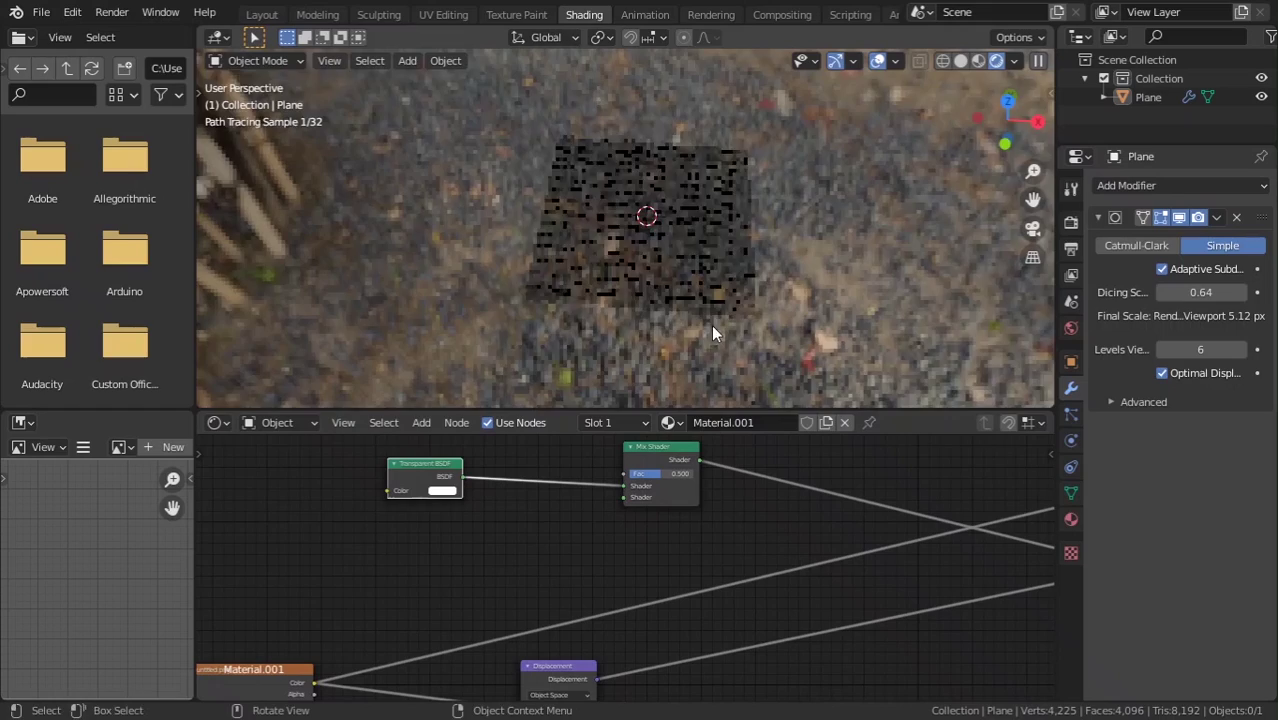
pyautogui.moveTo(313, 682); pyautogui.dragTo(625, 474)
pyautogui.moveTo(643, 331); pyautogui.dragTo(697, 318, button='middle')
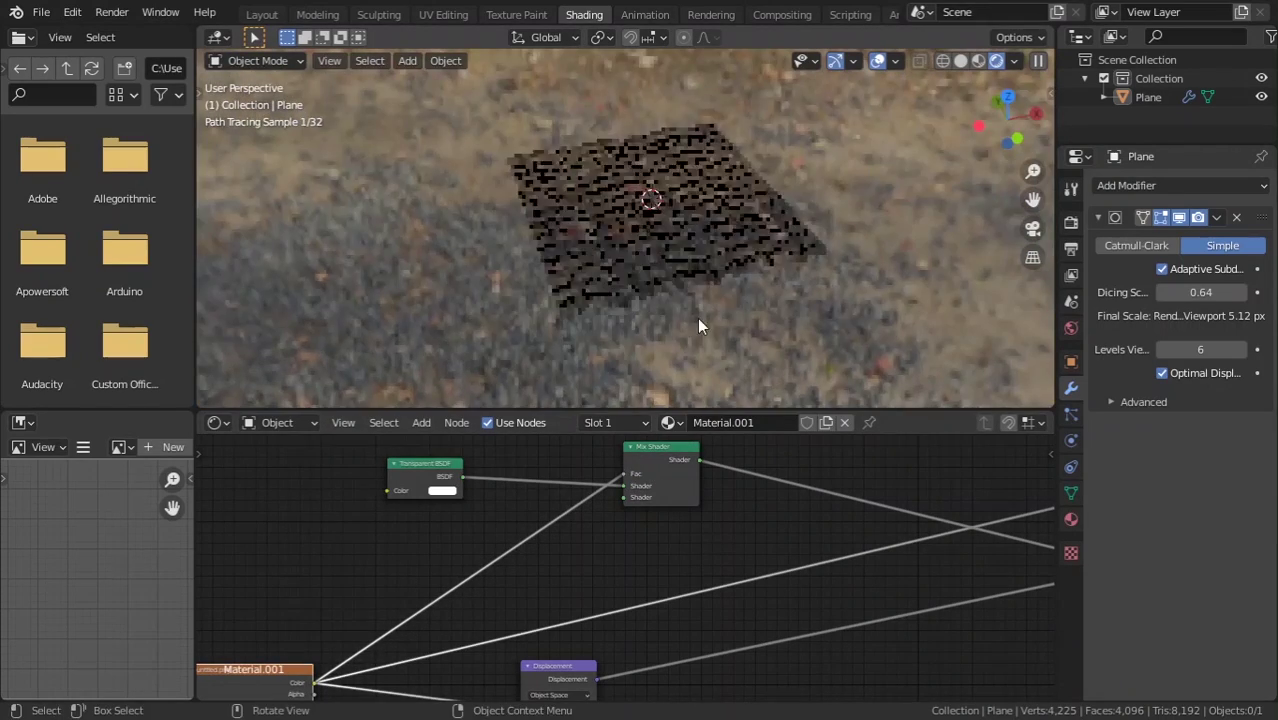
# Step: Set the woven Image Texture's Color Space to Non-Color
pyautogui.moveTo(425, 465); pyautogui.dragTo(420, 486)
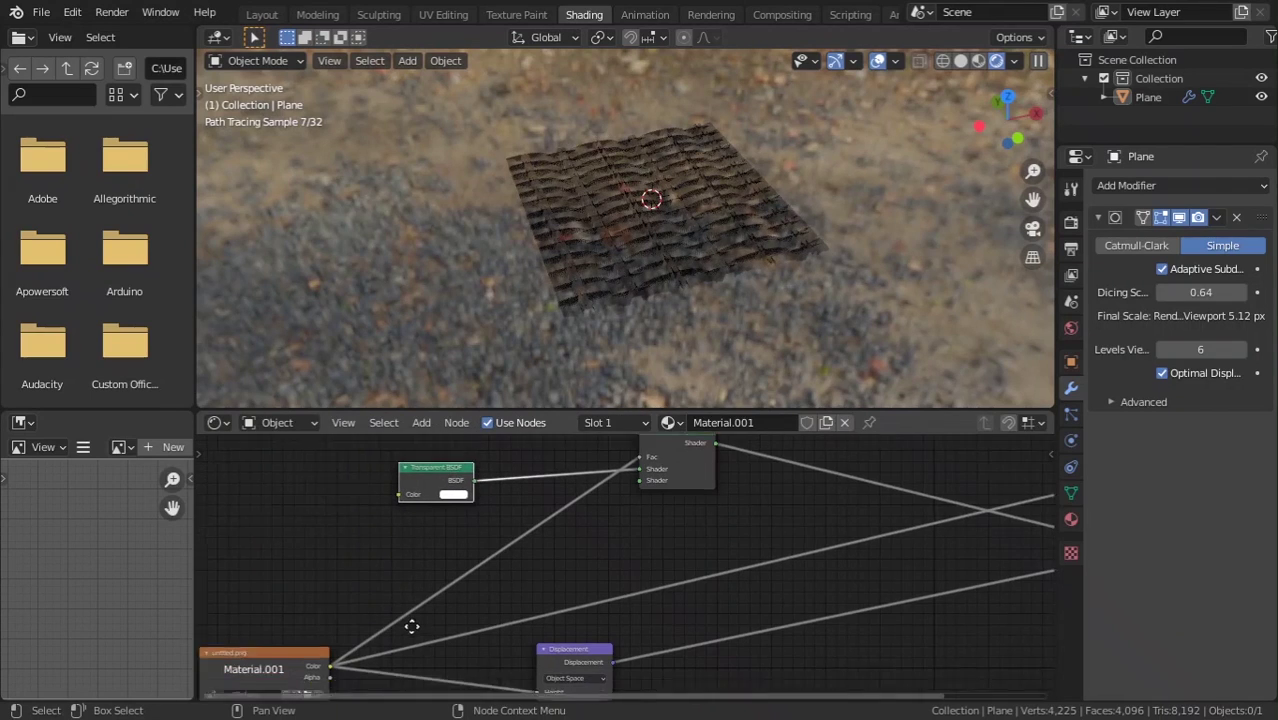
pyautogui.moveTo(505, 512); pyautogui.dragTo(560, 470, button='middle')
pyautogui.moveTo(376, 651); pyautogui.dragTo(499, 516, button='middle')
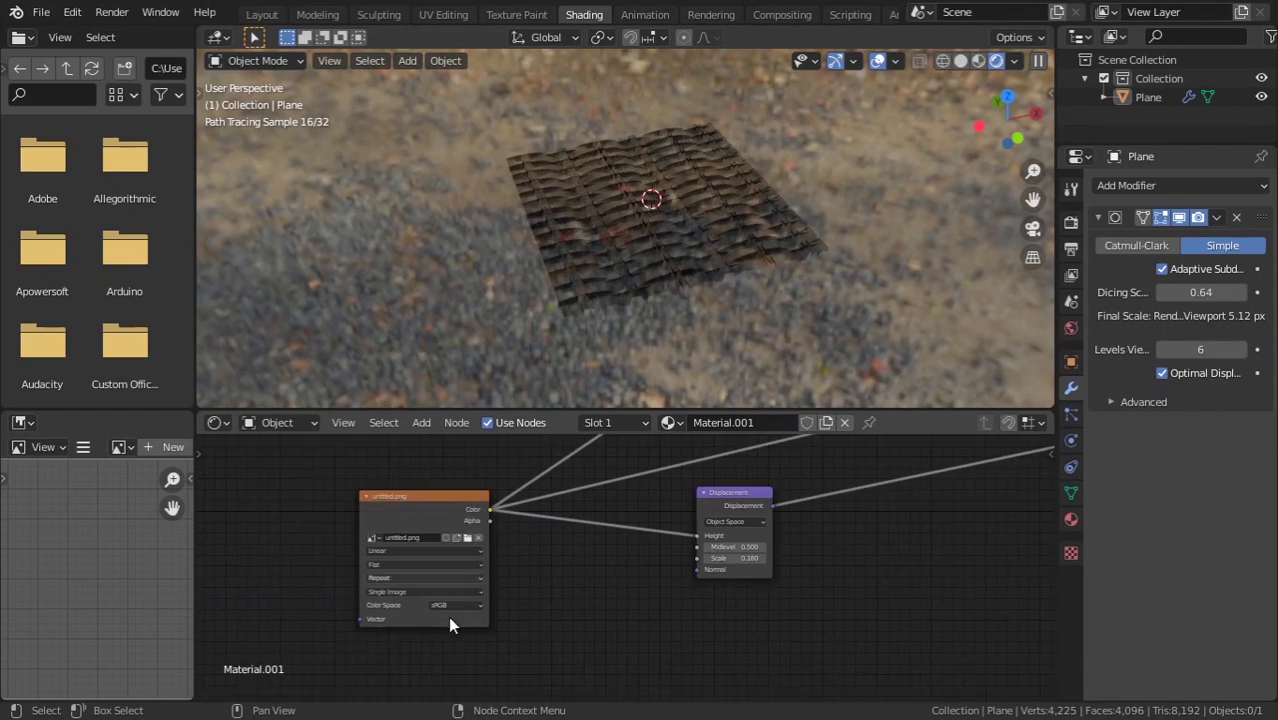
pyautogui.scroll(1, 440, 615)
pyautogui.click(424, 614)
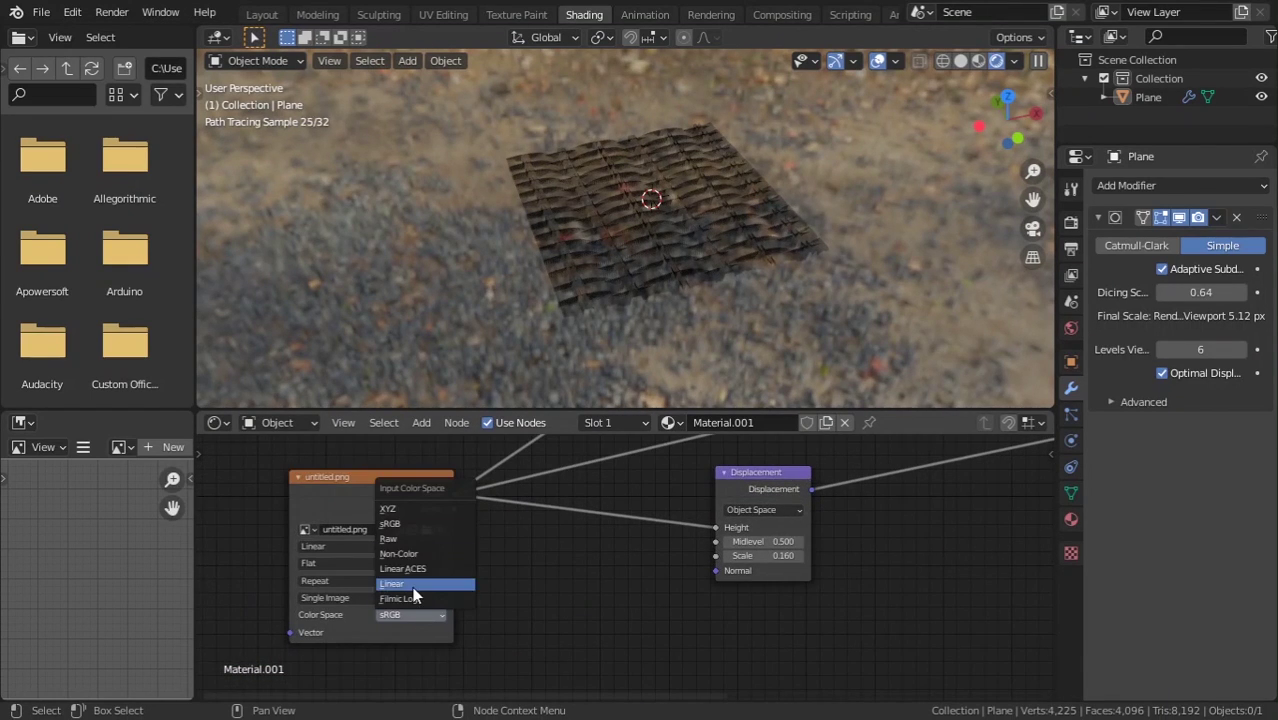
pyautogui.click(415, 588)
pyautogui.click(421, 614)
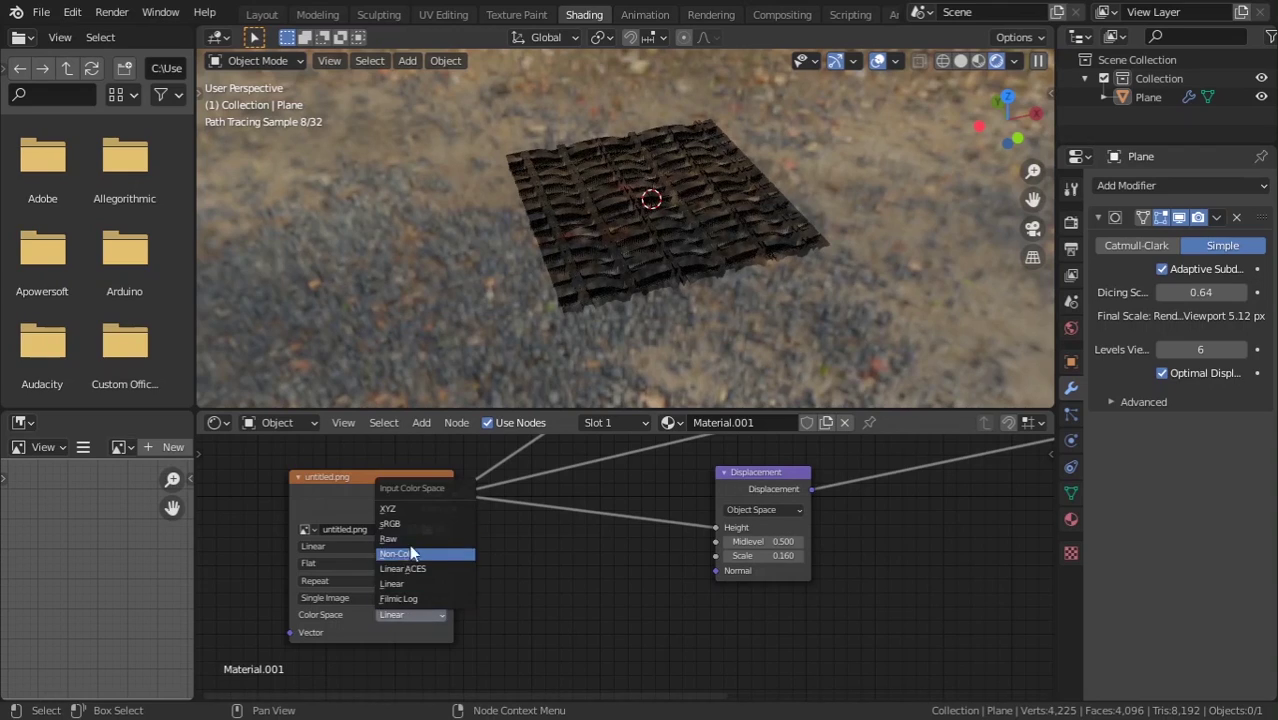
pyautogui.click(409, 553)
# Step: Add a Principled BSDF and wire it into the Mix Shader's second Shader input
pyautogui.moveTo(568, 560); pyautogui.dragTo(580, 597, button='middle')
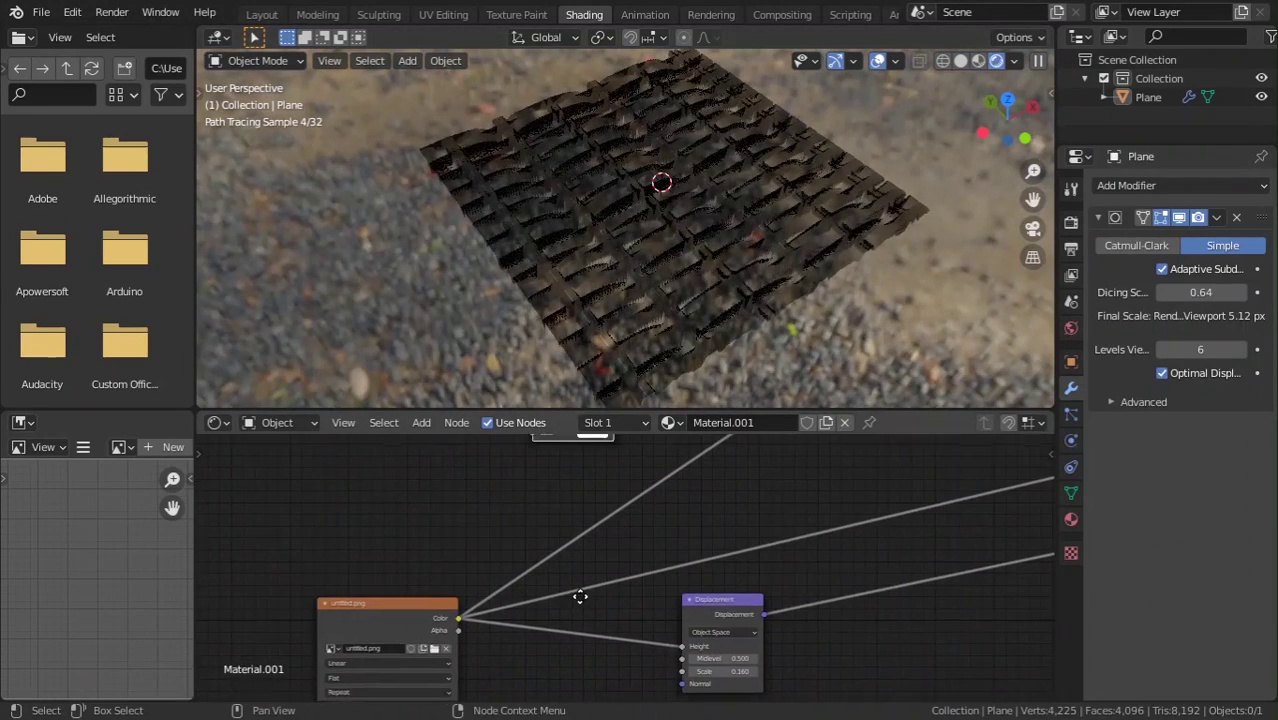
pyautogui.hotkey('shift', 'a')
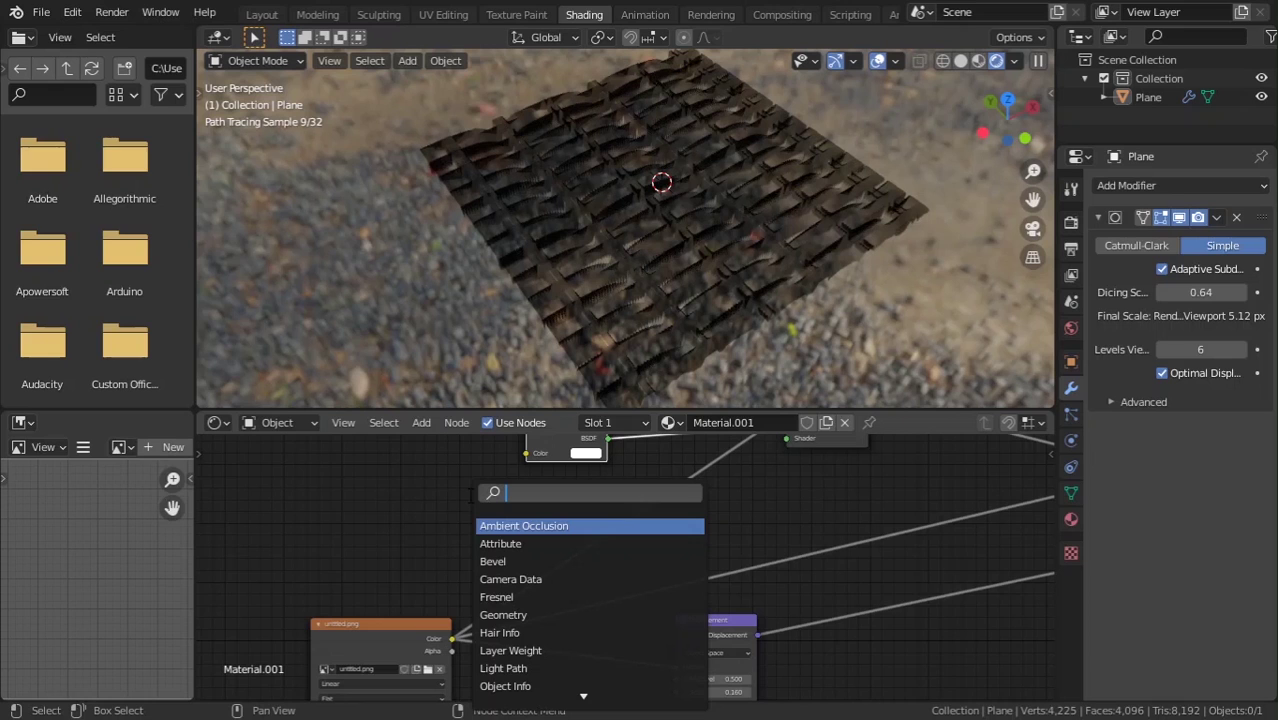
pyautogui.write('pri')
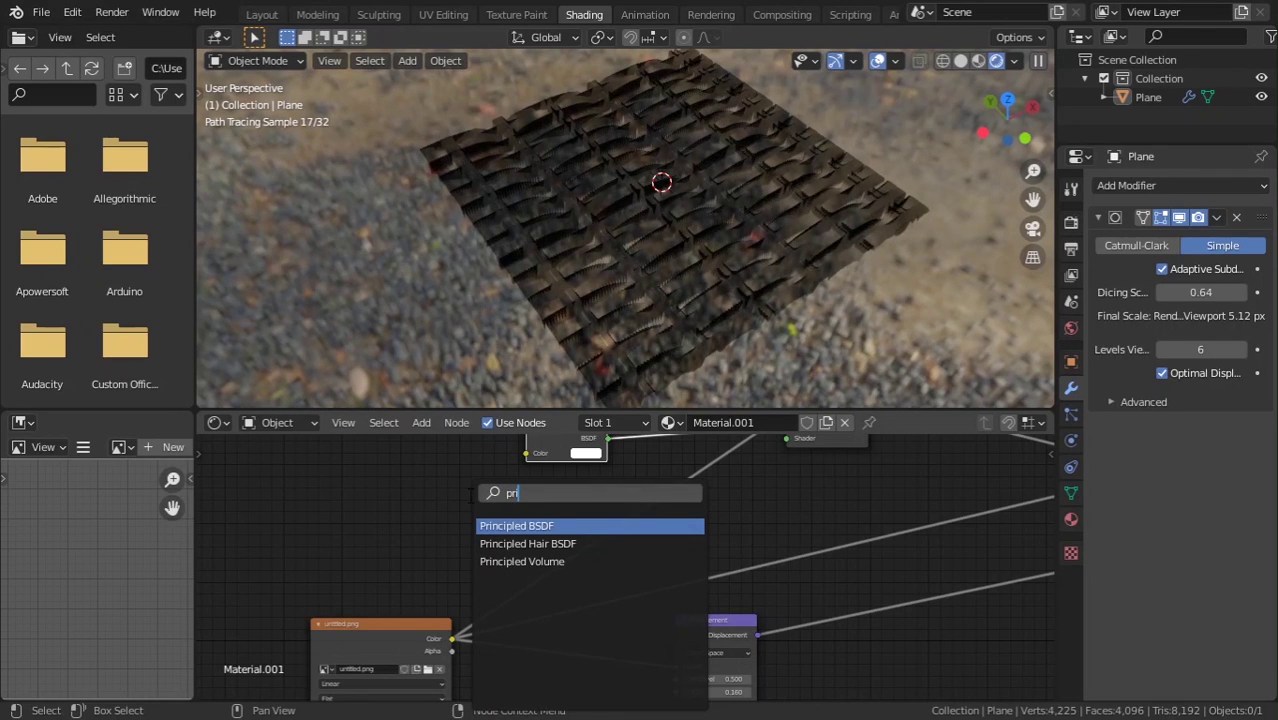
pyautogui.press('Return')
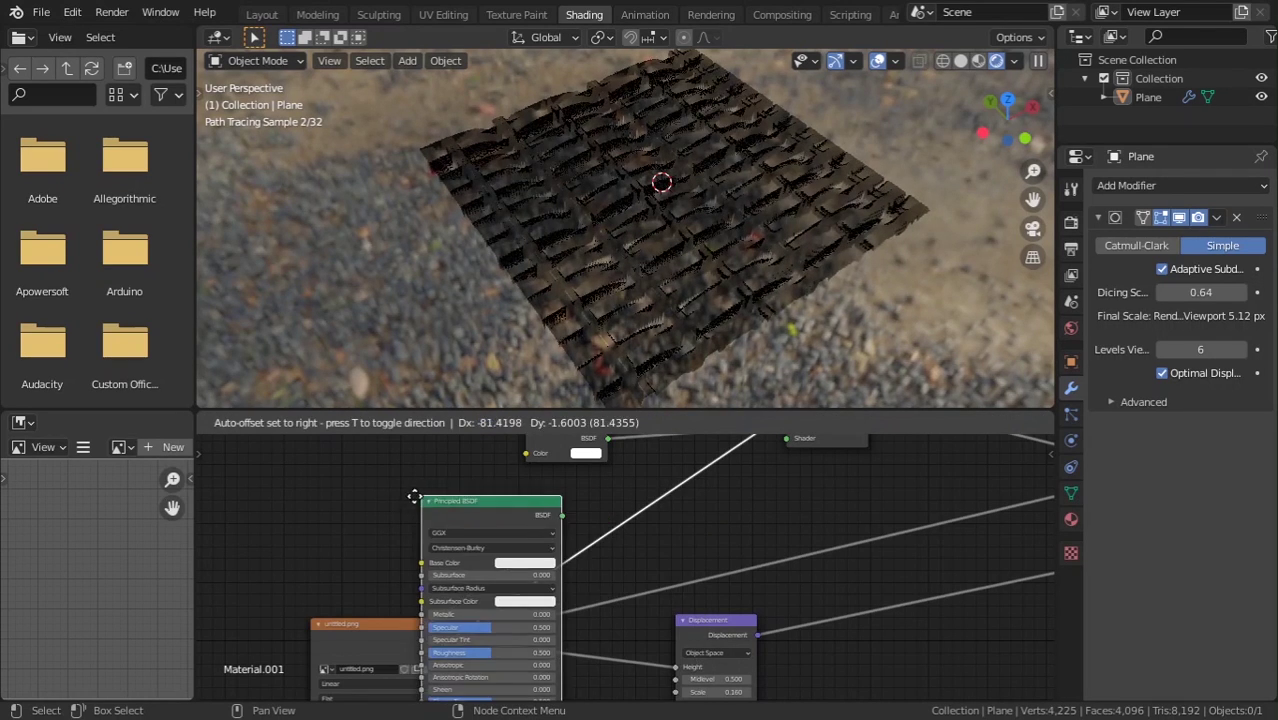
pyautogui.click(354, 627)
pyautogui.keyDown('shift'); pyautogui.scroll(3, 354, 627); pyautogui.keyUp('shift')
pyautogui.keyDown('ctrl'); pyautogui.hscroll(3, 354, 627); pyautogui.keyUp('ctrl')
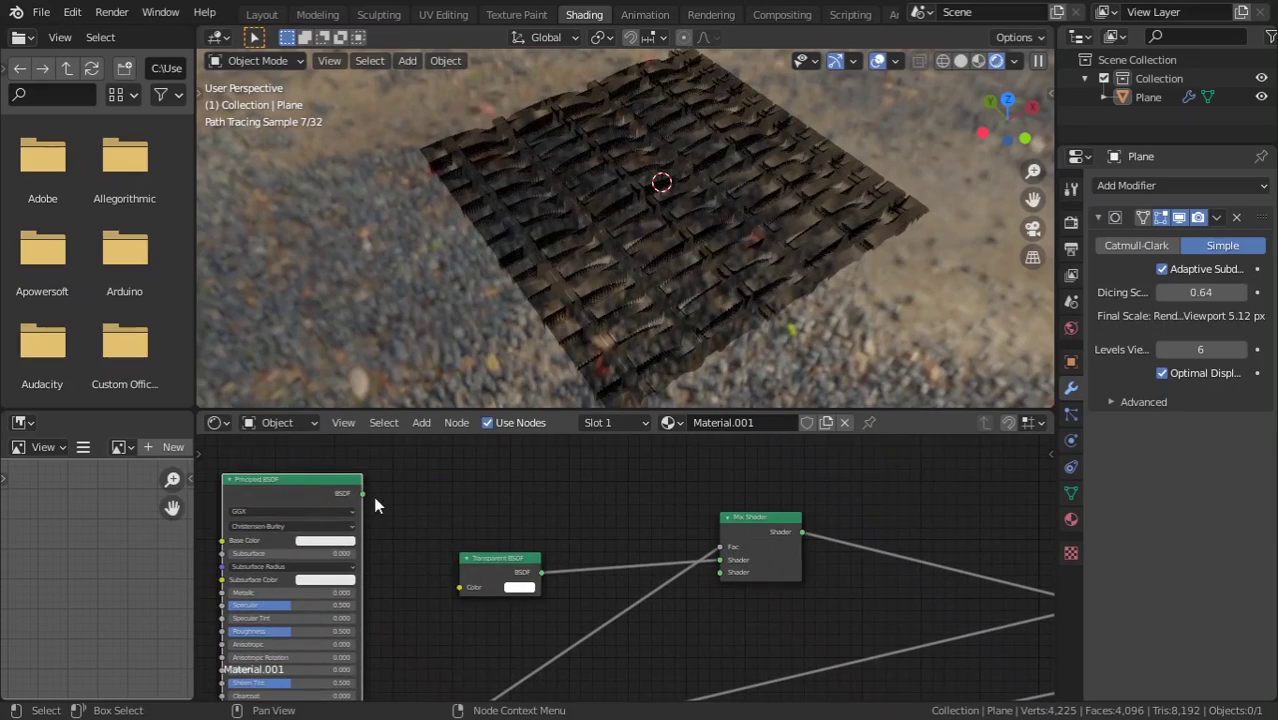
pyautogui.moveTo(362, 493)
pyautogui.mouseDown()
pyautogui.moveTo(715, 585)
pyautogui.moveTo(713, 572)
pyautogui.mouseUp()
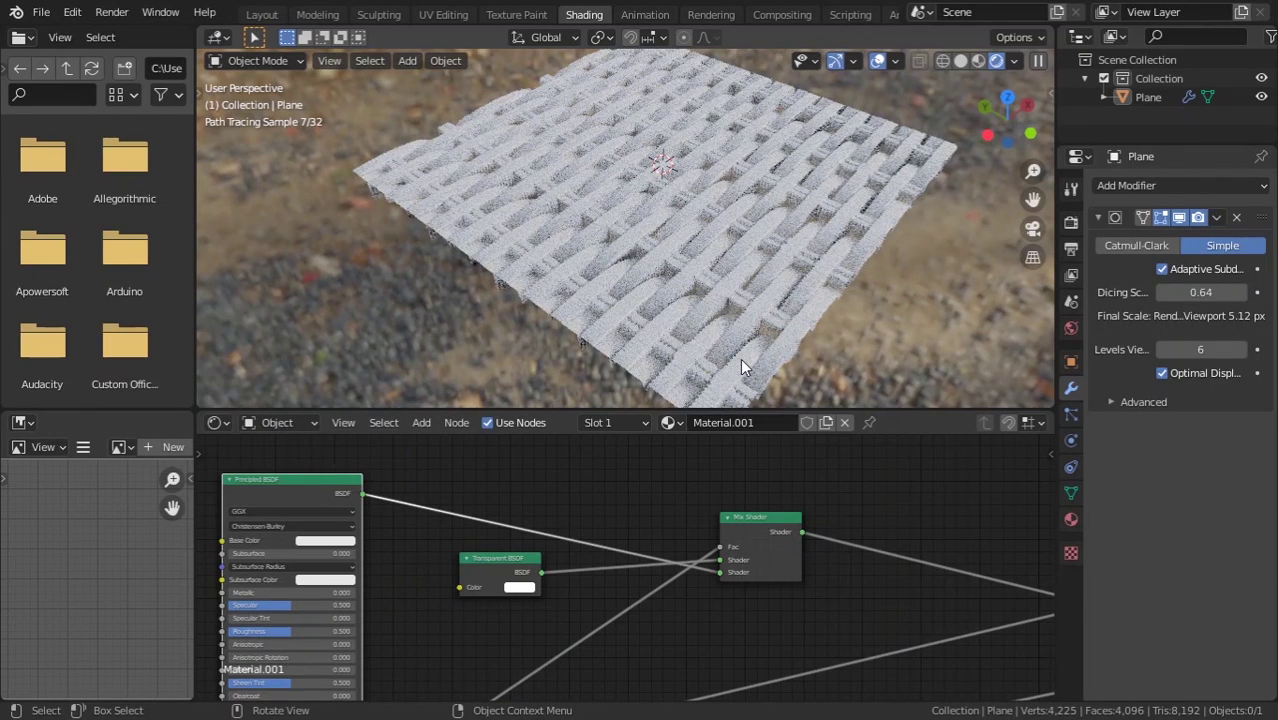
# Step: Change the Principled BSDF Base Color from white to green
pyautogui.click(326, 541)
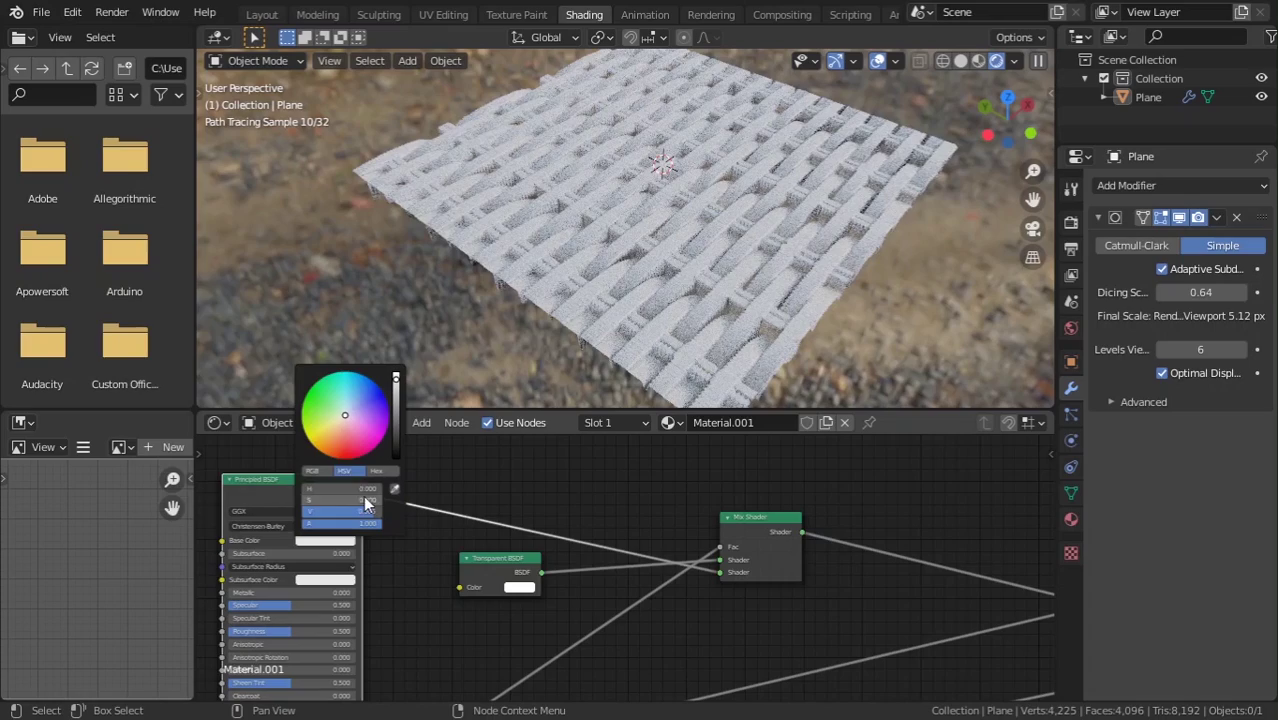
pyautogui.click(326, 440)
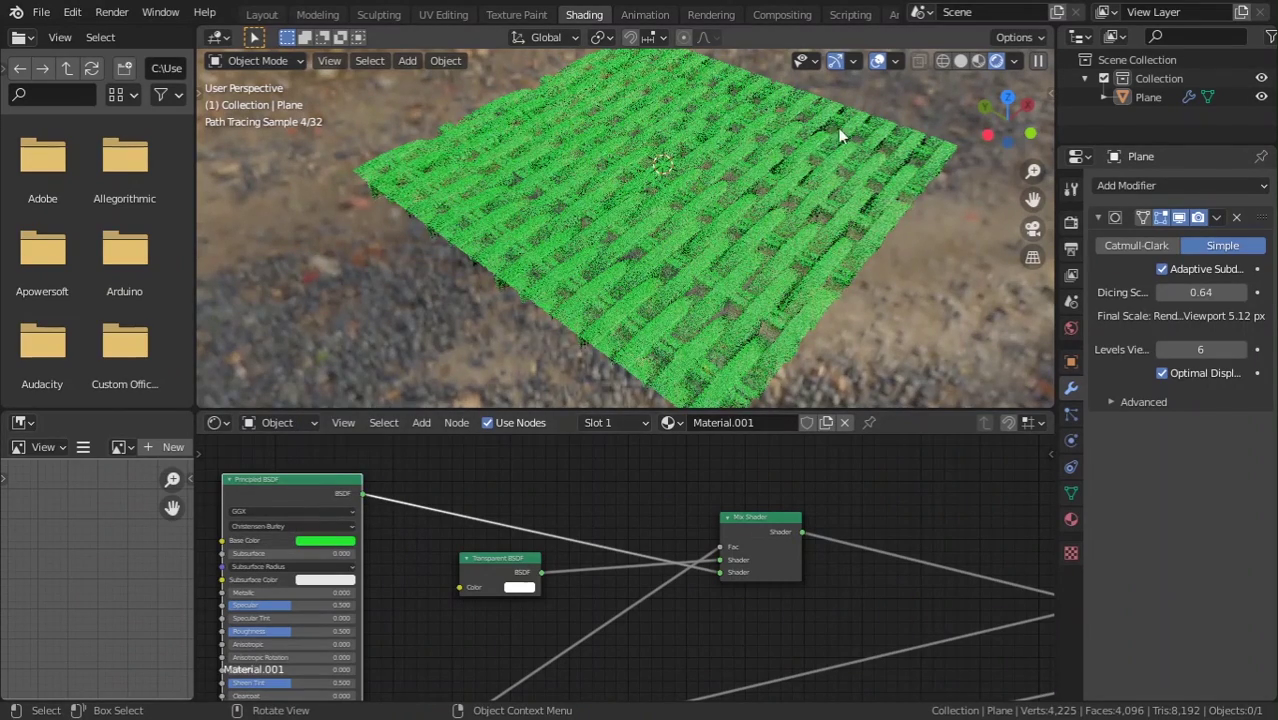
pyautogui.click(41, 14)
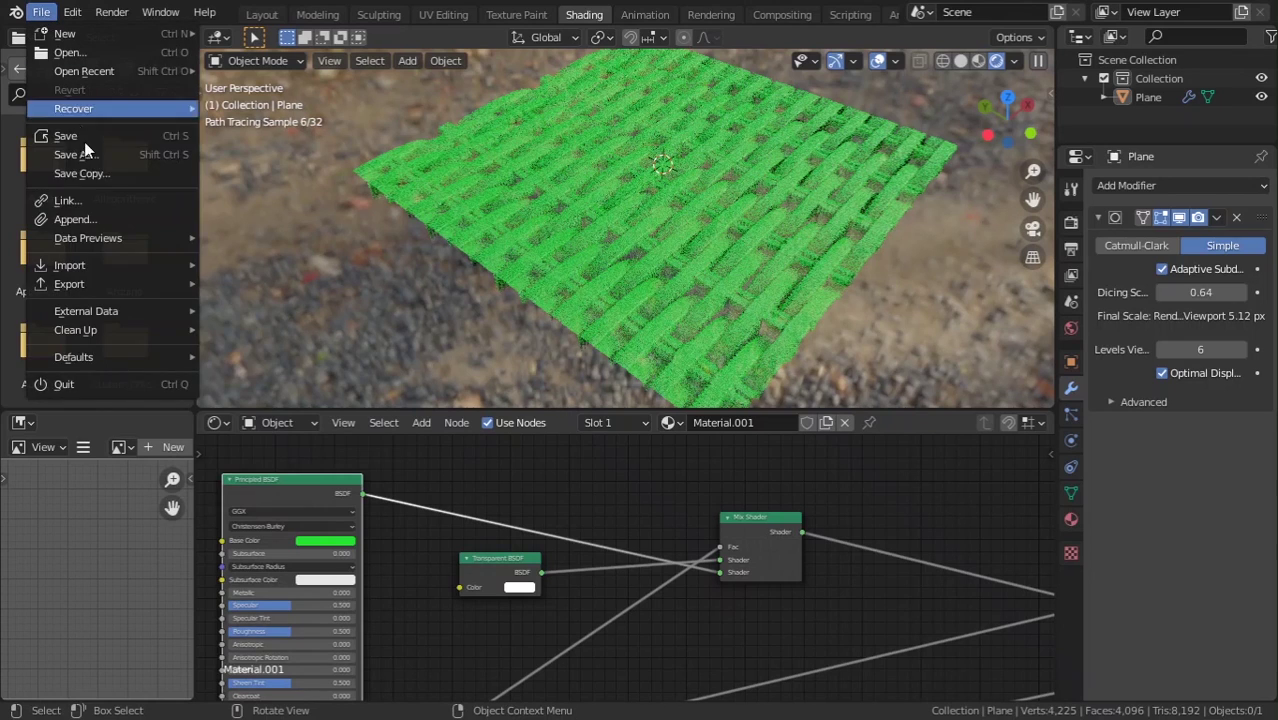